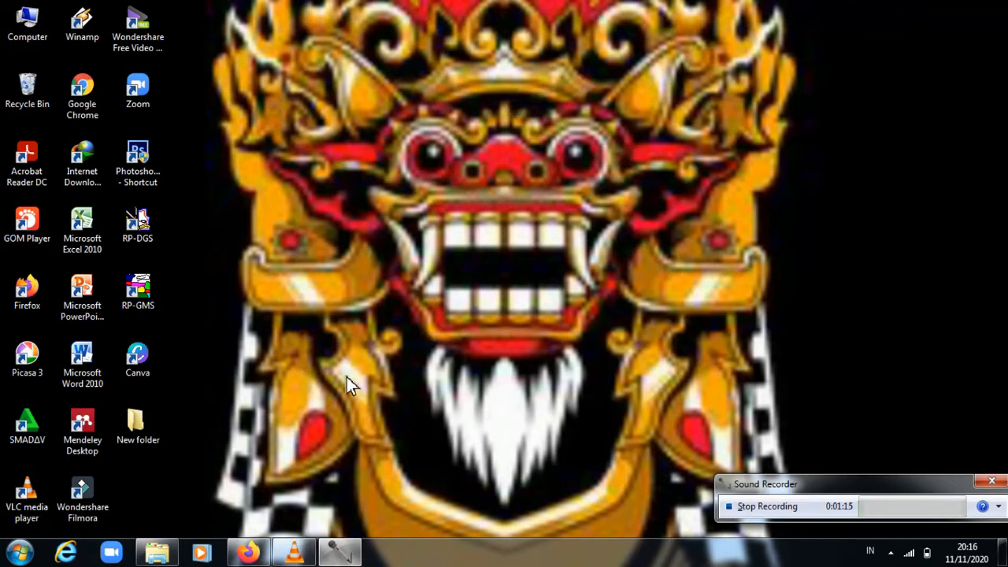
Launch Richpeace DGS System from the RP-DGS desktop shortcut.
{"action": "double_click", "coordinate": [138, 224]}
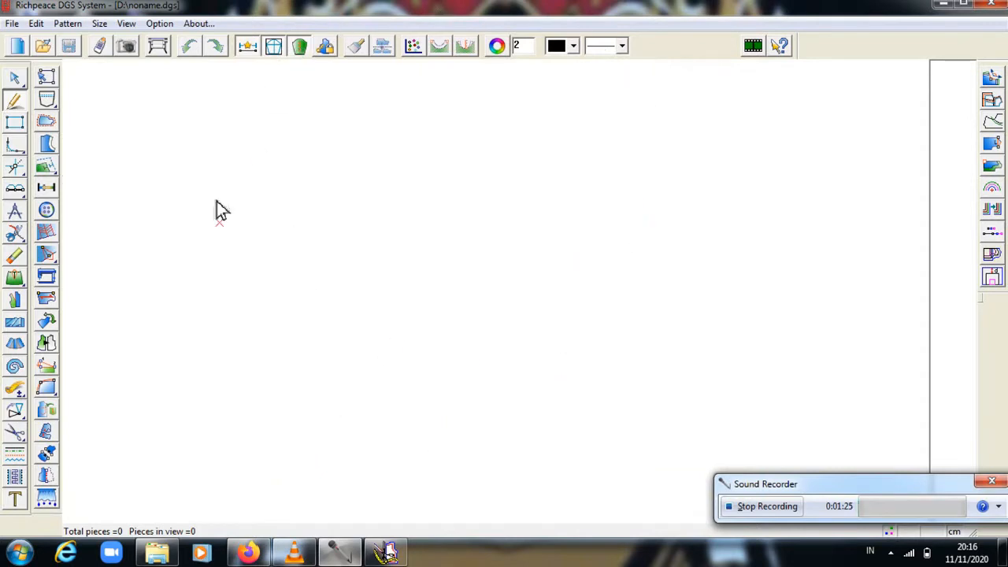
Start Save As and browse to the My Documents\Aplikasi Komputer folder.
{"action": "left_click", "coordinate": [17, 23]}
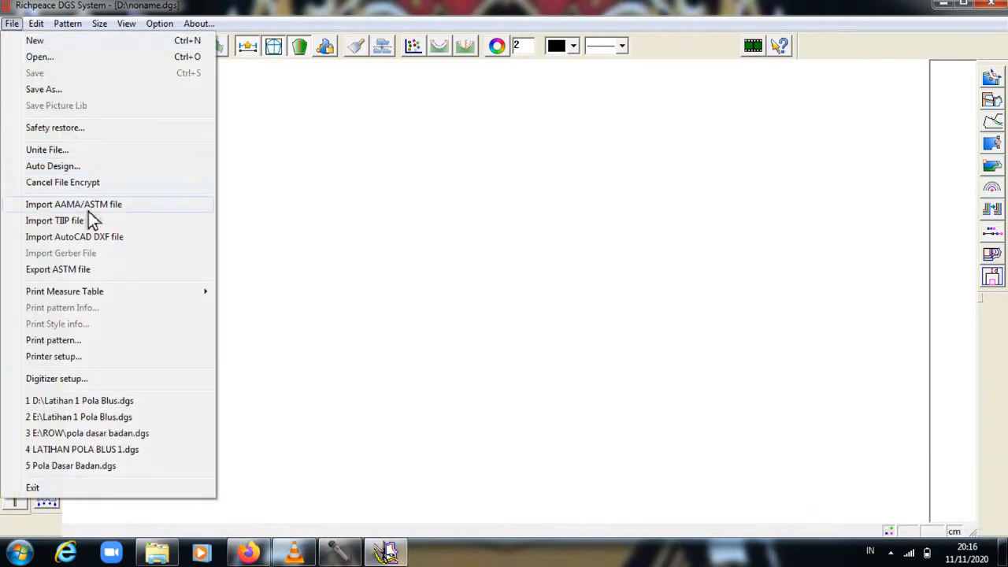
{"action": "left_click", "coordinate": [72, 92]}
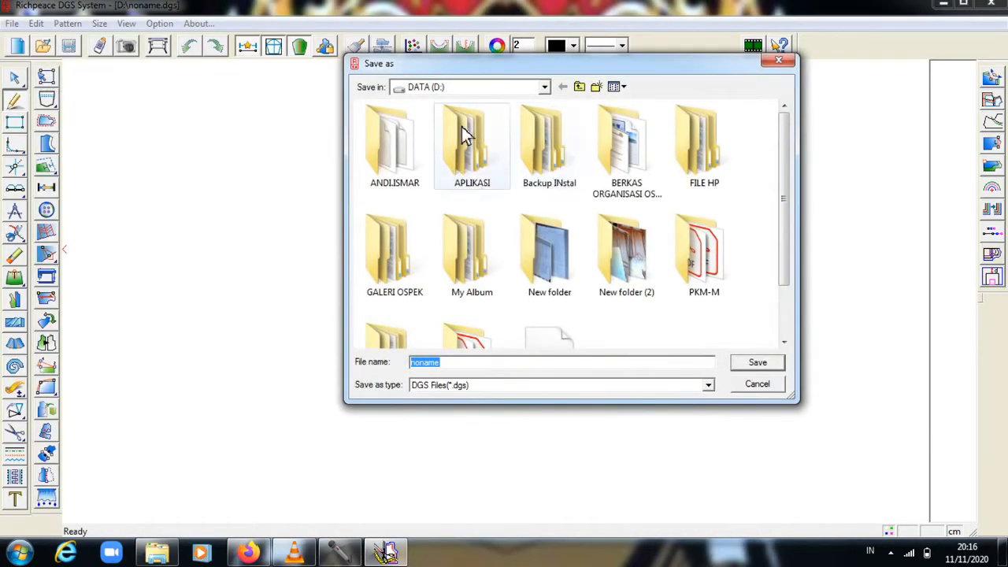
{"action": "left_click", "coordinate": [545, 87]}
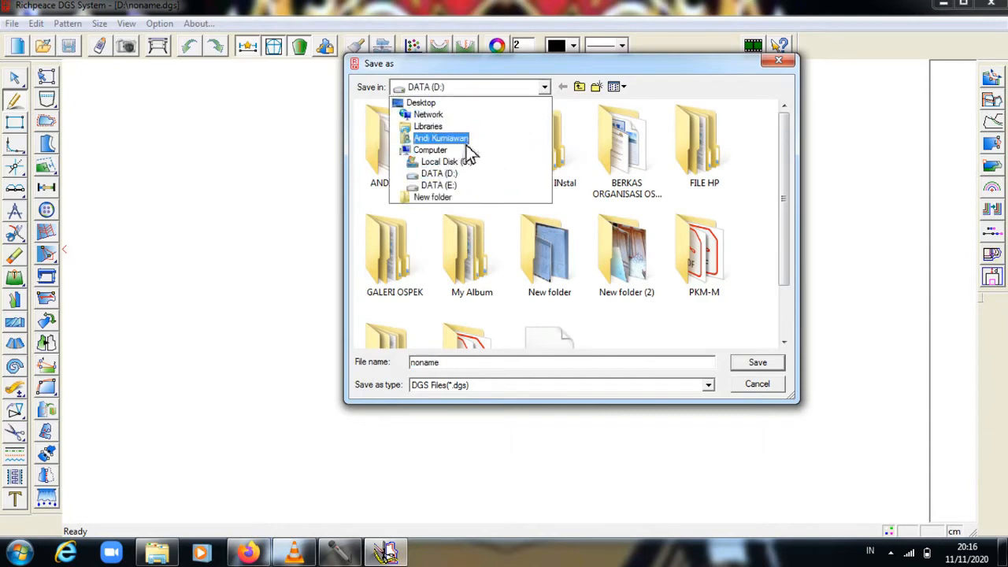
{"action": "left_click", "coordinate": [466, 141]}
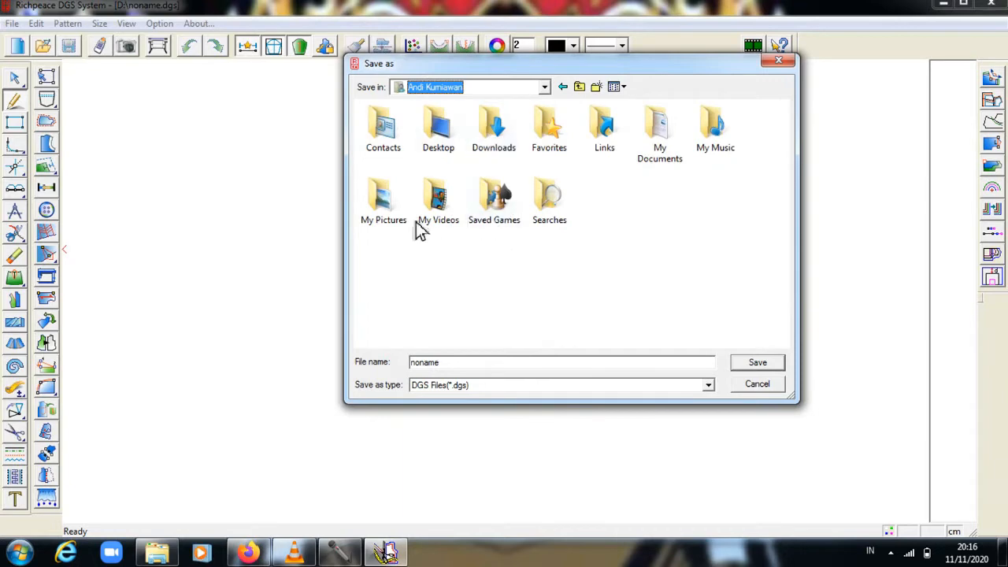
{"action": "double_click", "coordinate": [654, 144]}
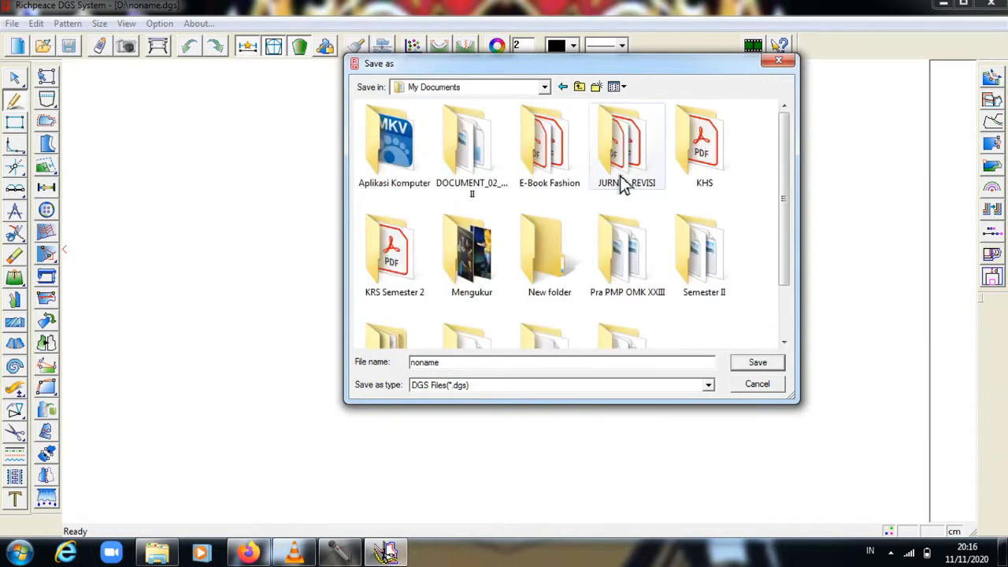
{"action": "scroll", "coordinate": [613, 209], "scroll_direction": "down", "scroll_amount": 2}
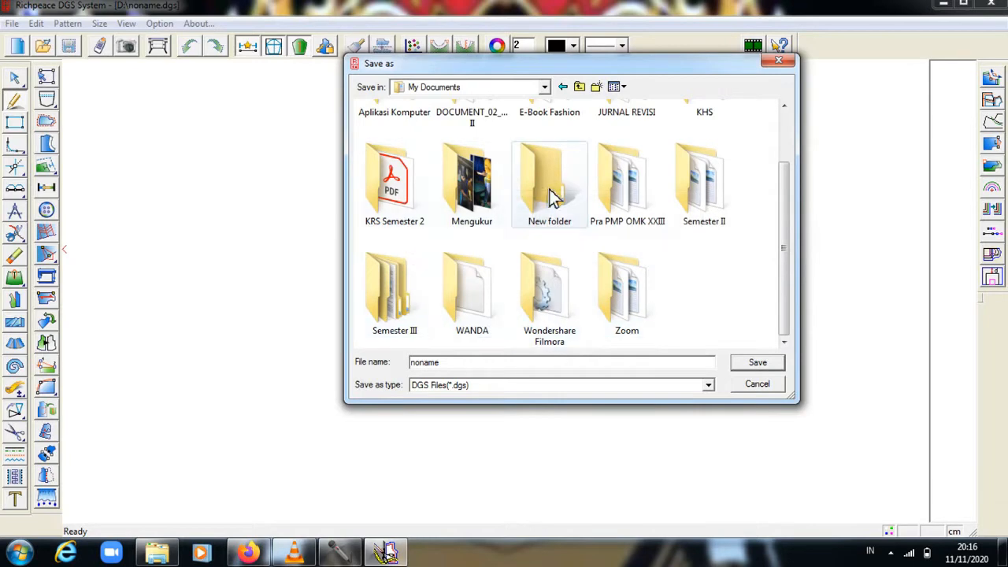
{"action": "scroll", "coordinate": [552, 198], "scroll_direction": "up", "scroll_amount": 1}
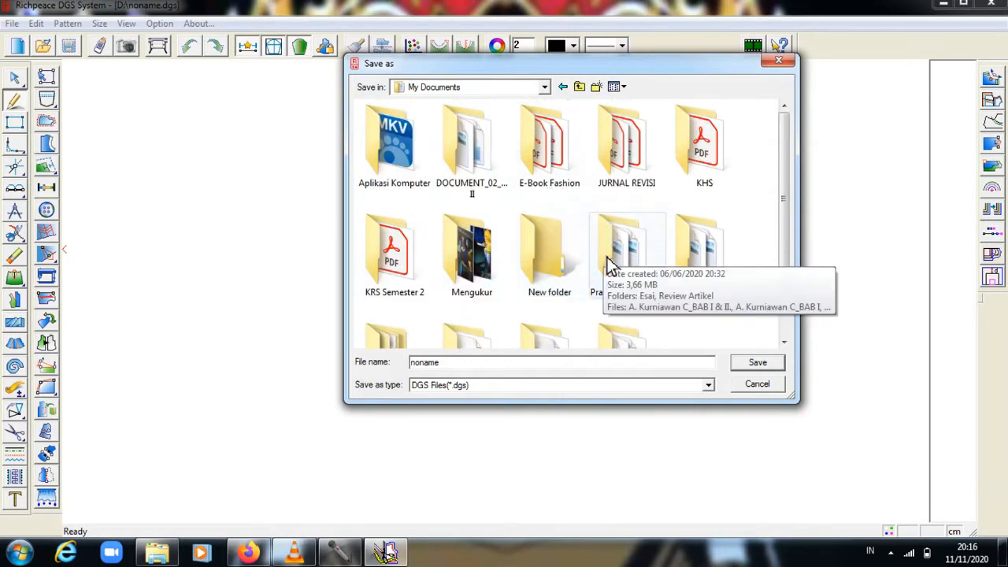
{"action": "scroll", "coordinate": [608, 265], "scroll_direction": "down", "scroll_amount": 1}
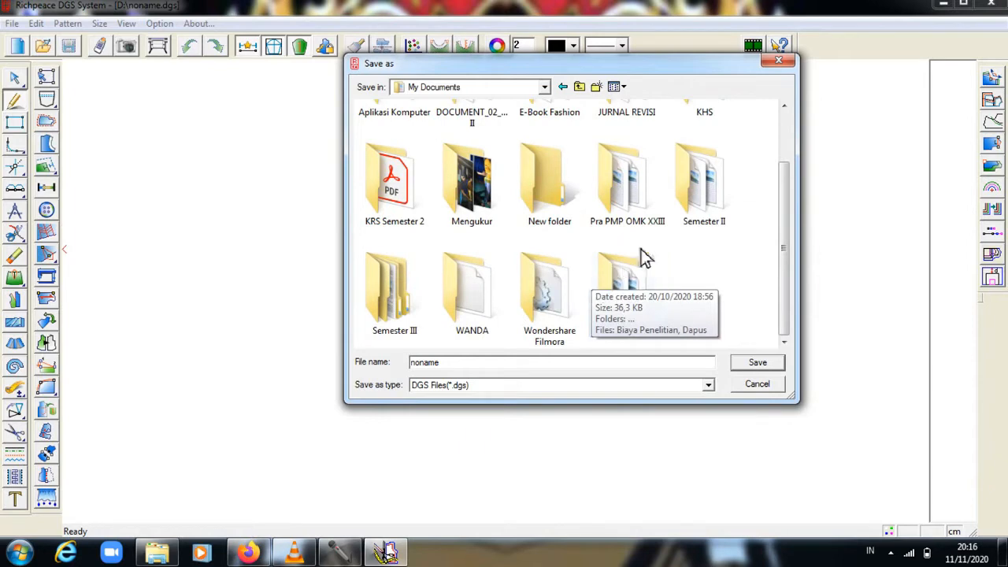
{"action": "scroll", "coordinate": [581, 285], "scroll_direction": "up", "scroll_amount": 1}
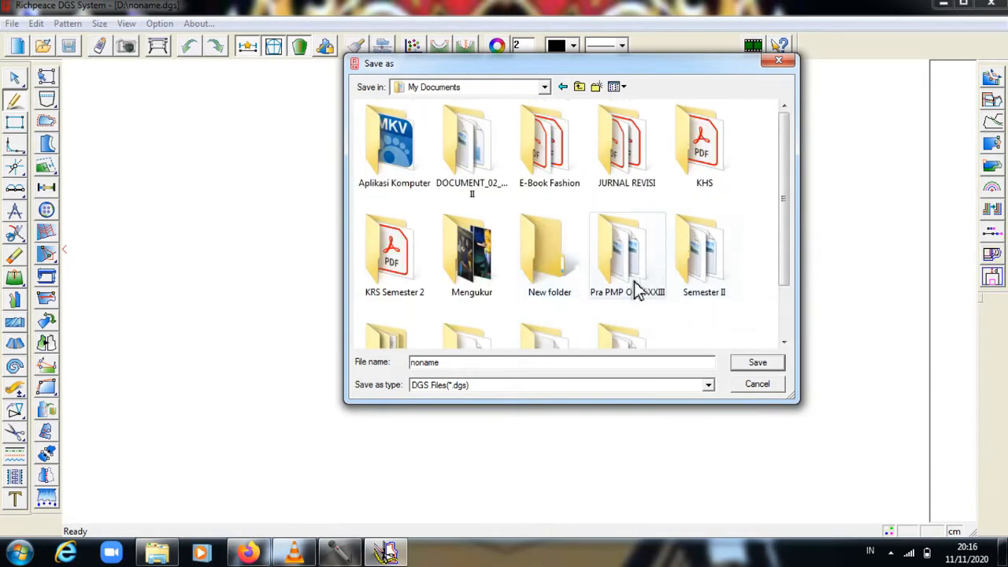
{"action": "double_click", "coordinate": [403, 181]}
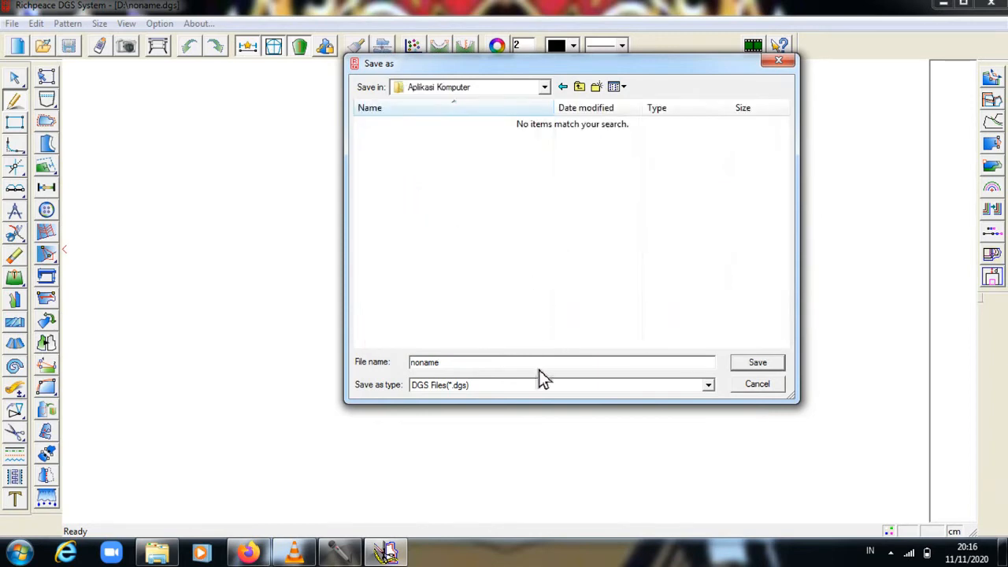
Replace 'noname' with POLA DASAR BADAN WANITA and save the file.
{"action": "left_click_drag", "start_coordinate": [539, 367], "coordinate": [393, 412]}
{"action": "key", "text": "BackSpace"}
{"action": "type", "text": "POI"}
{"action": "type", "text": "LA"}
{"action": "type", "text": " DASR"}
{"action": "key", "text": "BackSpace"}
{"action": "key", "text": "BackSpace"}
{"action": "type", "text": "SAR BADAN WANITA"}
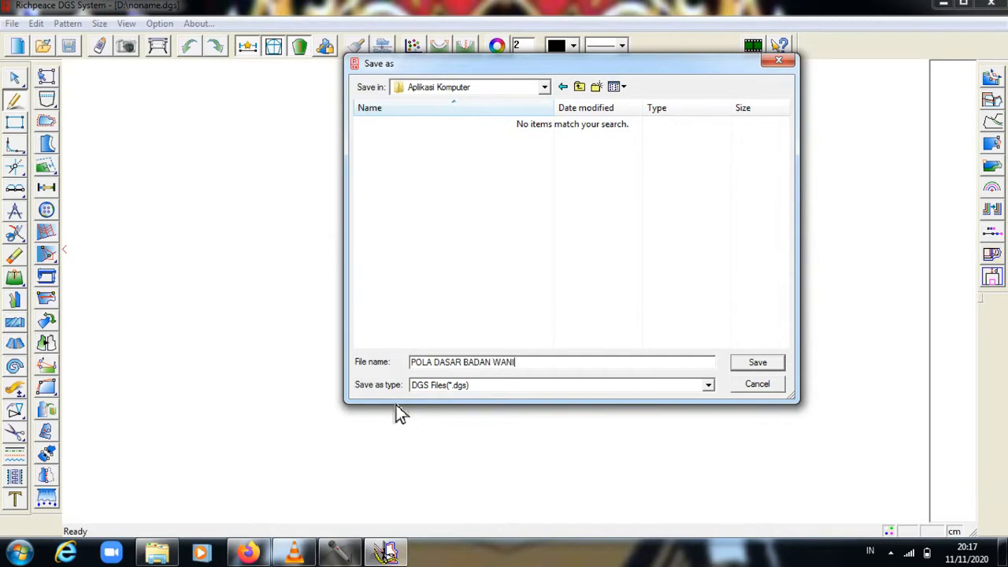
{"action": "left_click", "coordinate": [769, 366]}
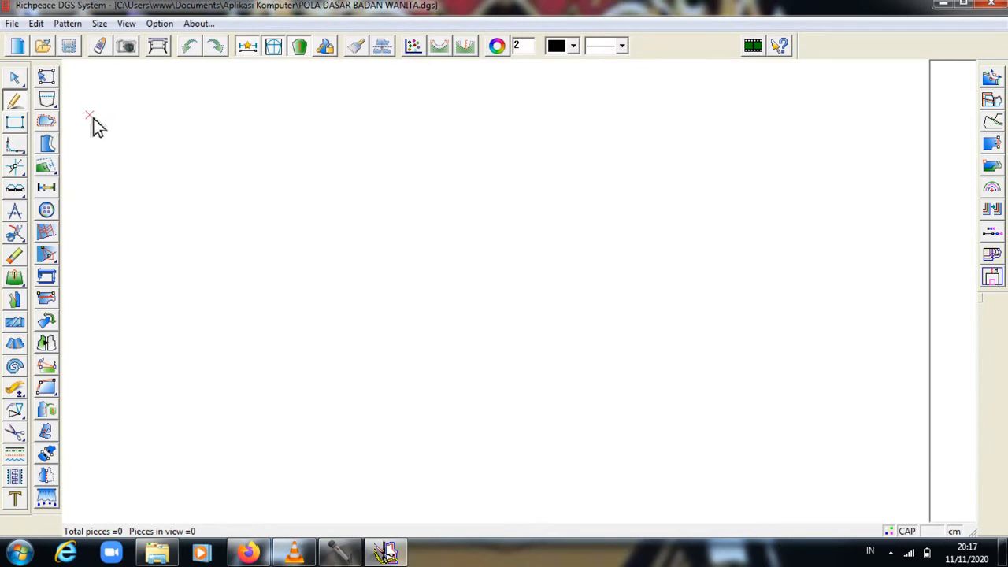
Start a text label listing Lingkar Badan 100, Lingkar Pinggang 78, Panjang Muka 35, Lebar Muka 36, Tinggi Puncak Dada 15.
{"action": "left_click", "coordinate": [16, 502]}
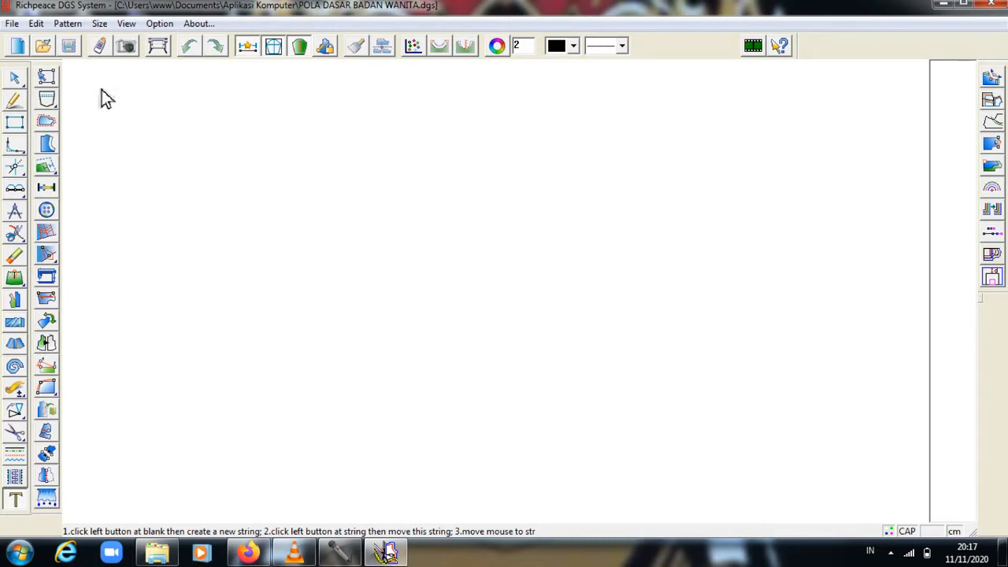
{"action": "left_click", "coordinate": [102, 89]}
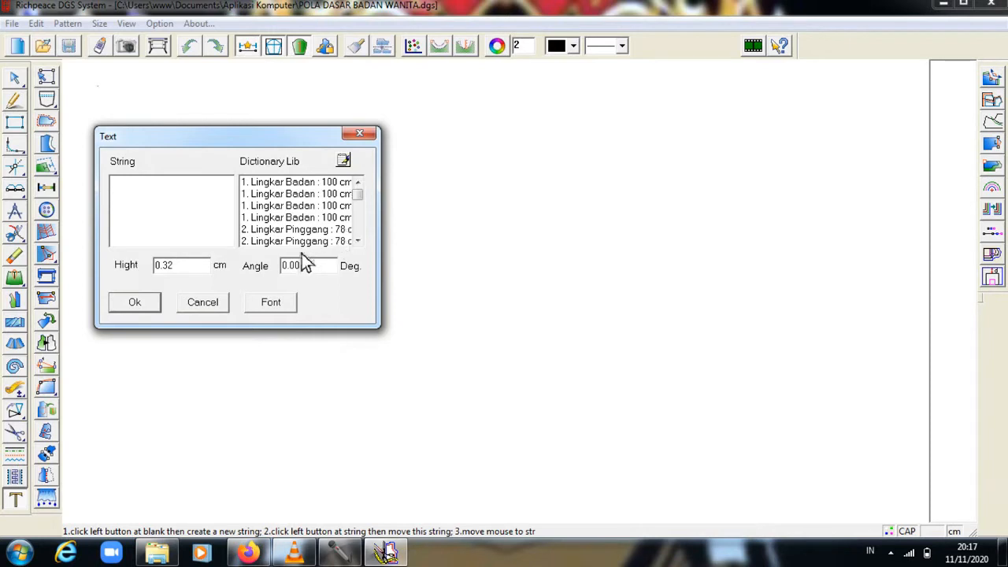
{"action": "left_click", "coordinate": [284, 186]}
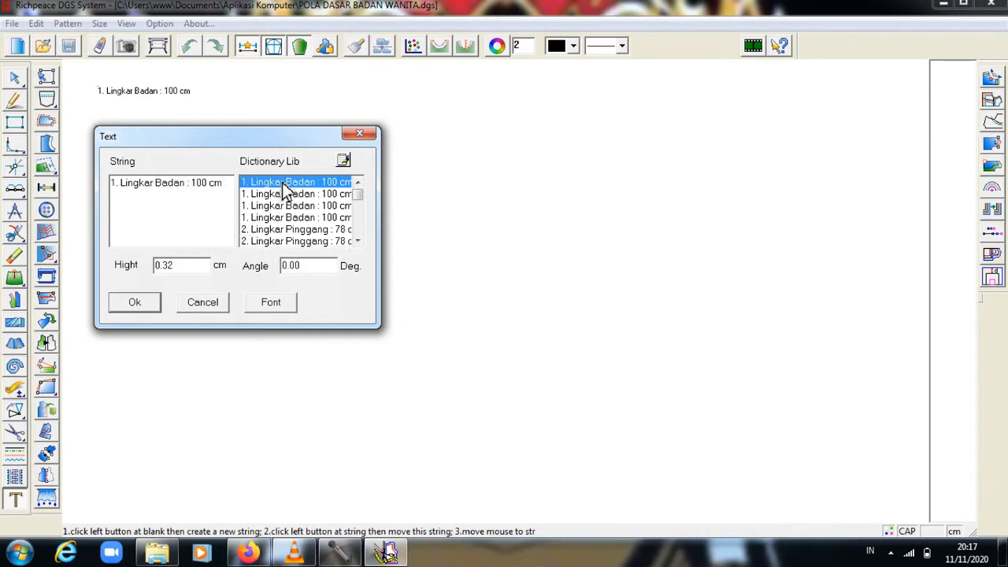
{"action": "left_click", "coordinate": [286, 230]}
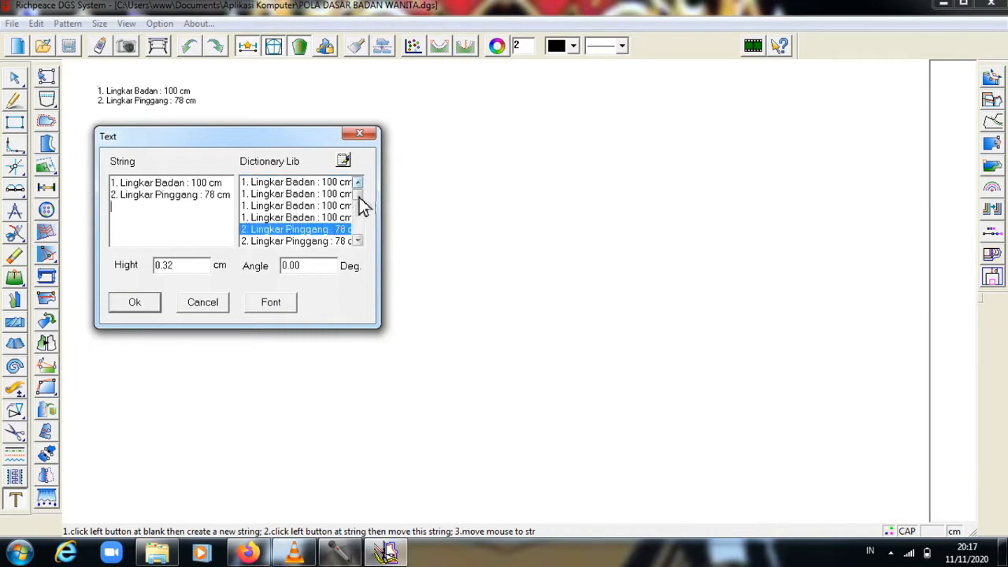
{"action": "left_click_drag", "start_coordinate": [360, 205], "coordinate": [364, 215]}
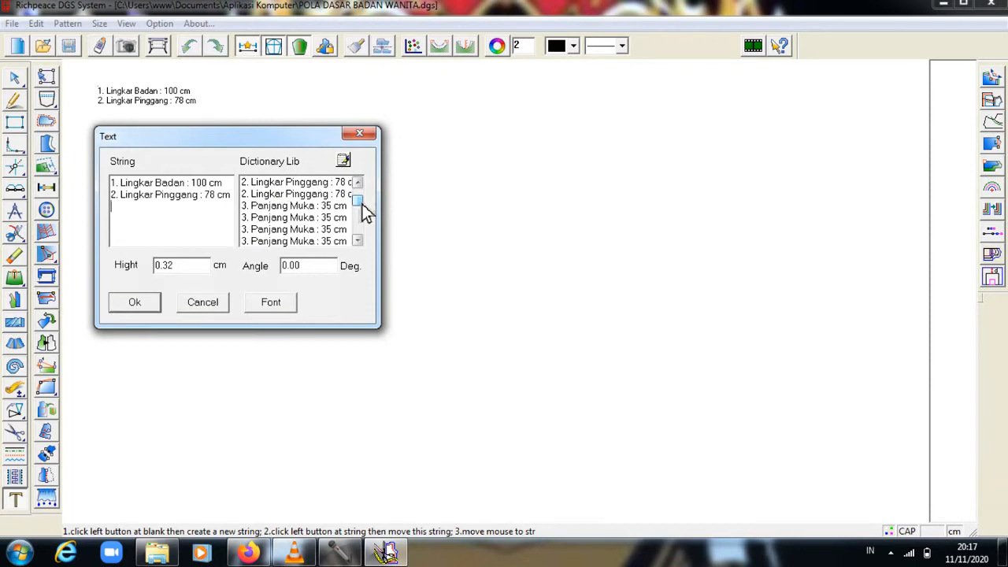
{"action": "double_click", "coordinate": [311, 206]}
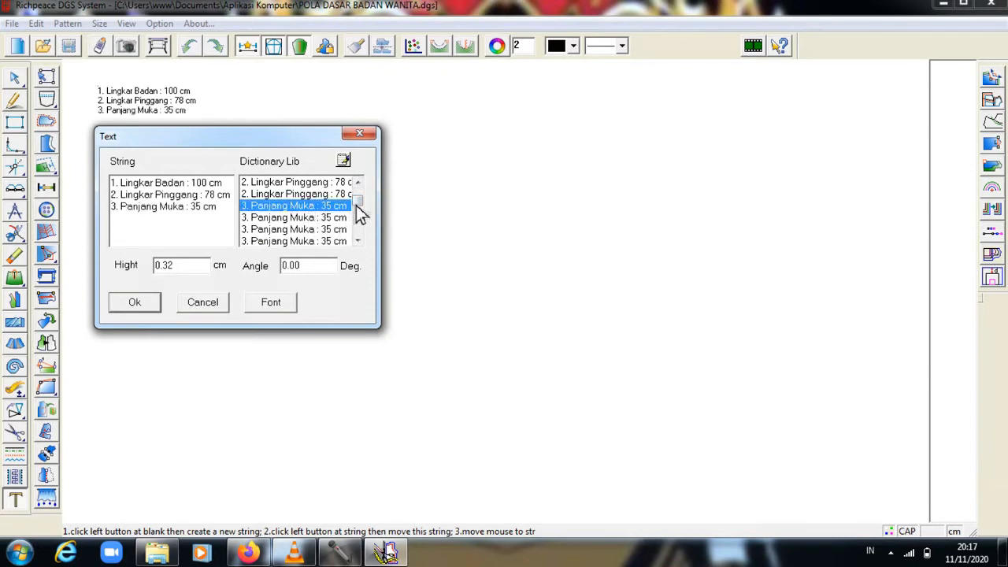
{"action": "left_click_drag", "start_coordinate": [361, 204], "coordinate": [360, 215]}
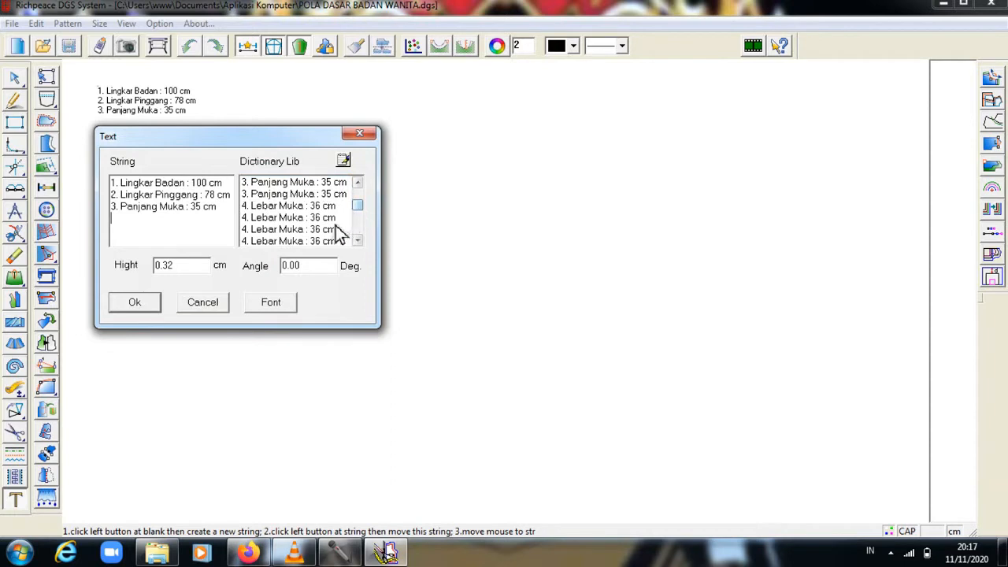
{"action": "double_click", "coordinate": [324, 209]}
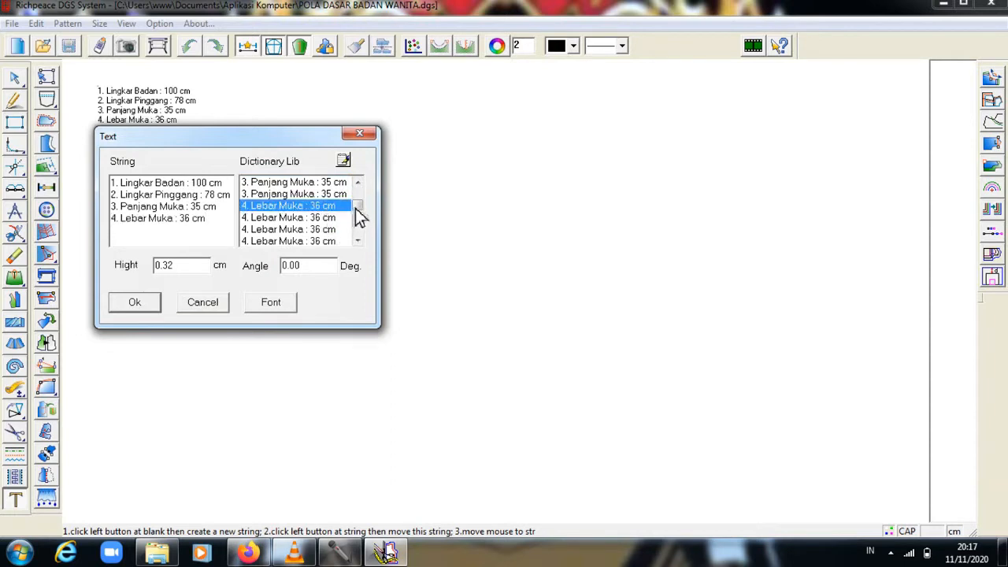
{"action": "left_click_drag", "start_coordinate": [357, 207], "coordinate": [358, 211]}
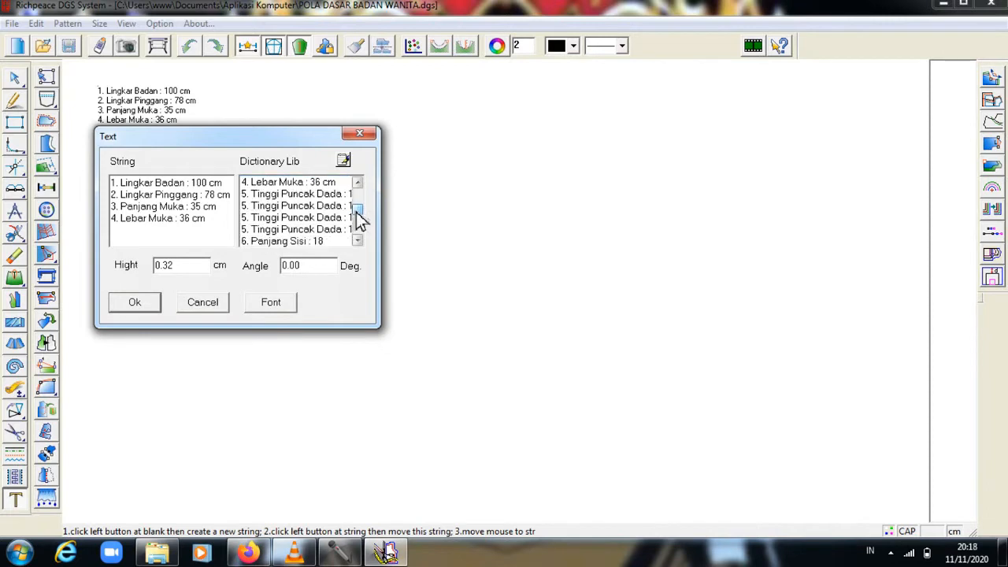
{"action": "double_click", "coordinate": [314, 197]}
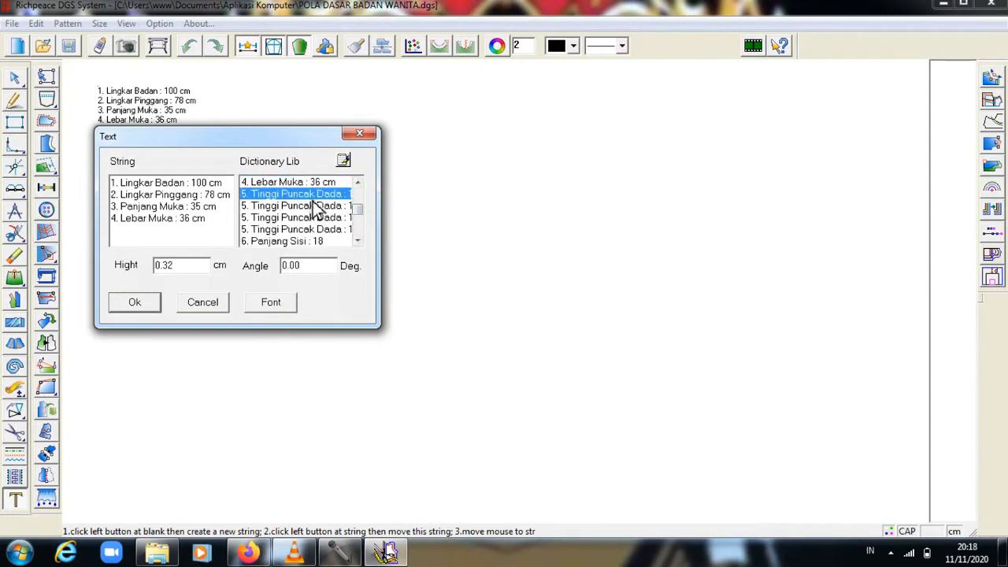
{"action": "key", "text": "Return"}
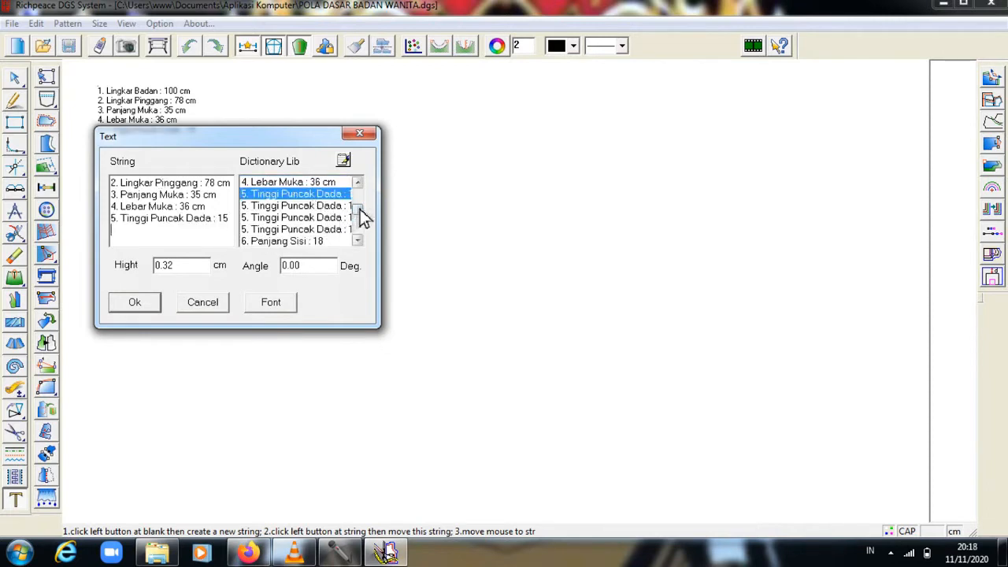
Add Panjang Sisi 18, Panjang Punggung 39, Lebar Punggung 38, Lebar Bahu 13, and place the label.
{"action": "left_click_drag", "start_coordinate": [360, 213], "coordinate": [362, 221]}
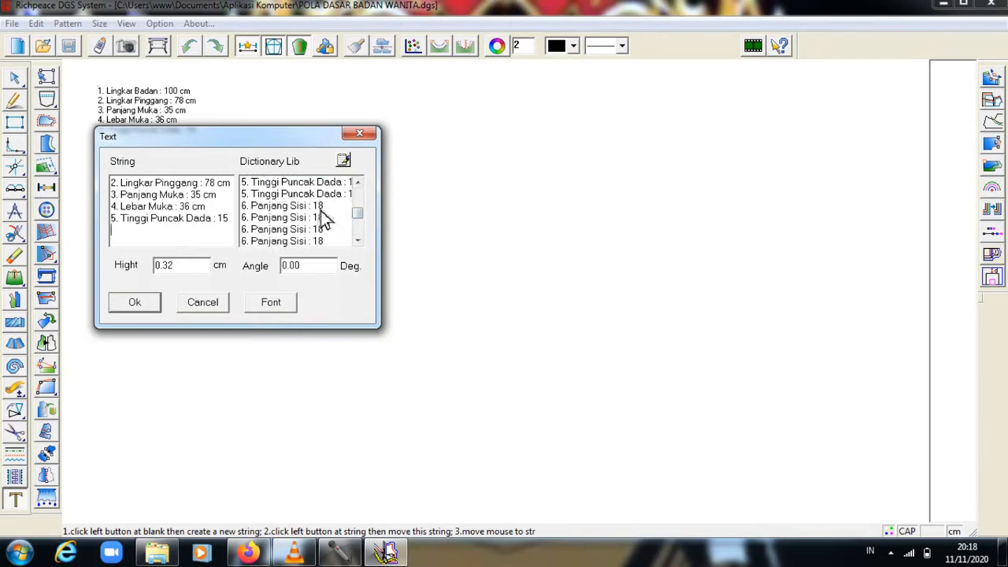
{"action": "double_click", "coordinate": [321, 209]}
{"action": "key", "text": "Return"}
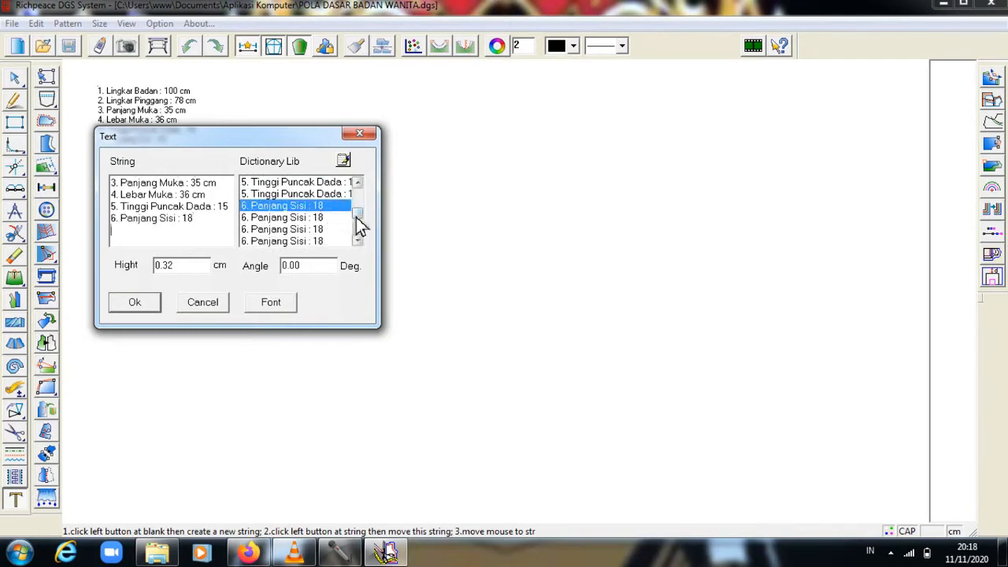
{"action": "left_click_drag", "start_coordinate": [362, 211], "coordinate": [358, 219]}
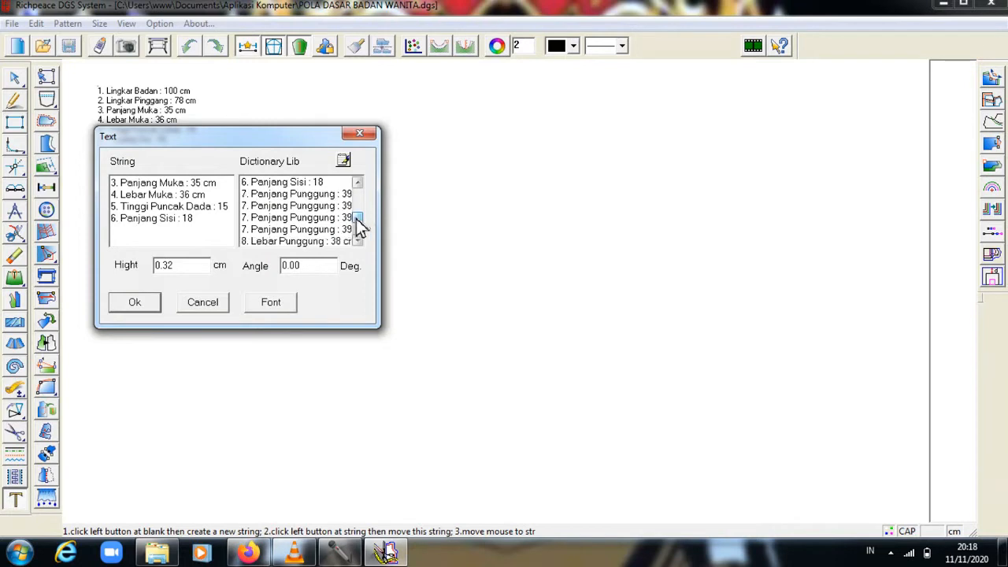
{"action": "double_click", "coordinate": [330, 198]}
{"action": "key", "text": "Return"}
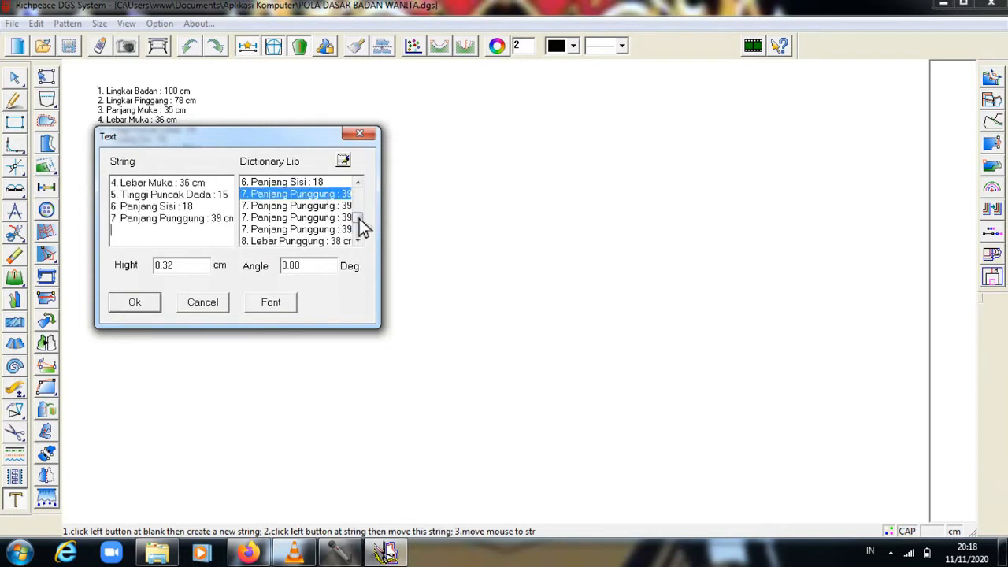
{"action": "left_click_drag", "start_coordinate": [362, 218], "coordinate": [361, 222]}
{"action": "double_click", "coordinate": [318, 208]}
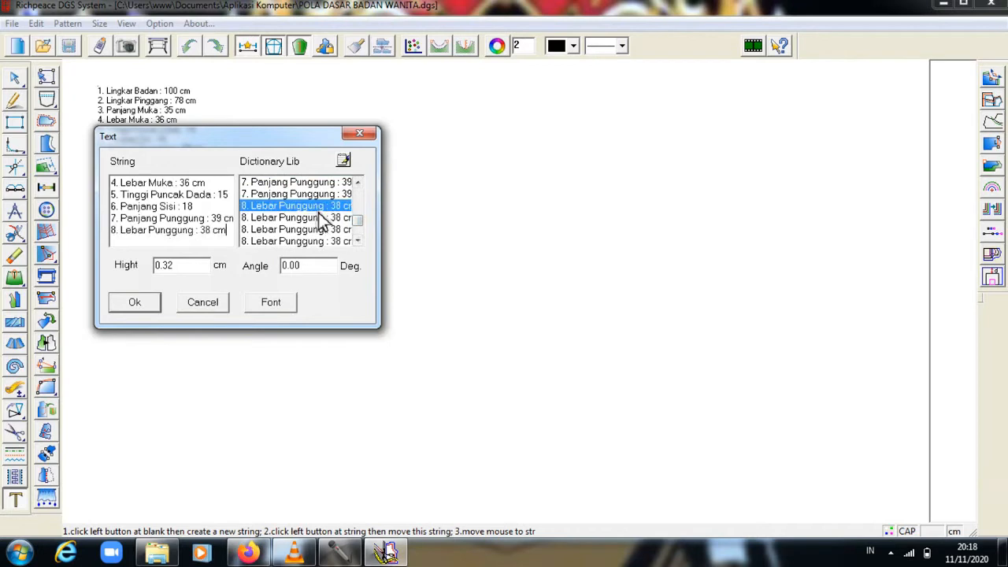
{"action": "key", "text": "Return"}
{"action": "scroll", "coordinate": [359, 228], "scroll_direction": "down", "scroll_amount": 1}
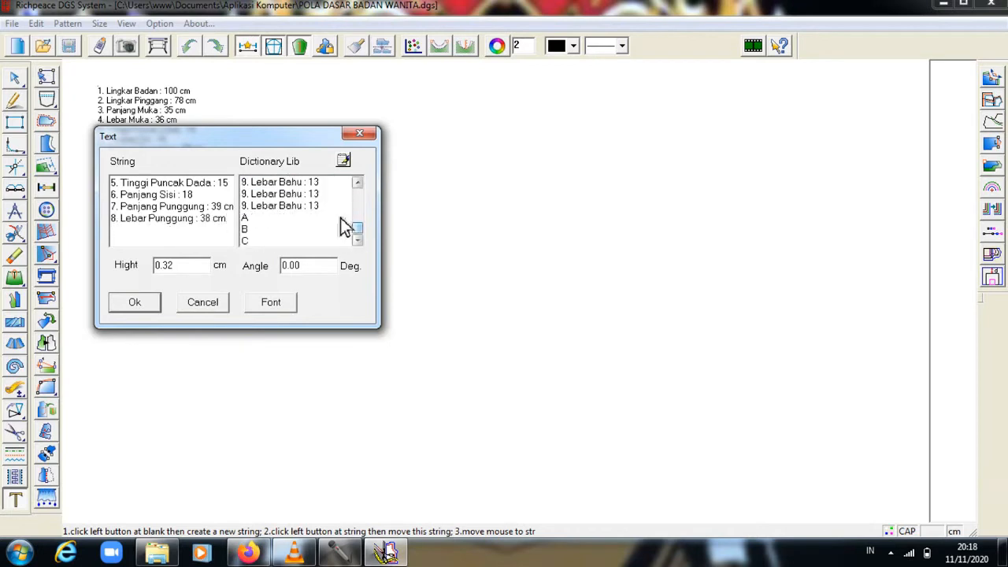
{"action": "double_click", "coordinate": [316, 197]}
{"action": "key", "text": "Return"}
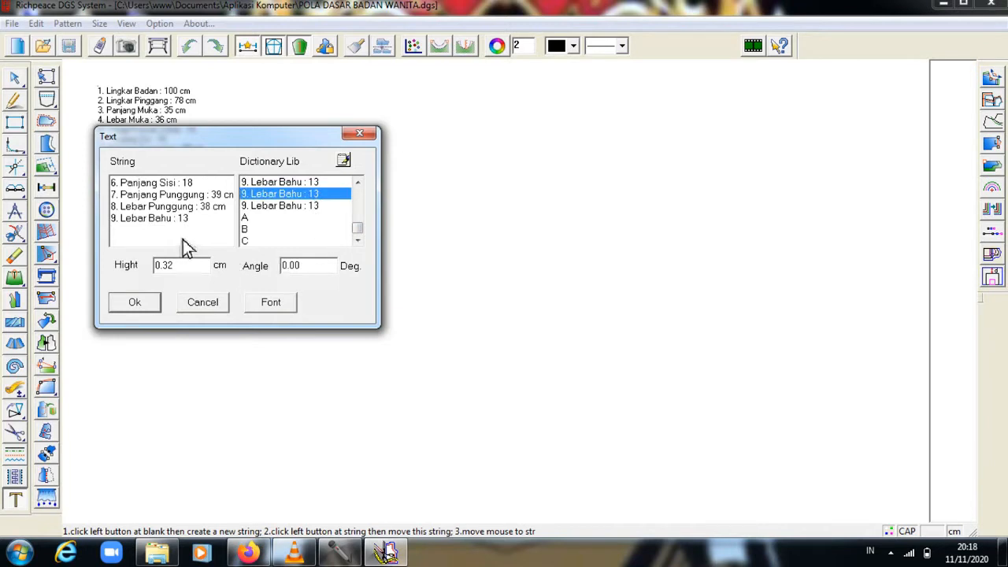
{"action": "left_click", "coordinate": [134, 303]}
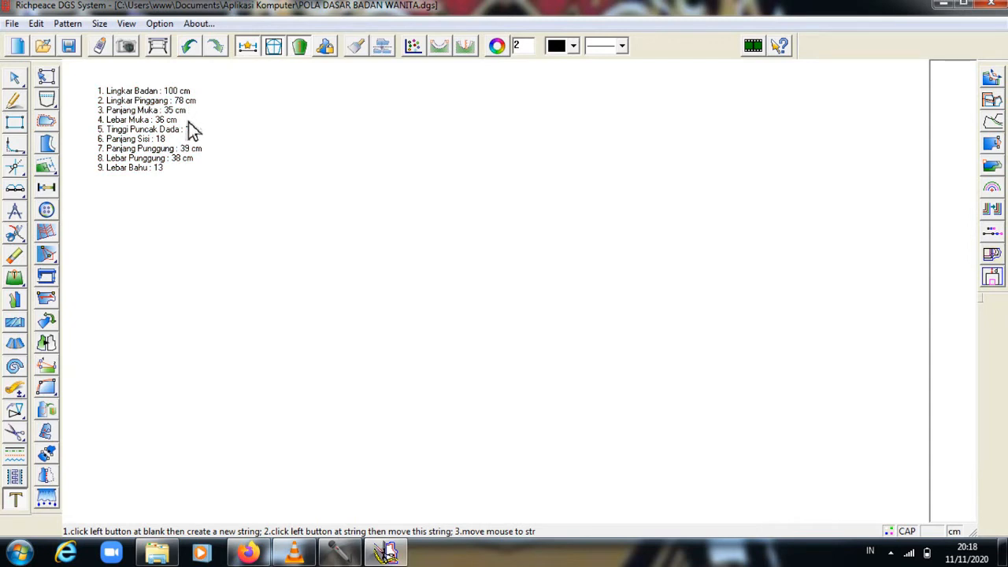
Draw the 26 cm top line with the Intelligent pen.
{"action": "left_click", "coordinate": [19, 101]}
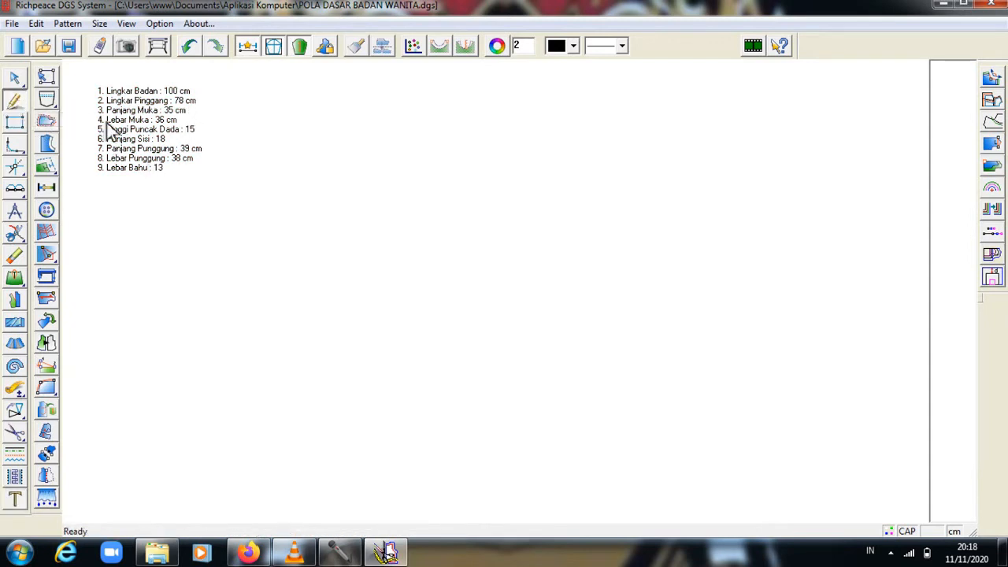
{"action": "left_click", "coordinate": [246, 83]}
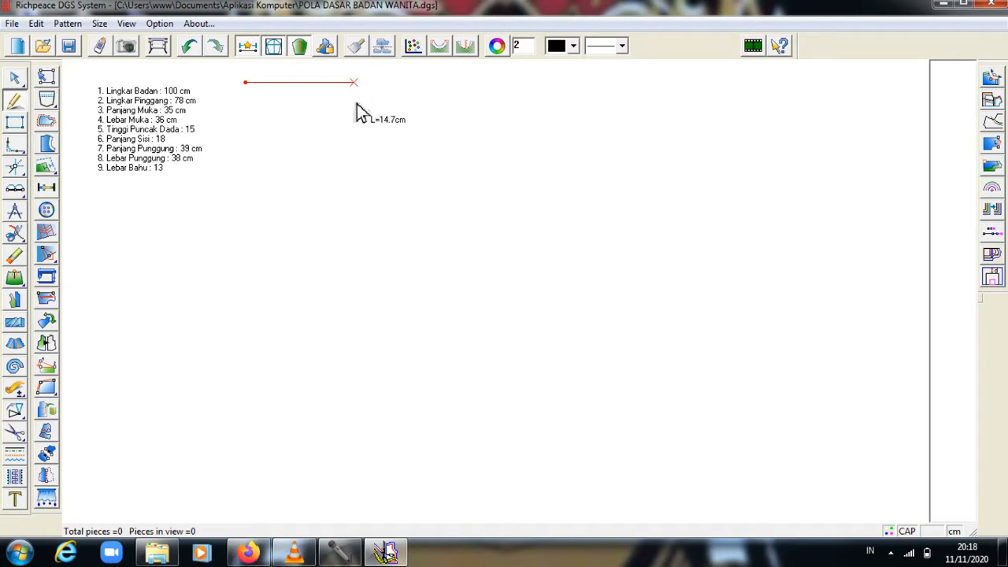
{"action": "type", "text": "2"}
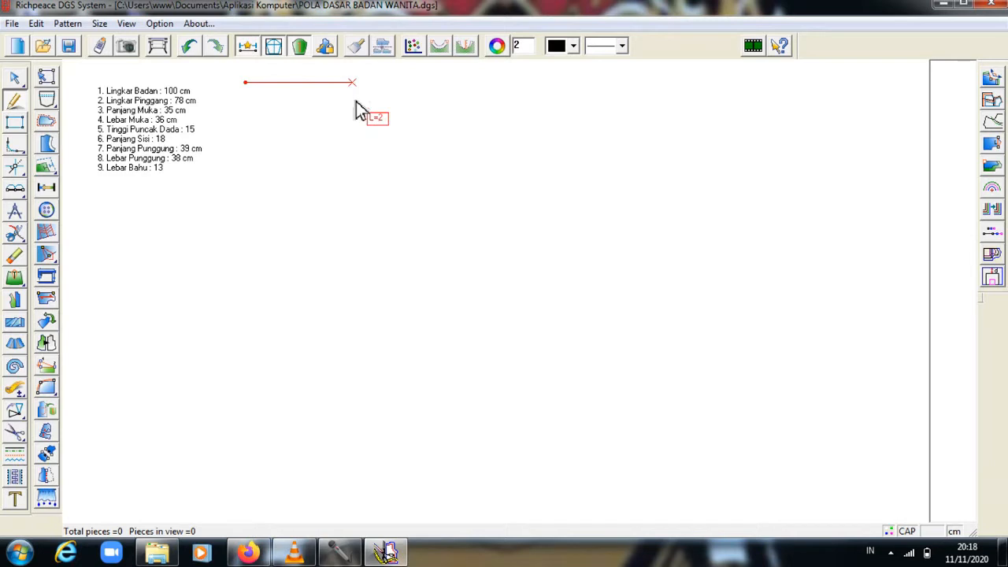
{"action": "type", "text": "6"}
{"action": "key", "text": "Return"}
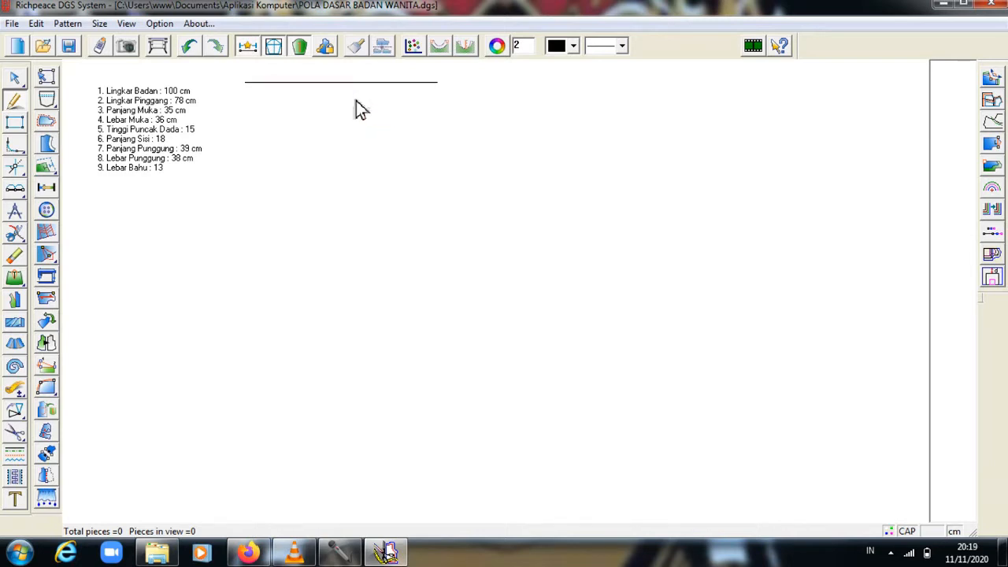
Draw the left edge as 8.25 cm plus 35 cm, then a 21 cm bottom line.
{"action": "left_click", "coordinate": [246, 89]}
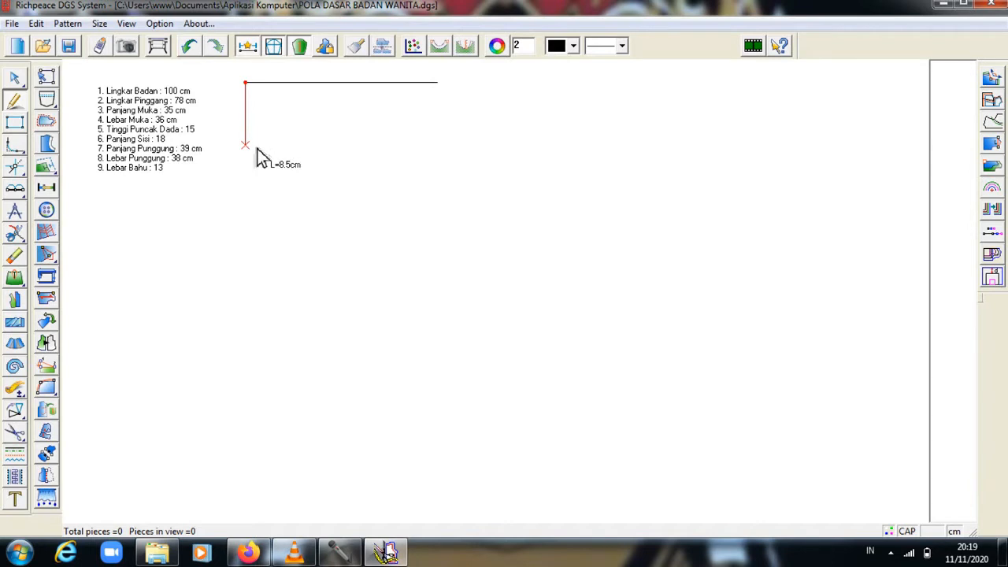
{"action": "type", "text": "8.25"}
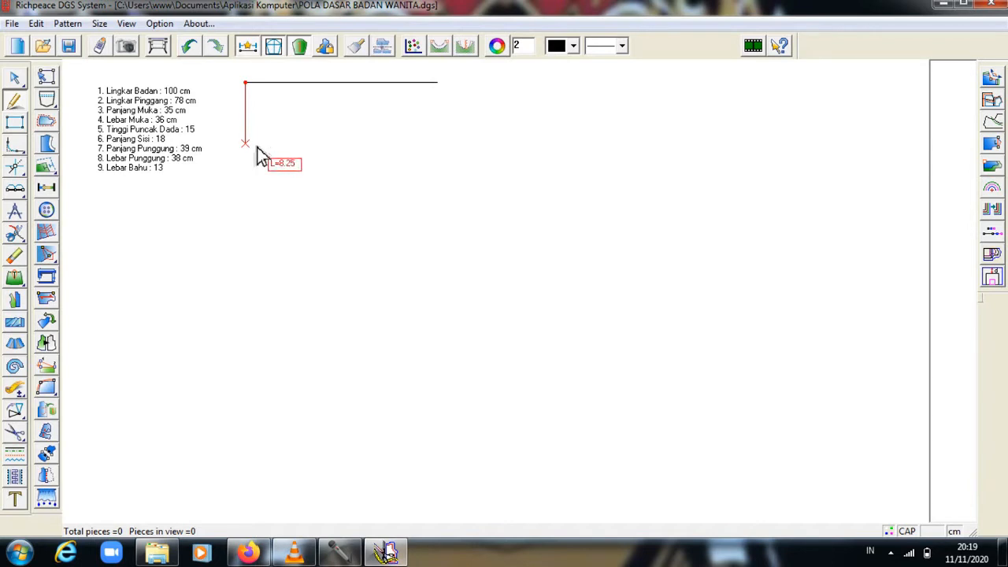
{"action": "key", "text": "Return"}
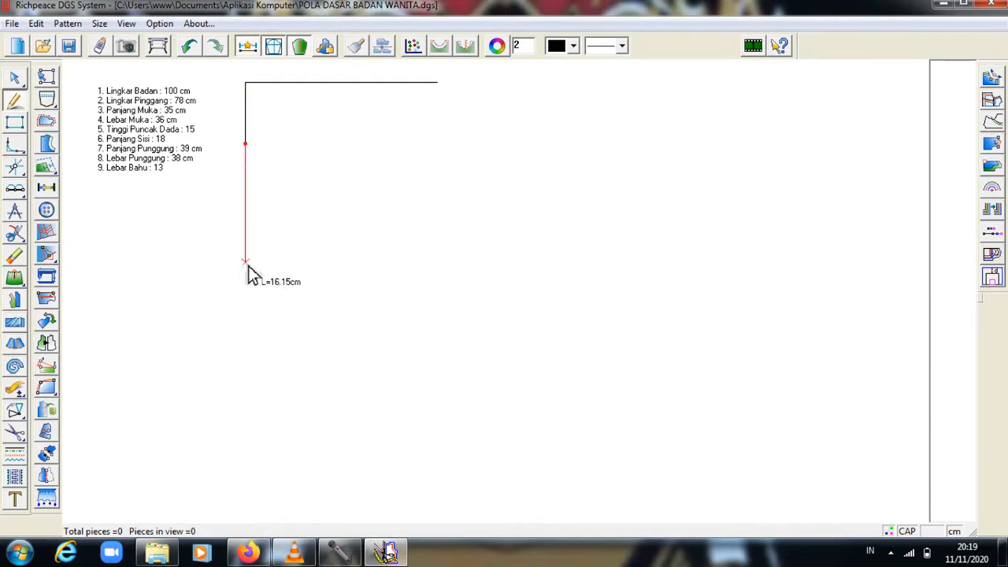
{"action": "type", "text": "35"}
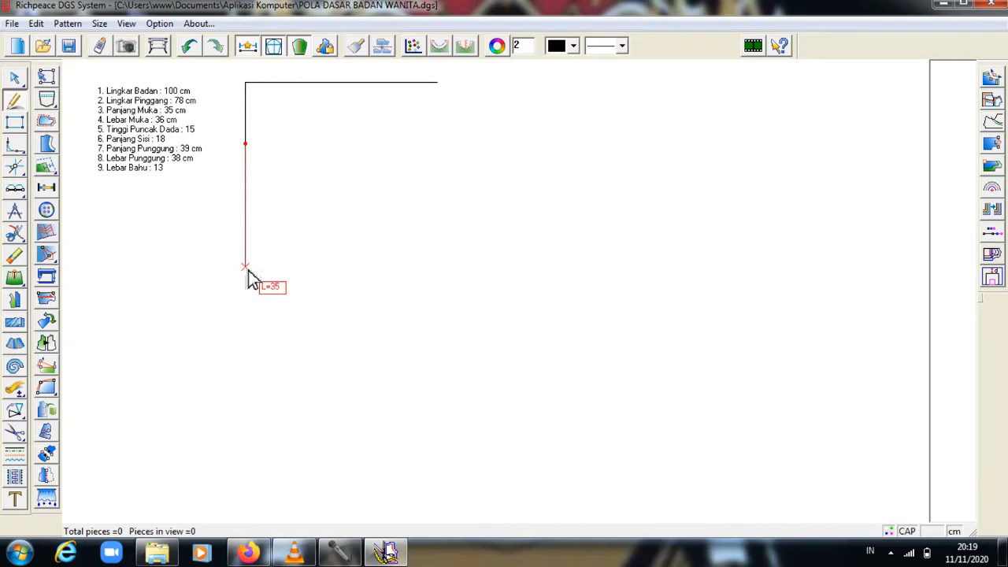
{"action": "key", "text": "Return"}
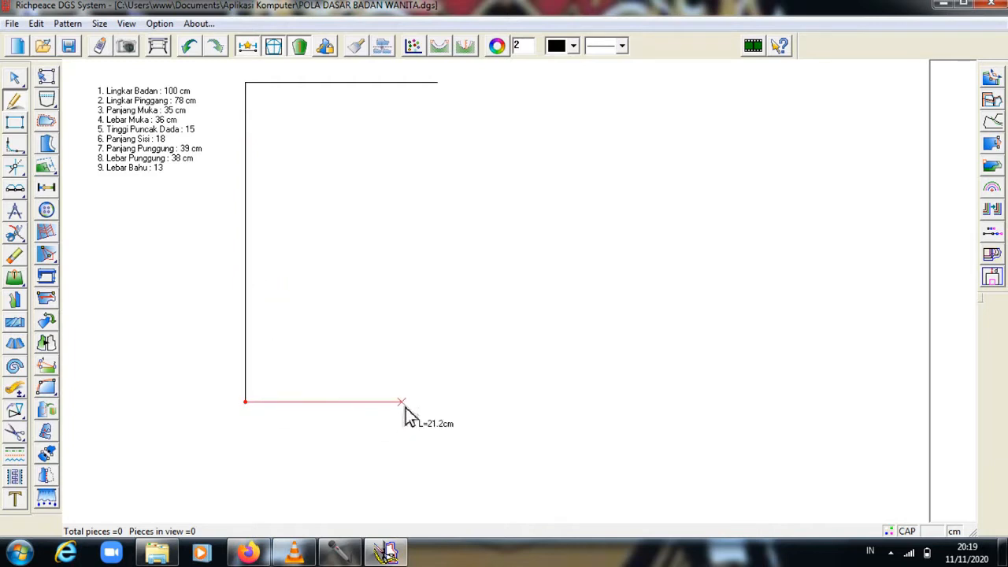
{"action": "type", "text": "2"}
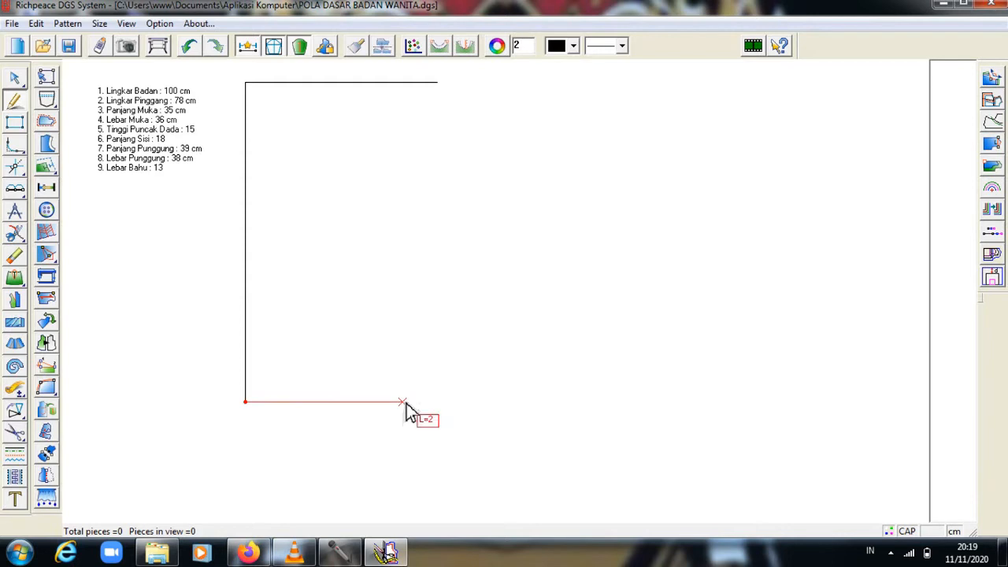
{"action": "type", "text": "1"}
{"action": "key", "text": "Return"}
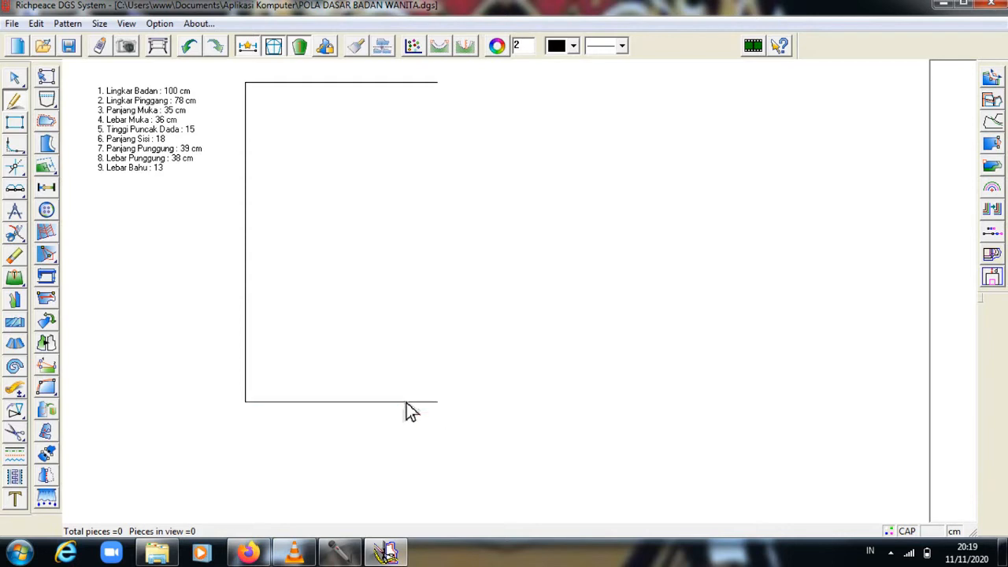
Close the rectangle's right edge and draw a neckline line from 7.25 cm along the top to the left edge.
{"action": "left_click", "coordinate": [439, 85]}
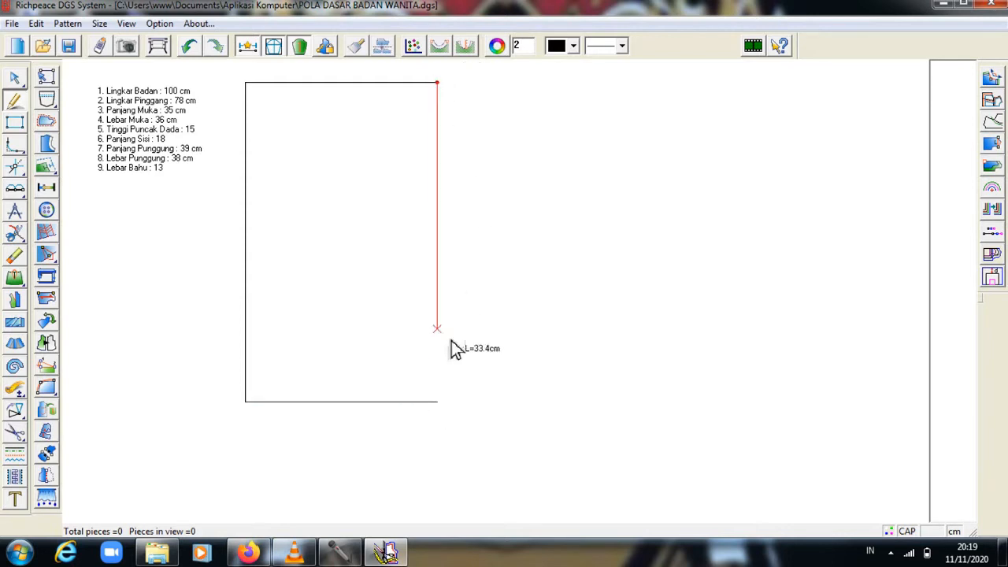
{"action": "left_click", "coordinate": [451, 401]}
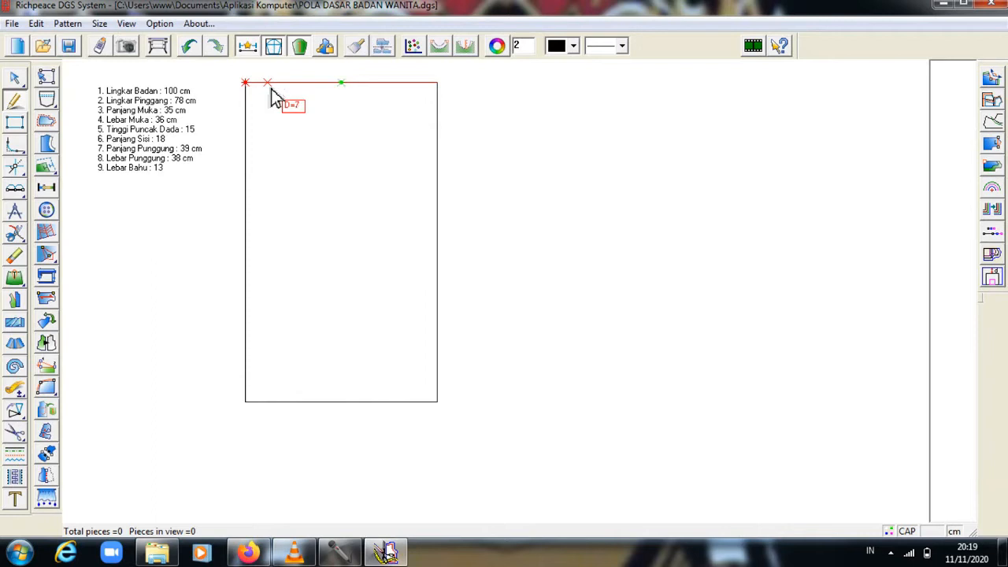
{"action": "type", "text": ".25"}
{"action": "key", "text": "Return"}
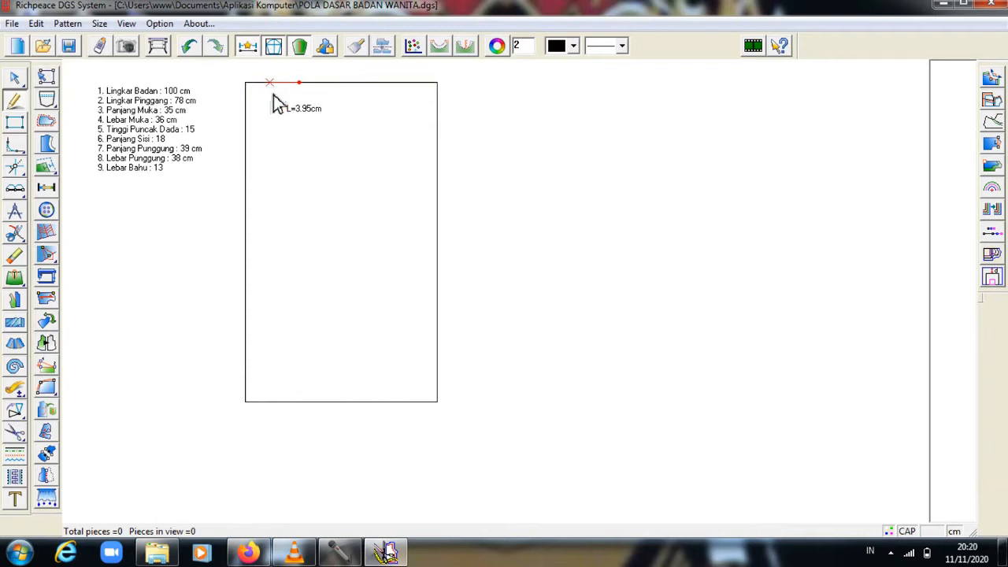
{"action": "left_click", "coordinate": [250, 152]}
{"action": "right_click", "coordinate": [250, 152]}
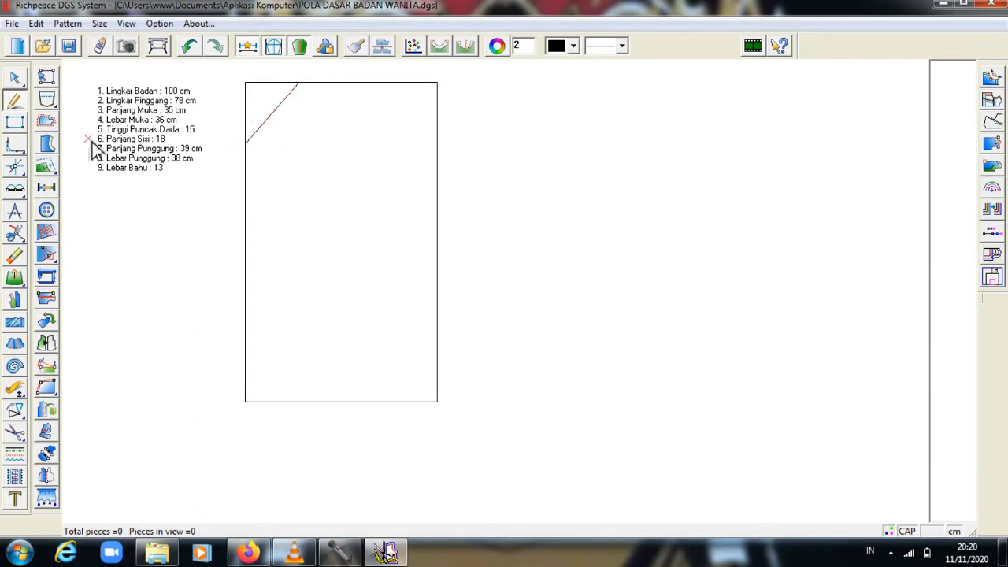
Bend the neckline line into a curve with the select arrow.
{"action": "left_click", "coordinate": [15, 77]}
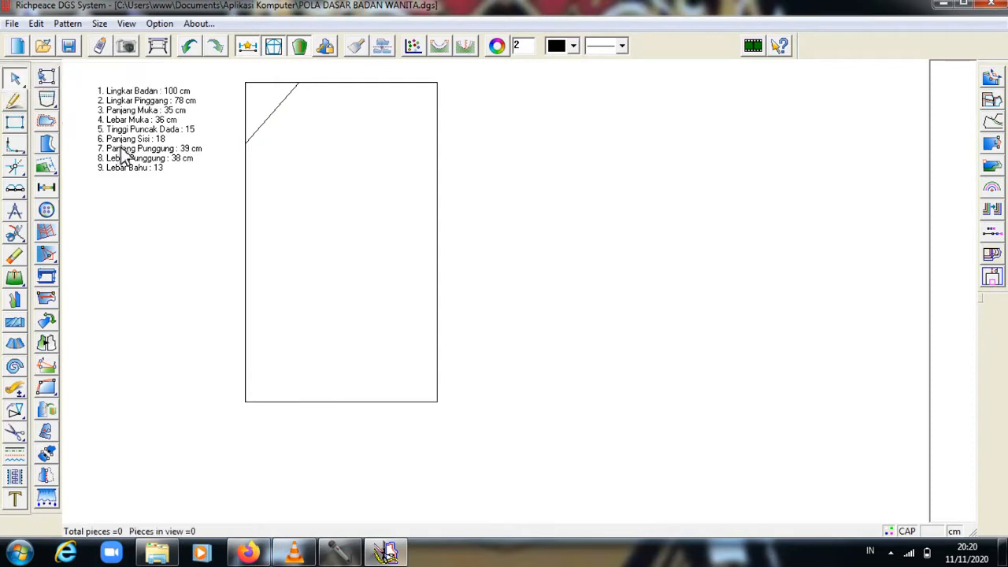
{"action": "left_click", "coordinate": [275, 128]}
{"action": "left_click_drag", "start_coordinate": [275, 128], "coordinate": [282, 137]}
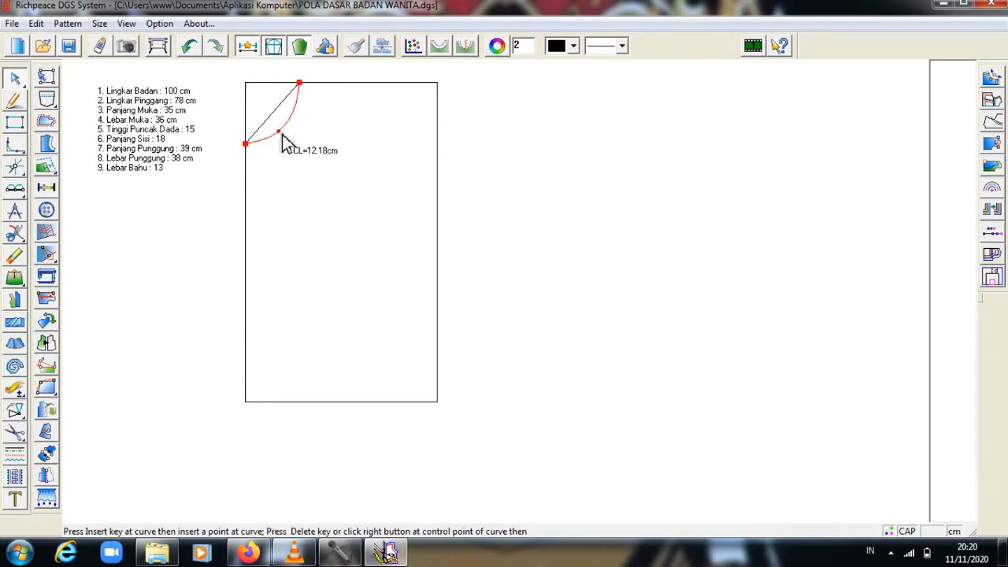
{"action": "mouse_move", "coordinate": [285, 143]}
{"action": "left_mouse_down"}
{"action": "mouse_move", "coordinate": [283, 135]}
{"action": "mouse_move", "coordinate": [282, 152]}
{"action": "mouse_move", "coordinate": [279, 140]}
{"action": "left_mouse_up"}
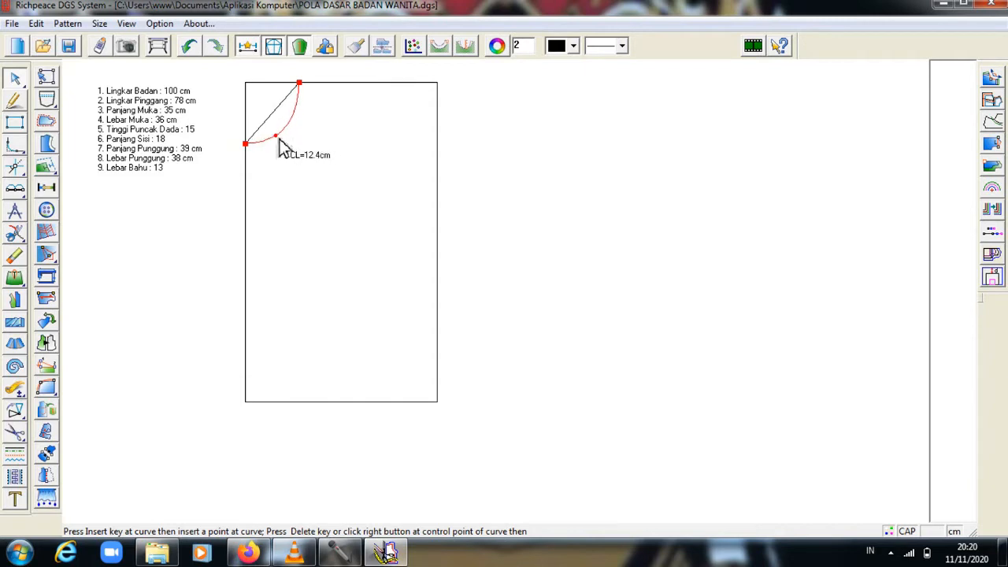
{"action": "right_click", "coordinate": [280, 145]}
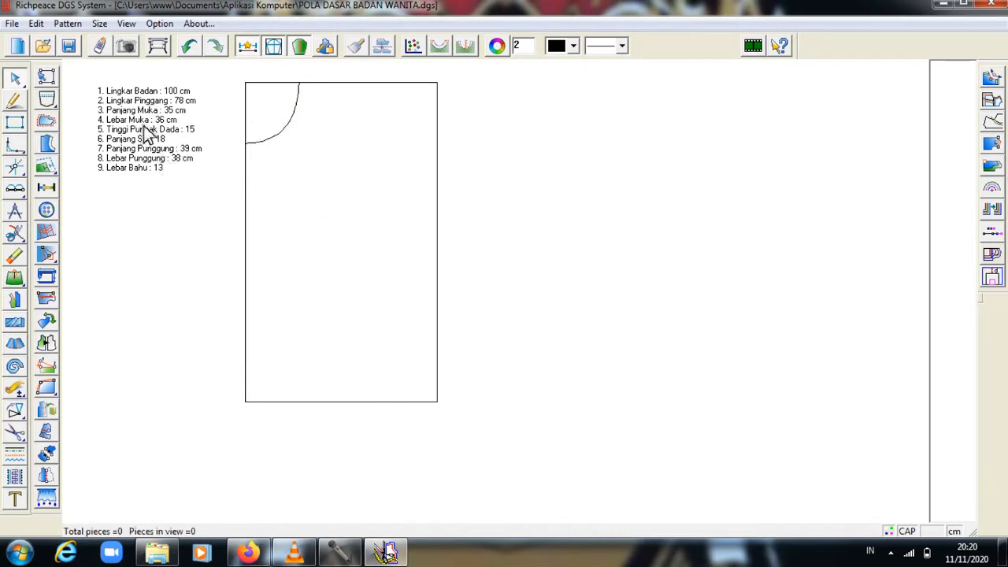
Draw the 19.41 cm shoulder line from 5 cm down the right edge to the neckline's top.
{"action": "left_click", "coordinate": [438, 84]}
{"action": "left_click", "coordinate": [14, 100]}
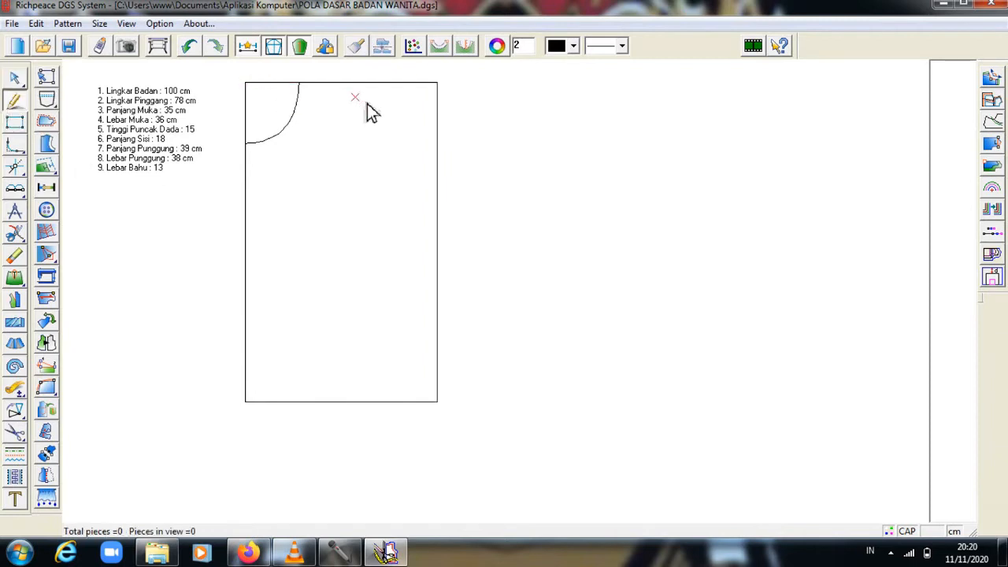
{"action": "left_click", "coordinate": [439, 118]}
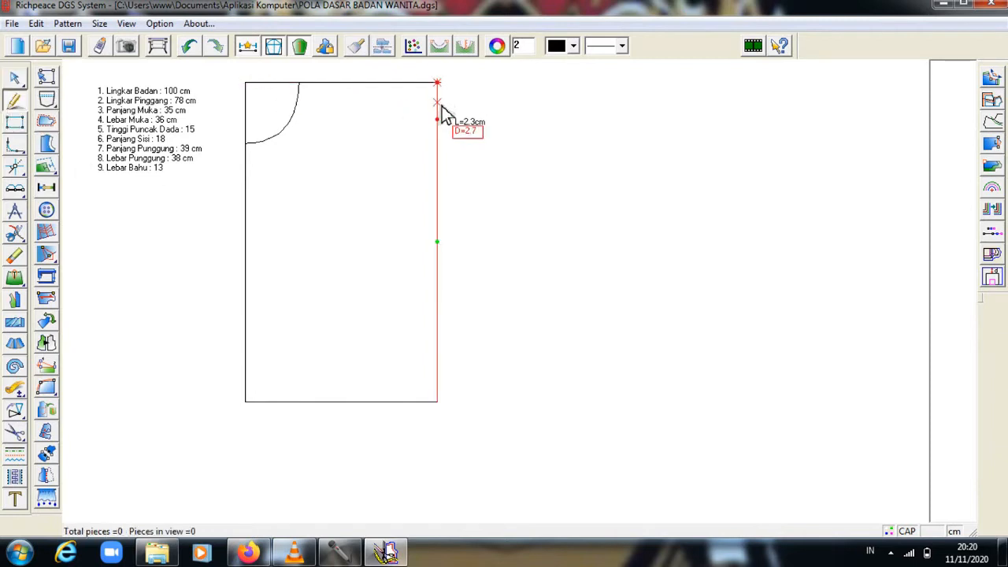
{"action": "right_click", "coordinate": [301, 86]}
{"action": "right_click", "coordinate": [301, 87]}
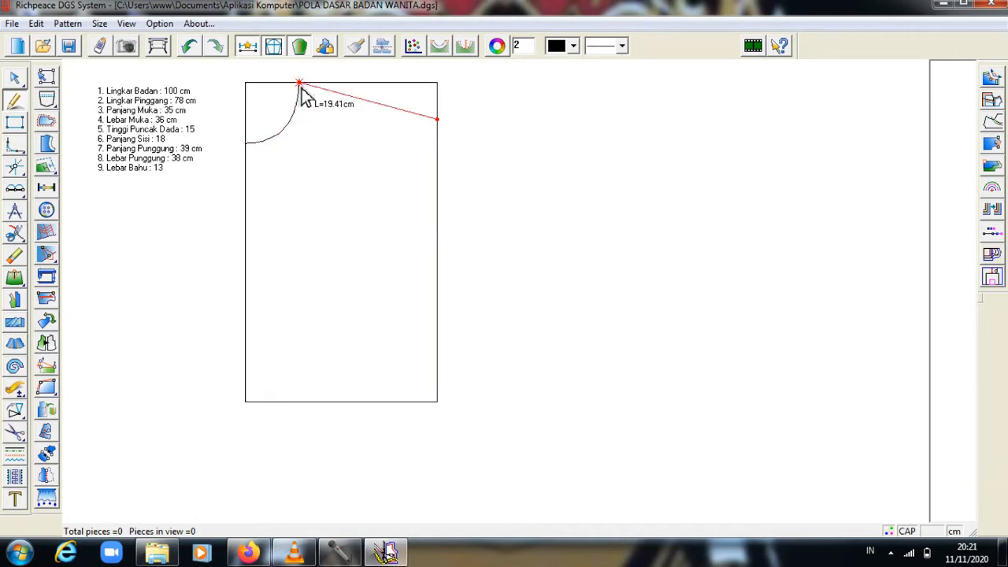
{"action": "left_click", "coordinate": [302, 86]}
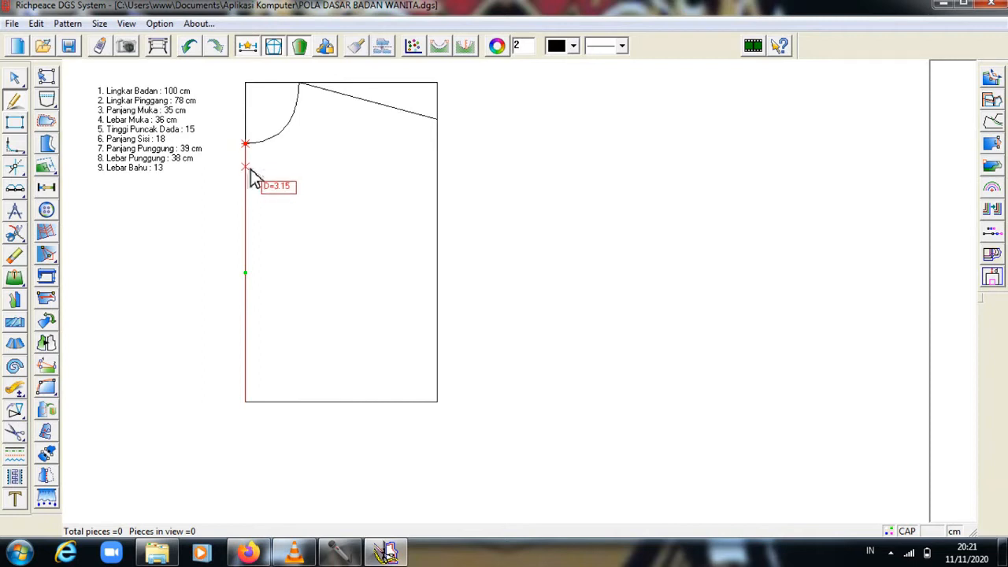
Draw an 18 cm horizontal chest line starting 5 cm down the left edge.
{"action": "type", "text": "5"}
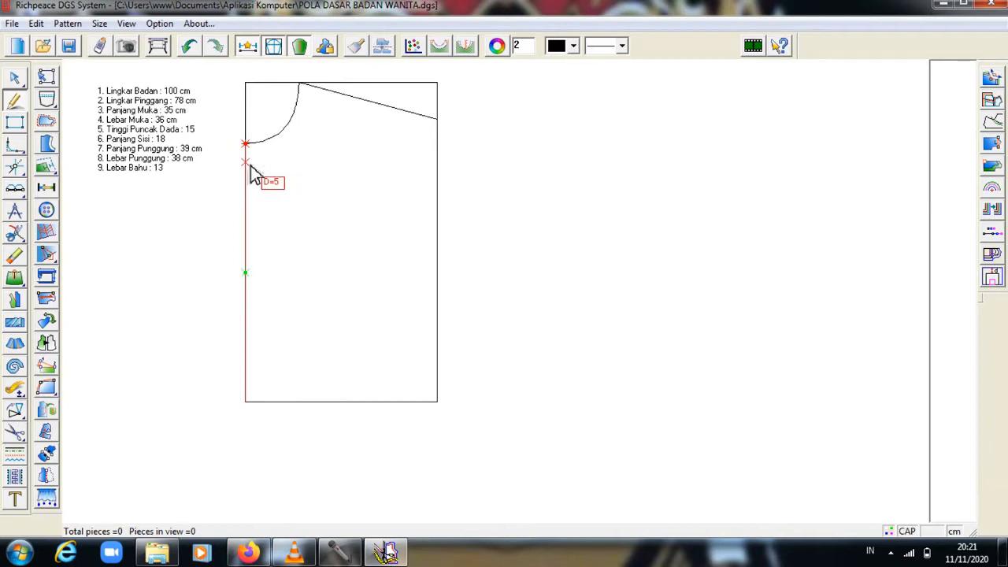
{"action": "key", "text": "Return"}
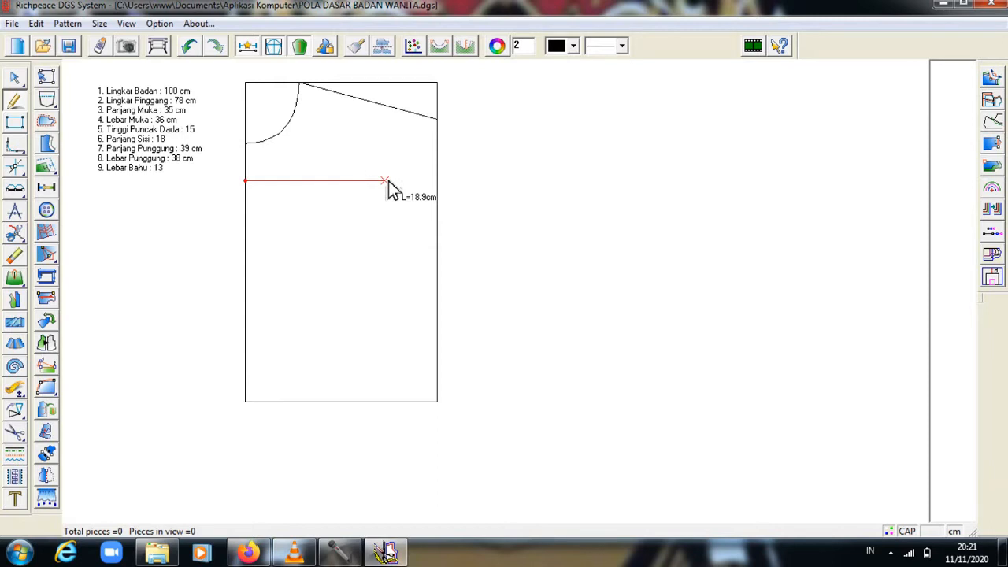
{"action": "type", "text": "18"}
{"action": "key", "text": "Return"}
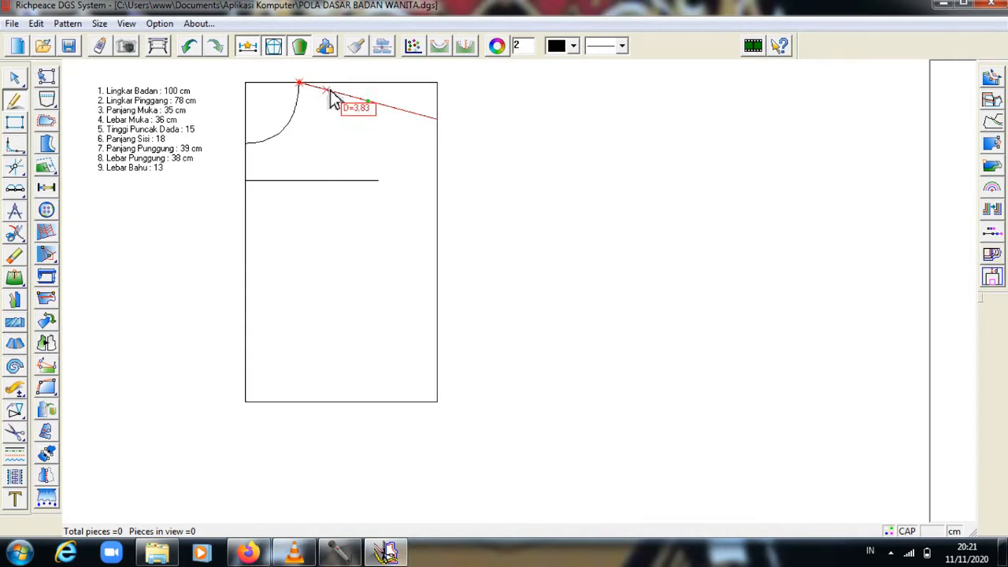
Join a point 13 cm along the shoulder line to the chest line's end.
{"action": "type", "text": "13"}
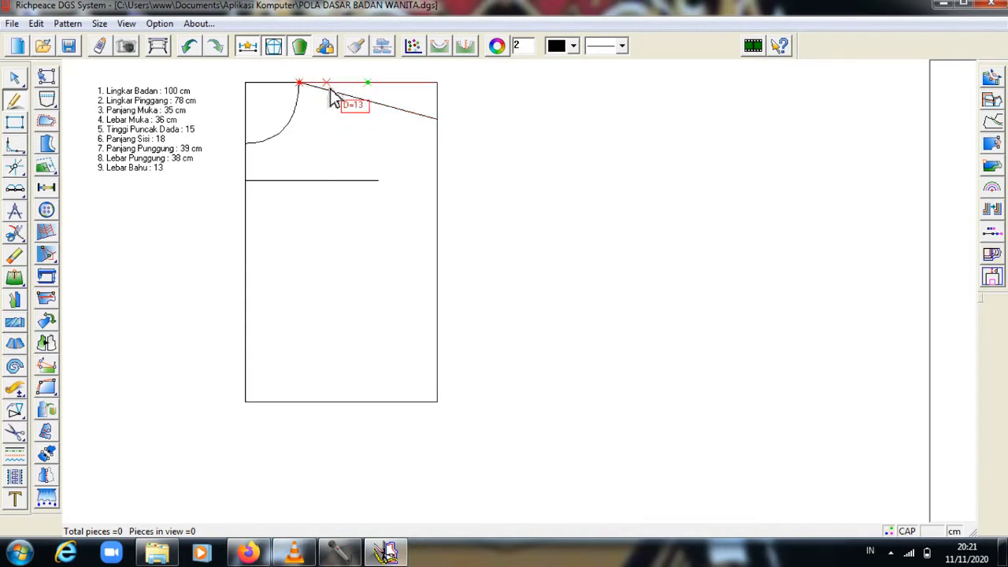
{"action": "key", "text": "Return"}
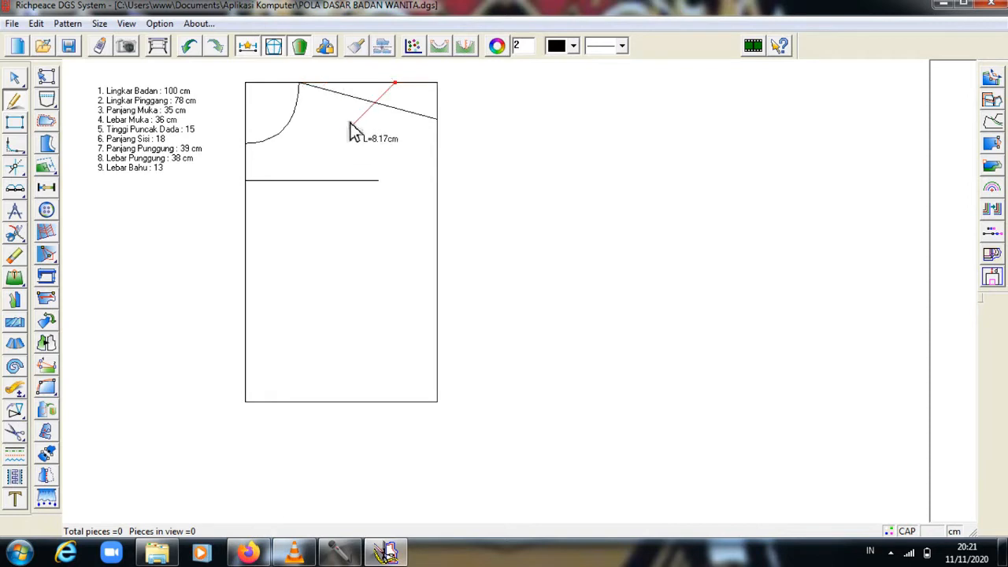
{"action": "key", "text": "Escape"}
{"action": "type", "text": "13"}
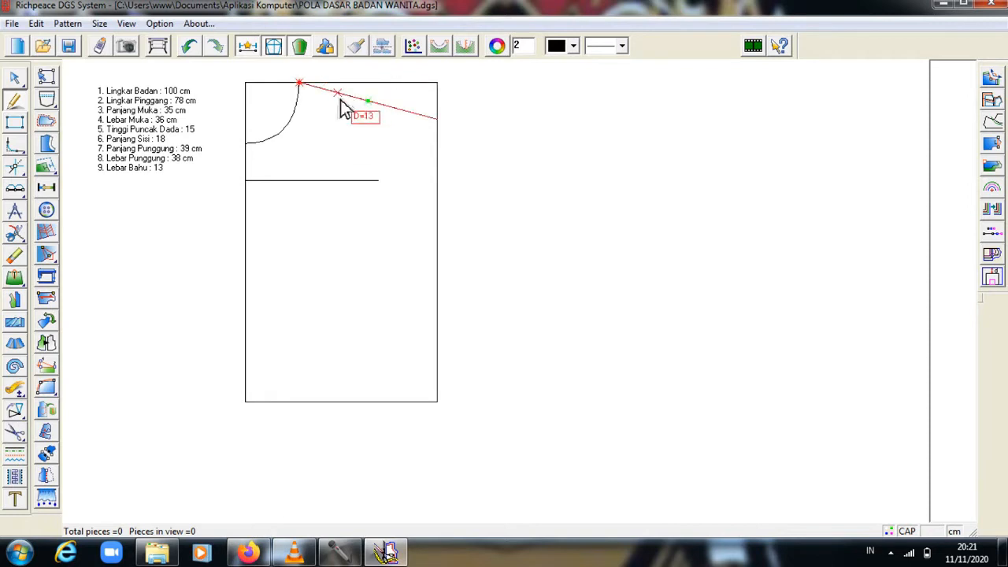
{"action": "key", "text": "Return"}
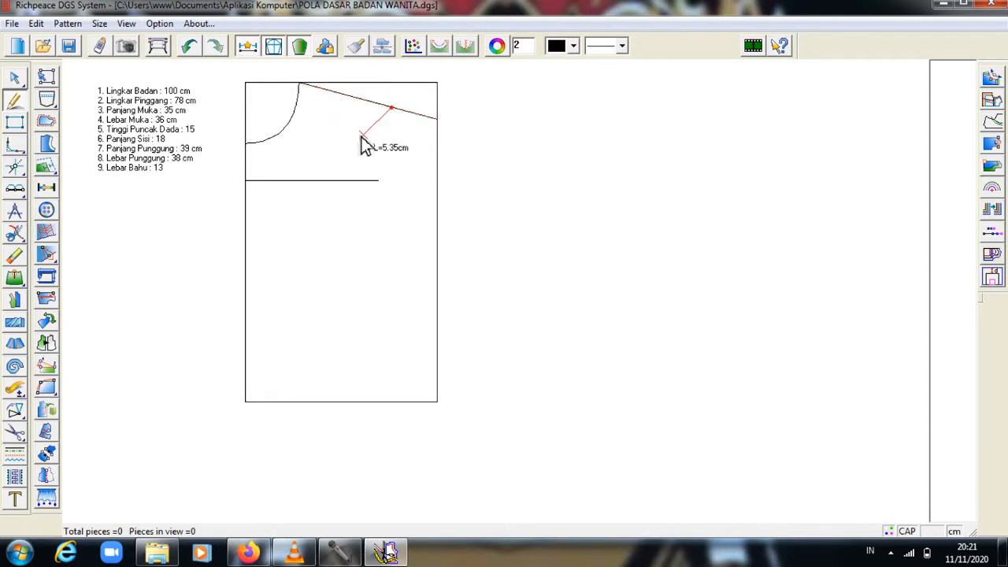
{"action": "left_click", "coordinate": [381, 186]}
{"action": "right_click", "coordinate": [383, 189]}
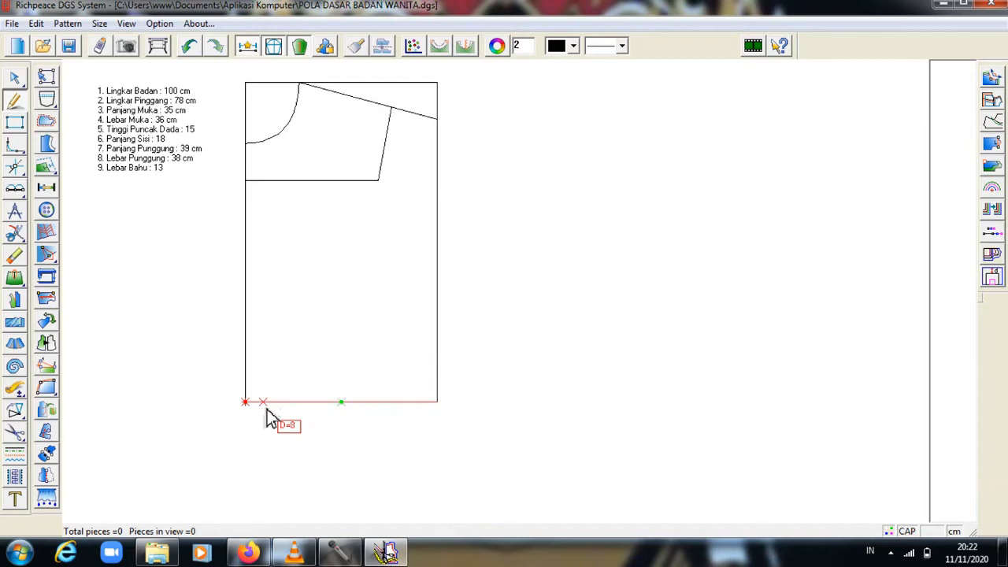
Draw a line from the bottom edge up to the shoulder line, then a 15 cm slanted dart leg.
{"action": "left_click", "coordinate": [269, 417]}
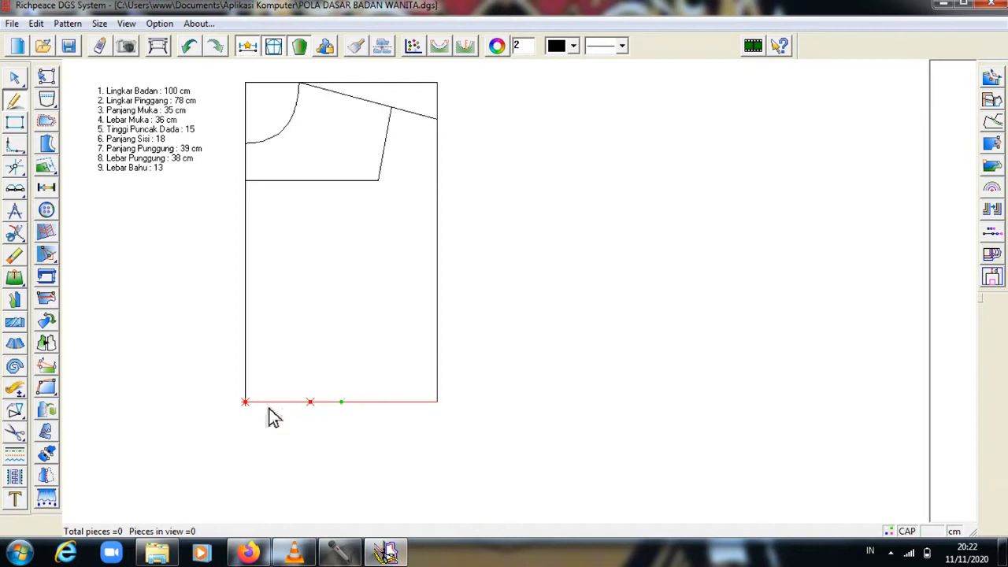
{"action": "left_click", "coordinate": [344, 95]}
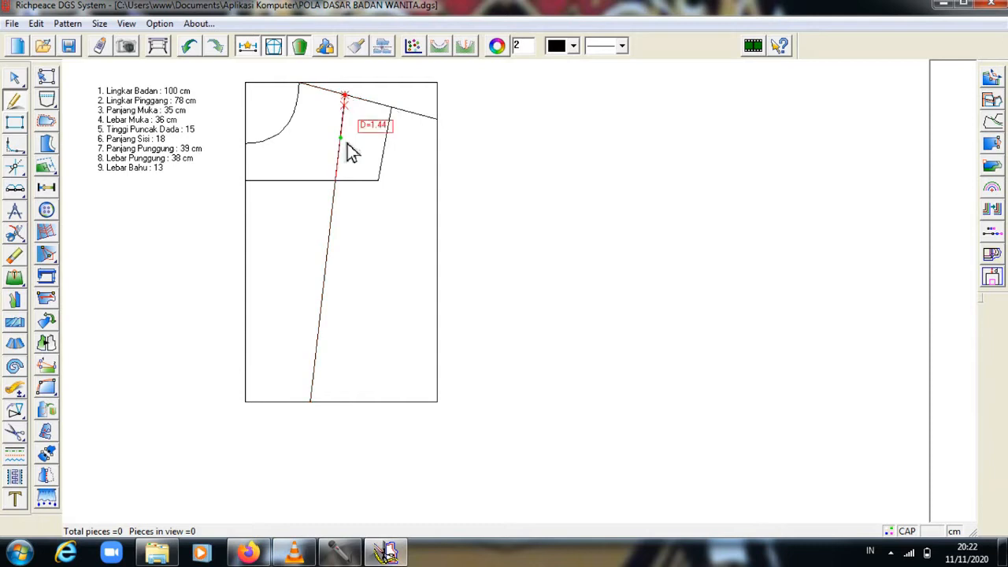
{"action": "left_click", "coordinate": [338, 407]}
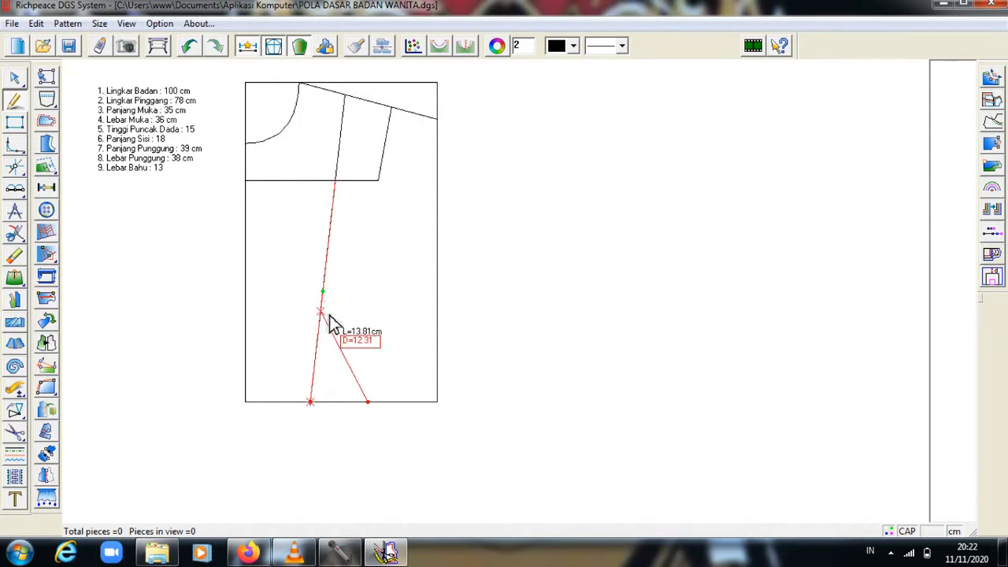
{"action": "type", "text": "15"}
{"action": "key", "text": "Return"}
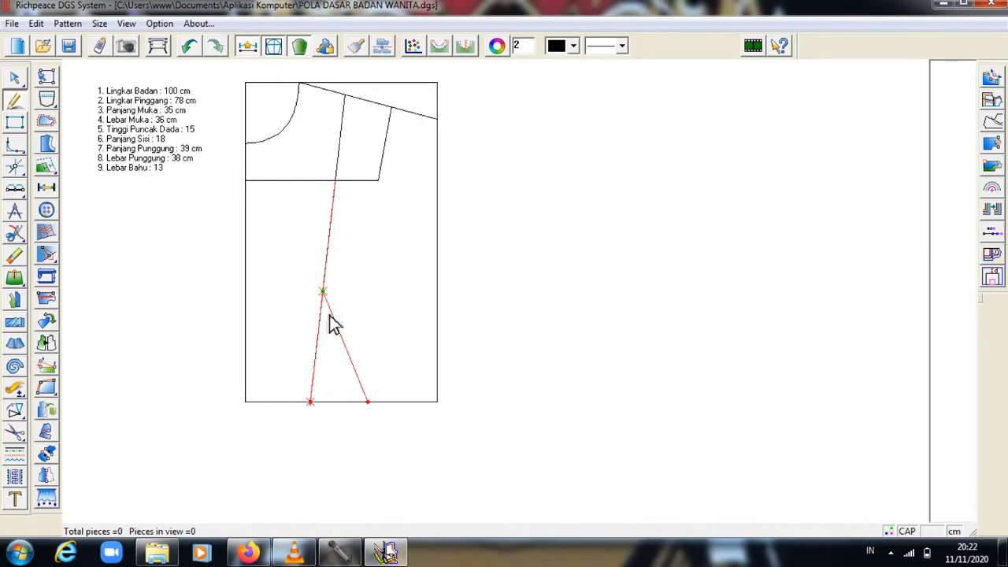
{"action": "right_click", "coordinate": [324, 292]}
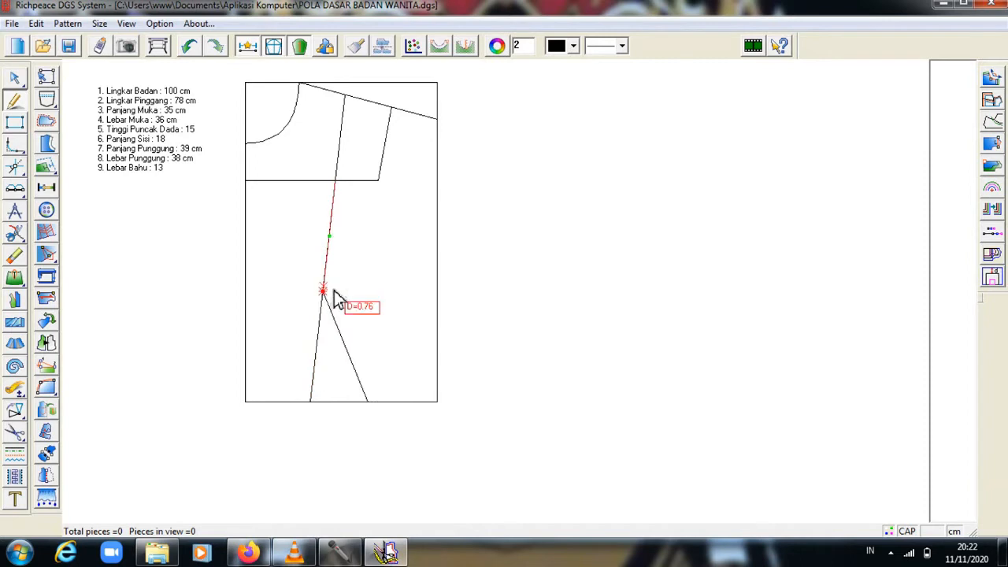
Draw a 12.7 cm Setsquare line perpendicular to the dart leg from its bottom end.
{"action": "right_click", "coordinate": [118, 281]}
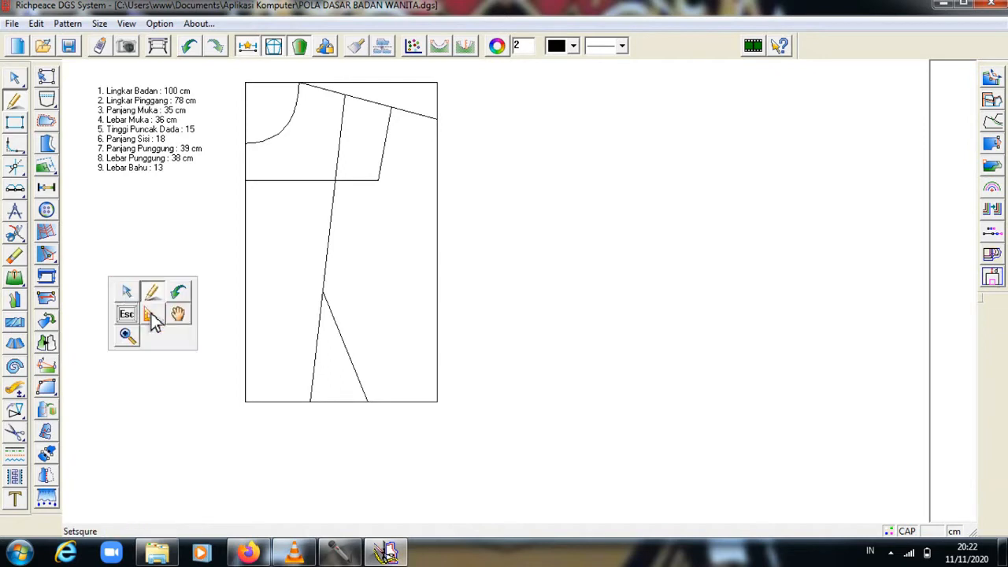
{"action": "left_click", "coordinate": [160, 322]}
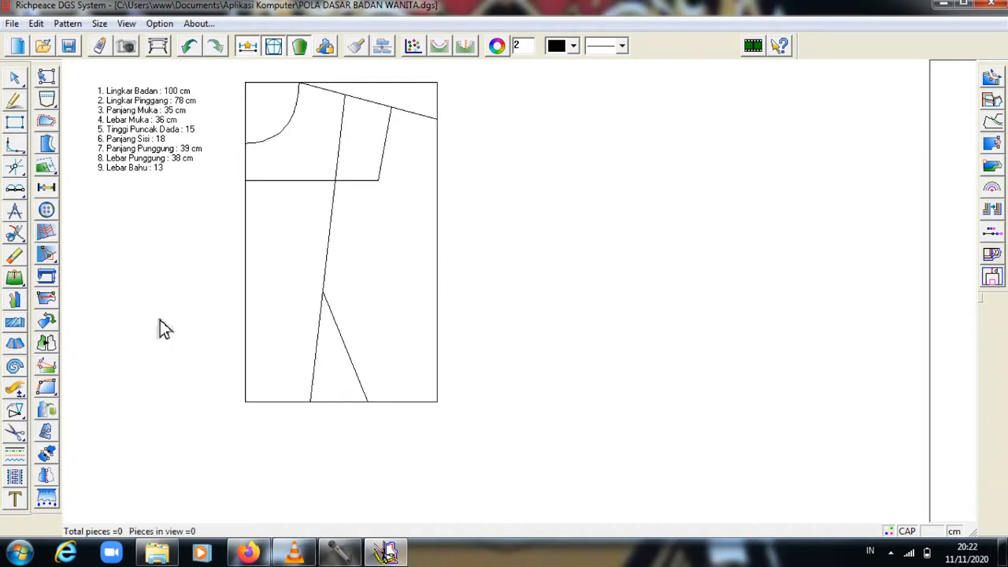
{"action": "left_click", "coordinate": [322, 293]}
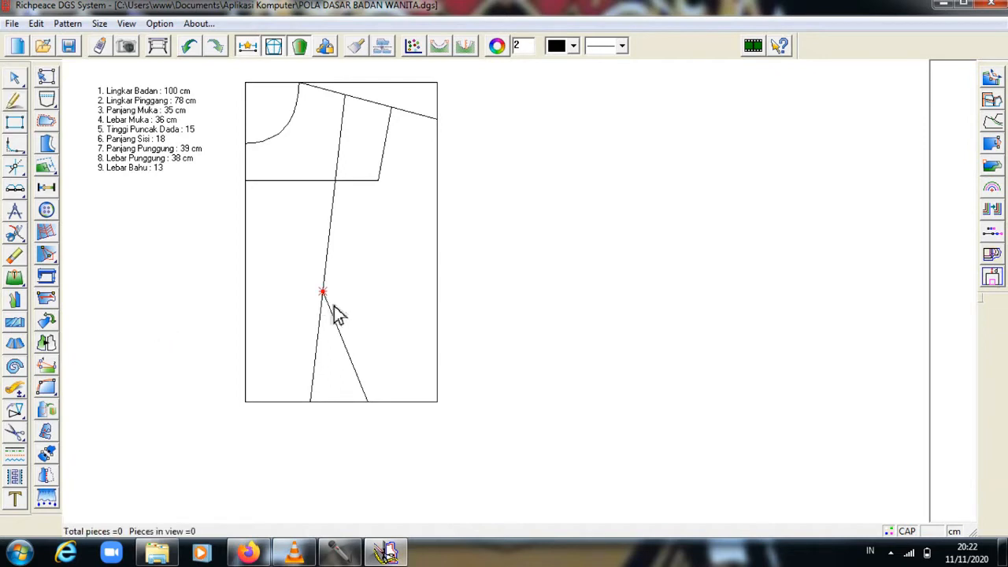
{"action": "left_click", "coordinate": [368, 403]}
{"action": "left_click", "coordinate": [444, 367]}
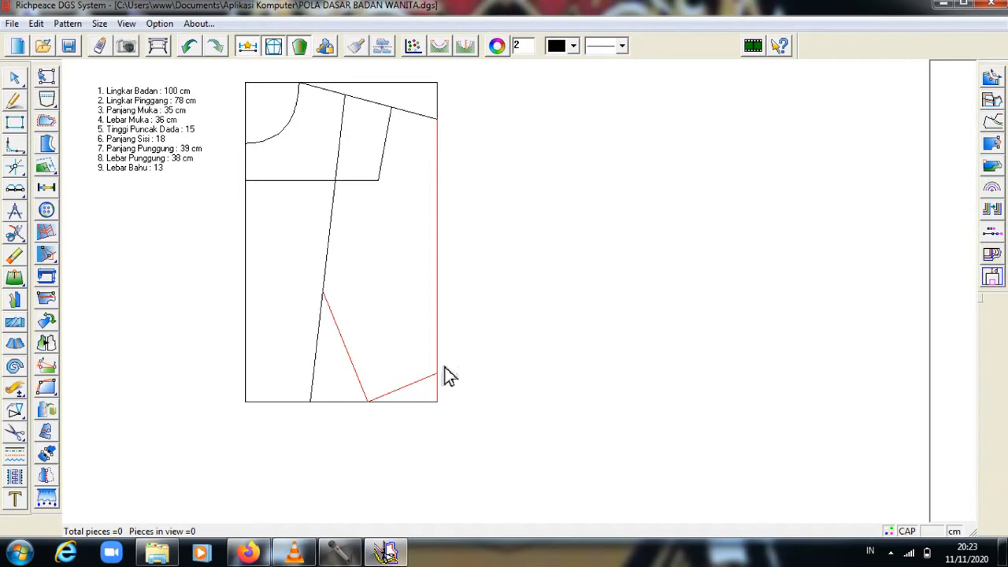
{"action": "type", "text": "12.7"}
{"action": "key", "text": "Return"}
Undo the misplaced segment and redraw the 12.7 cm perpendicular from the dart's bottom end.
{"action": "key", "text": "ctrl+z"}
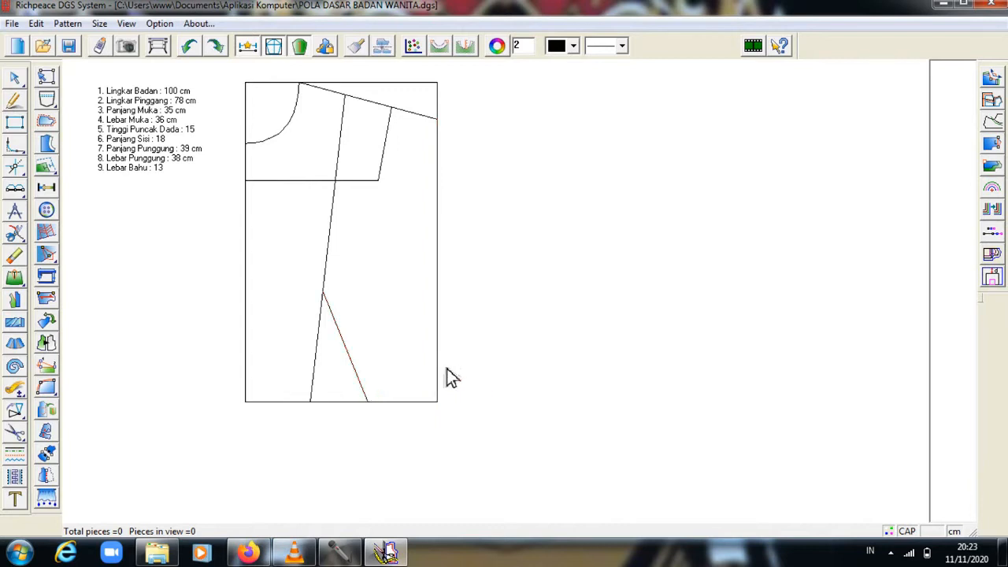
{"action": "left_click", "coordinate": [369, 401]}
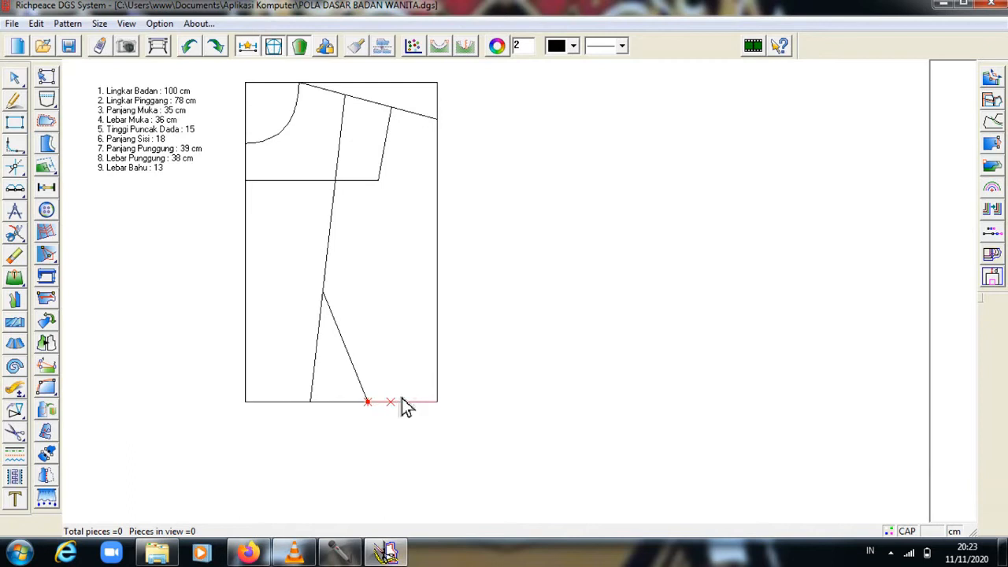
{"action": "right_click", "coordinate": [445, 389]}
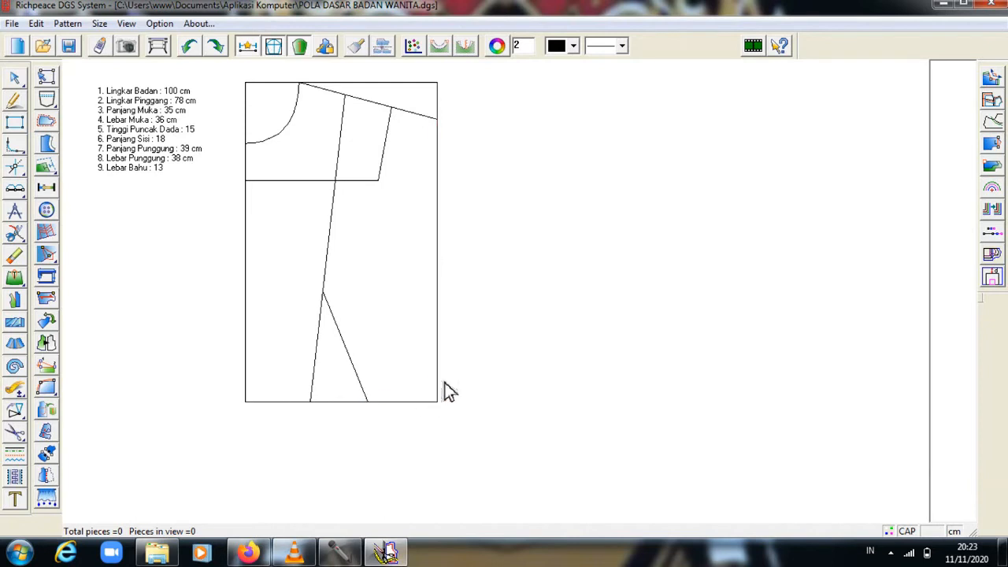
{"action": "left_click", "coordinate": [371, 403]}
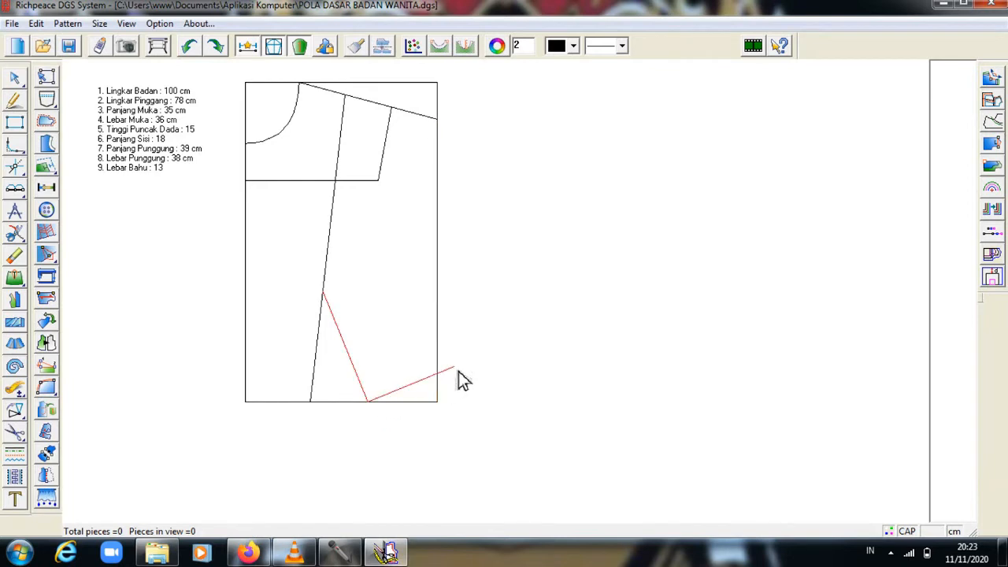
{"action": "type", "text": "12.7"}
{"action": "key", "text": "Return"}
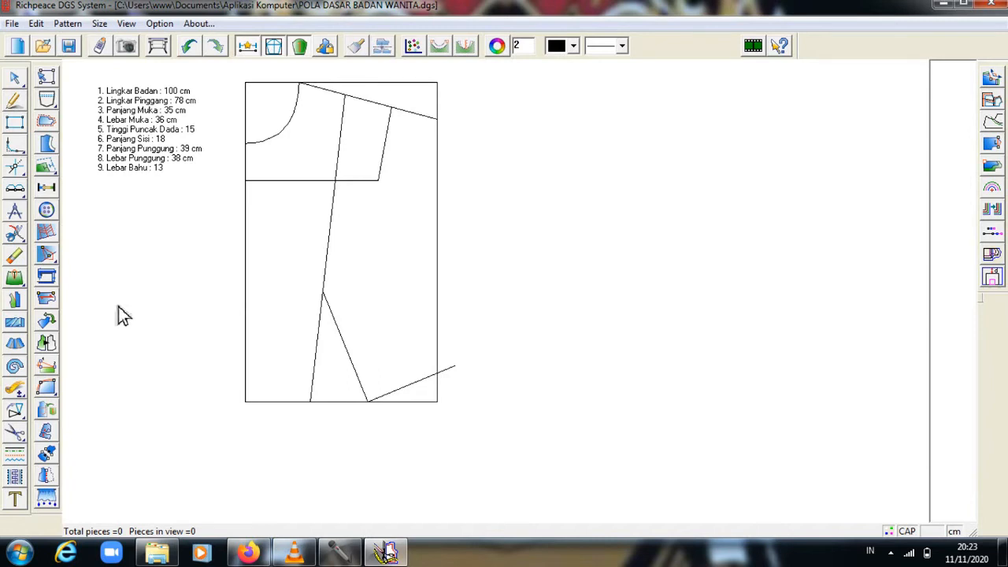
Use Compasses to draw an 18 cm side seam from the new line's end to the right edge.
{"action": "left_click", "coordinate": [19, 211]}
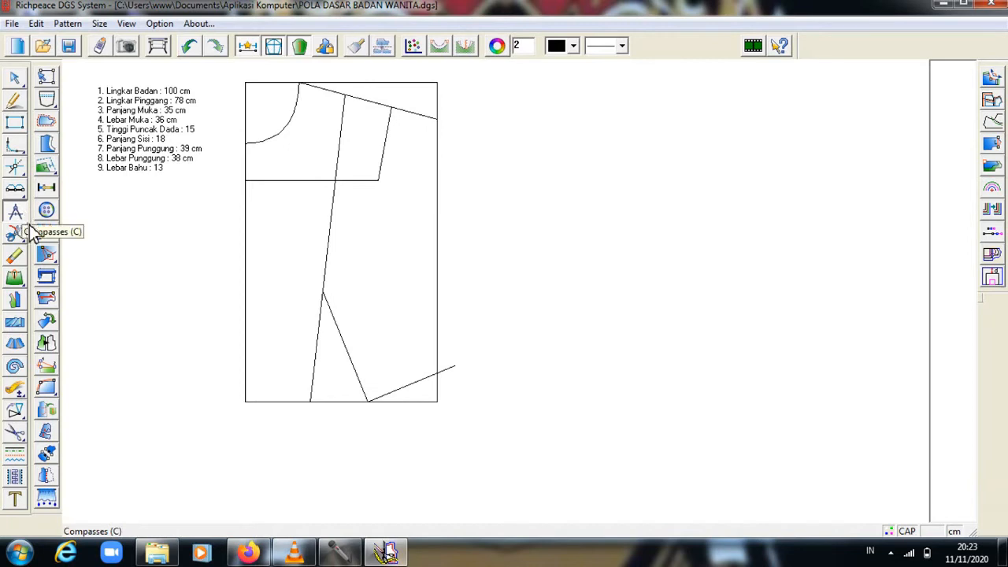
{"action": "left_click", "coordinate": [455, 367]}
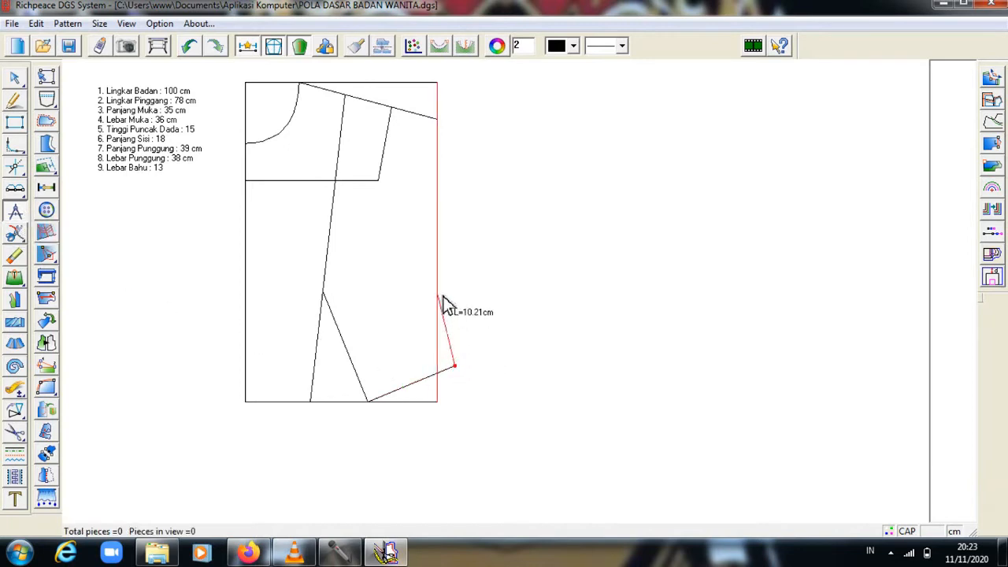
{"action": "type", "text": "18cm"}
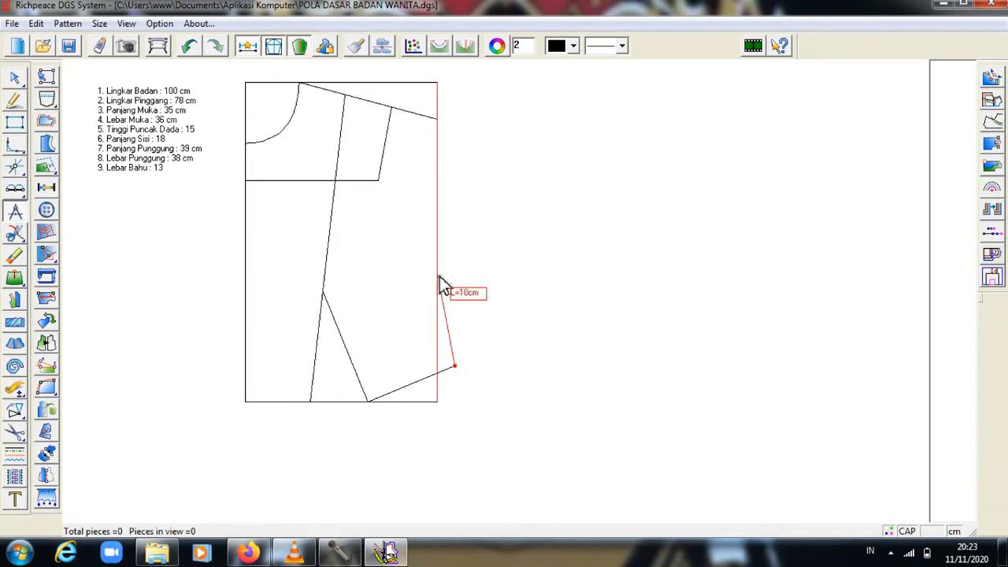
{"action": "key", "text": "Return"}
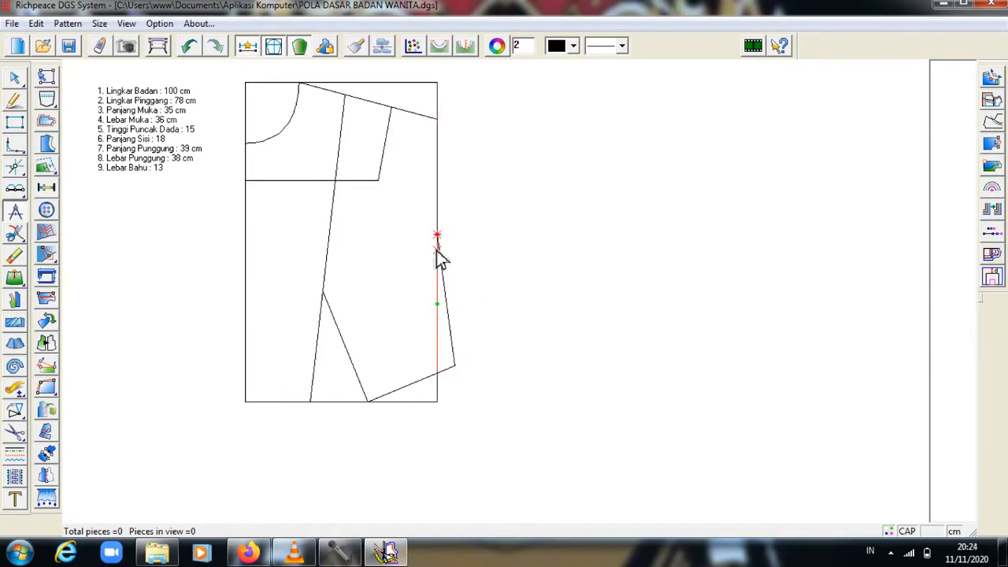
{"action": "left_click", "coordinate": [16, 99]}
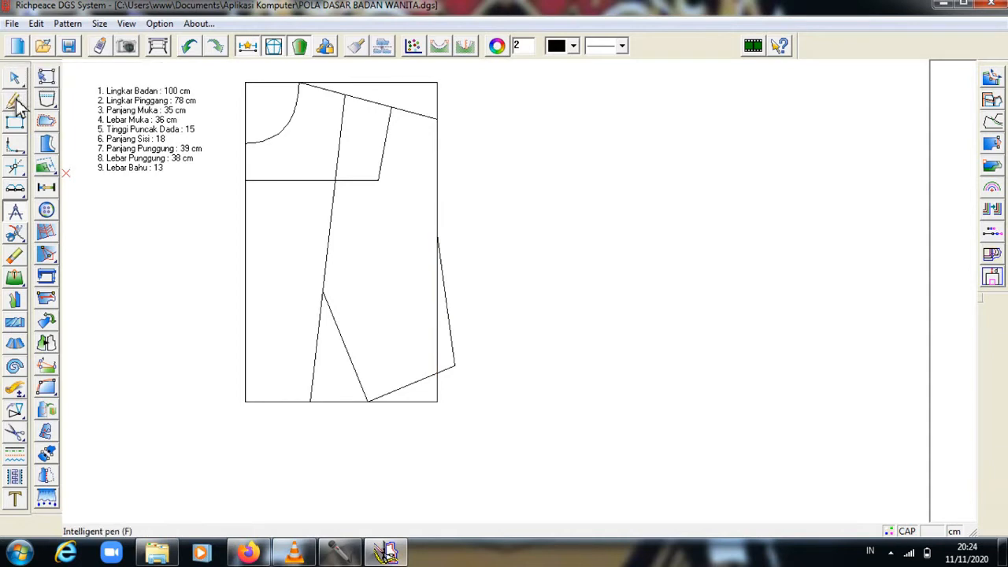
Draw a straight guide line from the chest-line corner to the top of the side seam.
{"action": "left_click", "coordinate": [384, 185]}
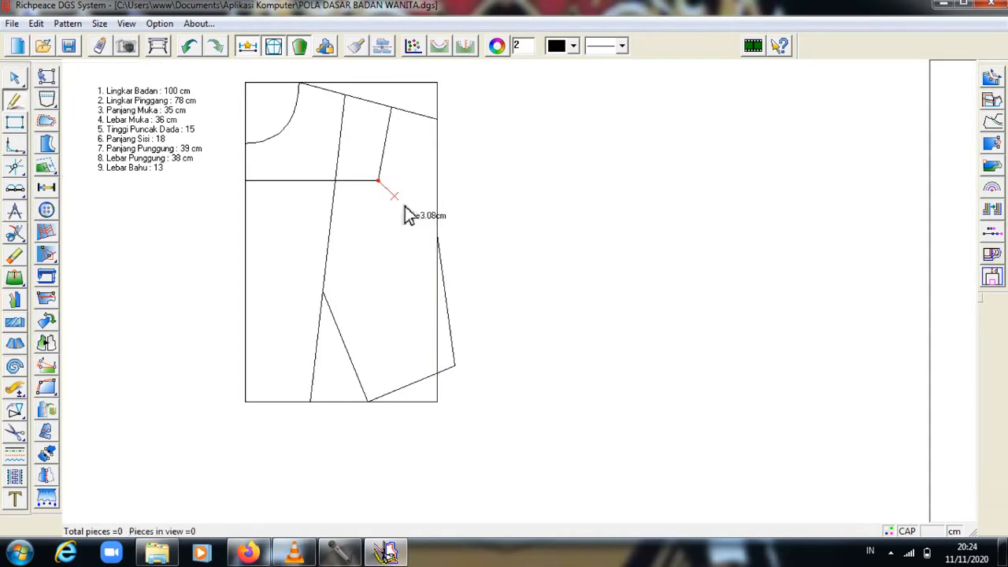
{"action": "left_click", "coordinate": [441, 240]}
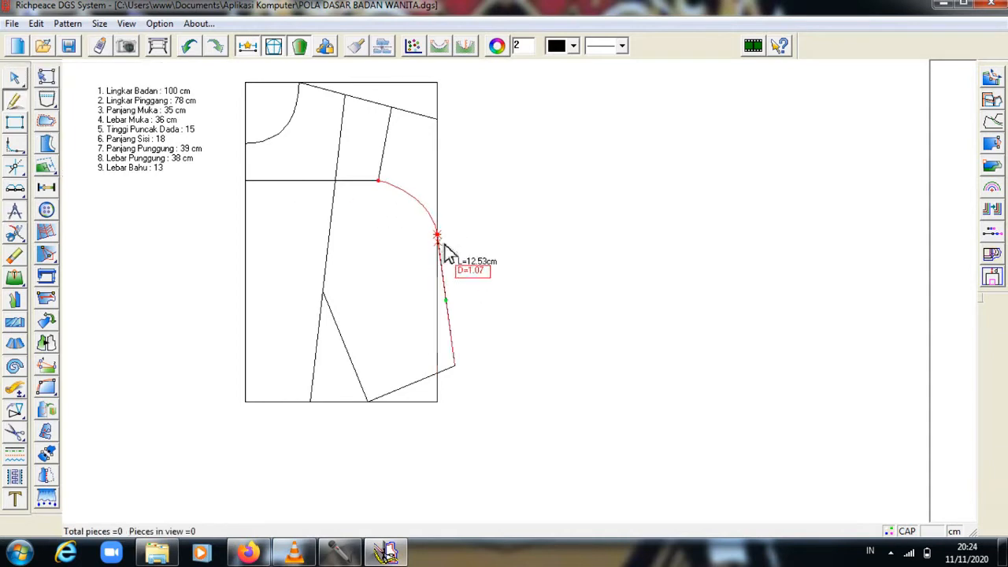
{"action": "right_click", "coordinate": [442, 233]}
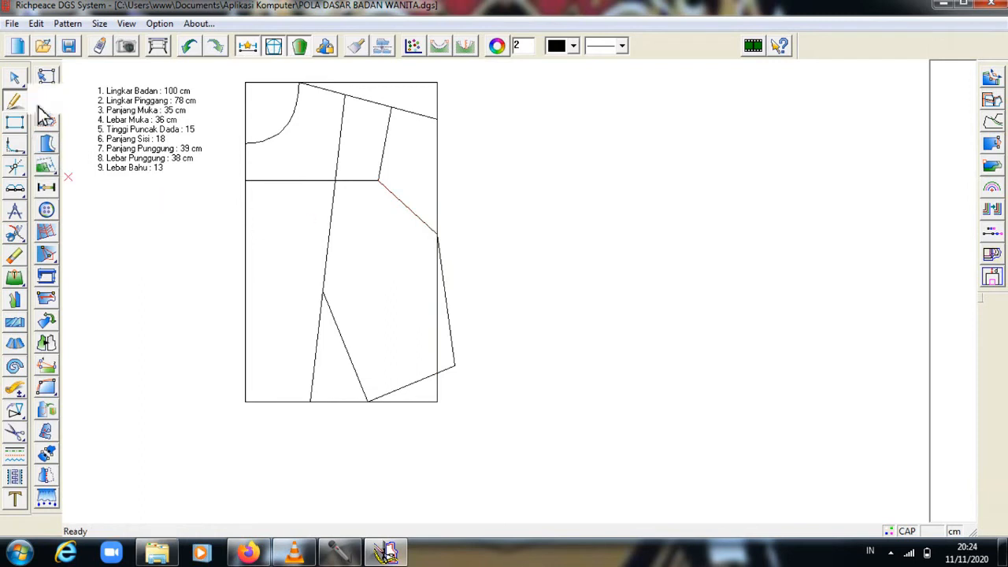
Add a bend point to the guide line and pull it inward into a curved armhole.
{"action": "left_click", "coordinate": [21, 81]}
{"action": "left_click", "coordinate": [21, 81]}
{"action": "left_click", "coordinate": [416, 217]}
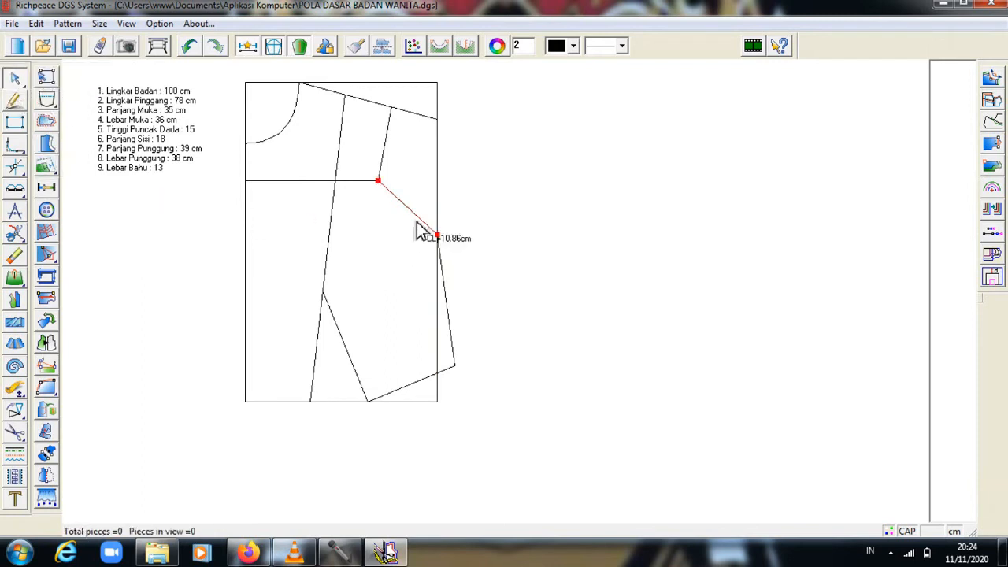
{"action": "left_click", "coordinate": [416, 215]}
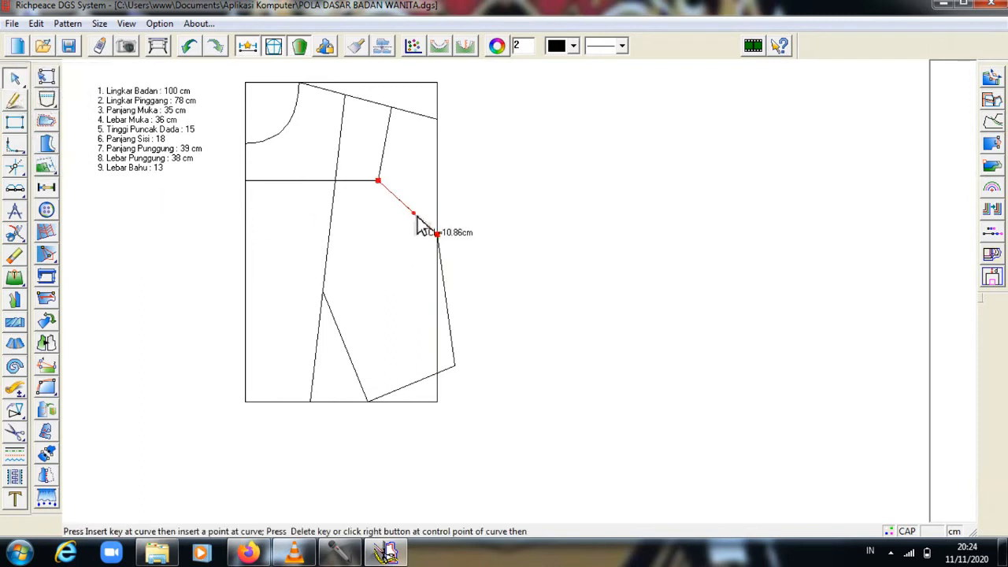
{"action": "left_click", "coordinate": [416, 216]}
{"action": "left_click", "coordinate": [415, 215]}
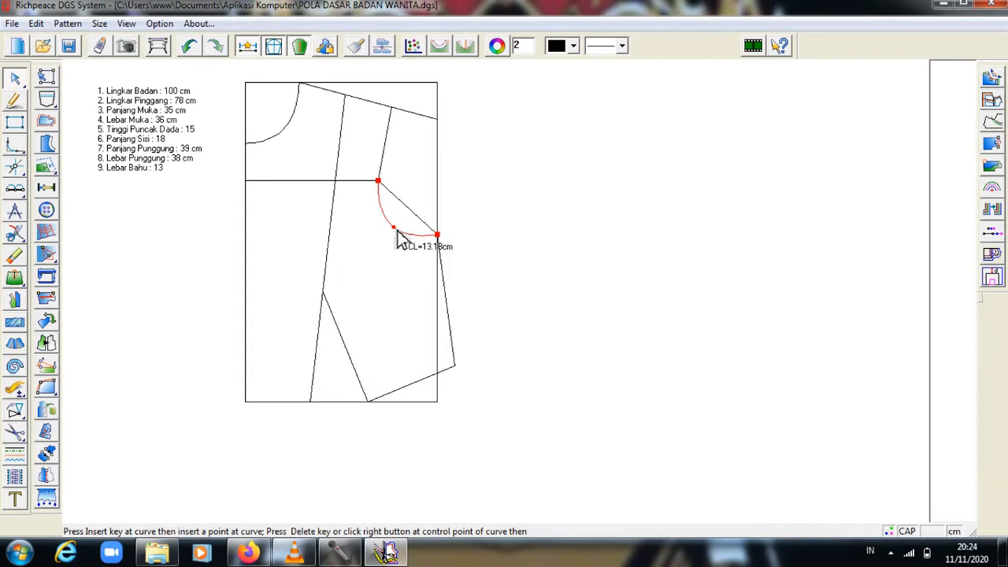
{"action": "right_click", "coordinate": [398, 240]}
Refine the armhole curve by deleting its extra middle control point.
{"action": "left_click", "coordinate": [463, 199]}
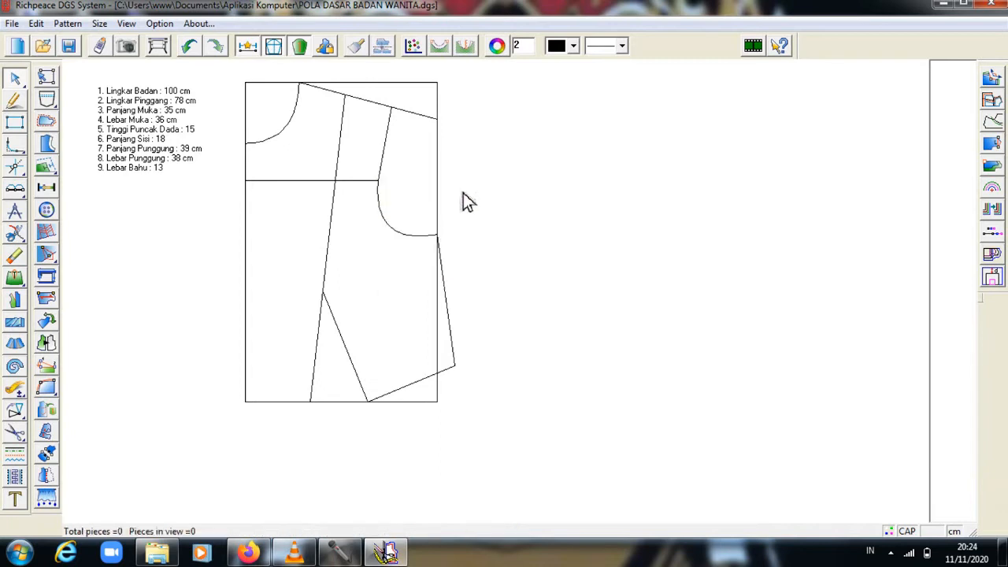
{"action": "left_click", "coordinate": [398, 236]}
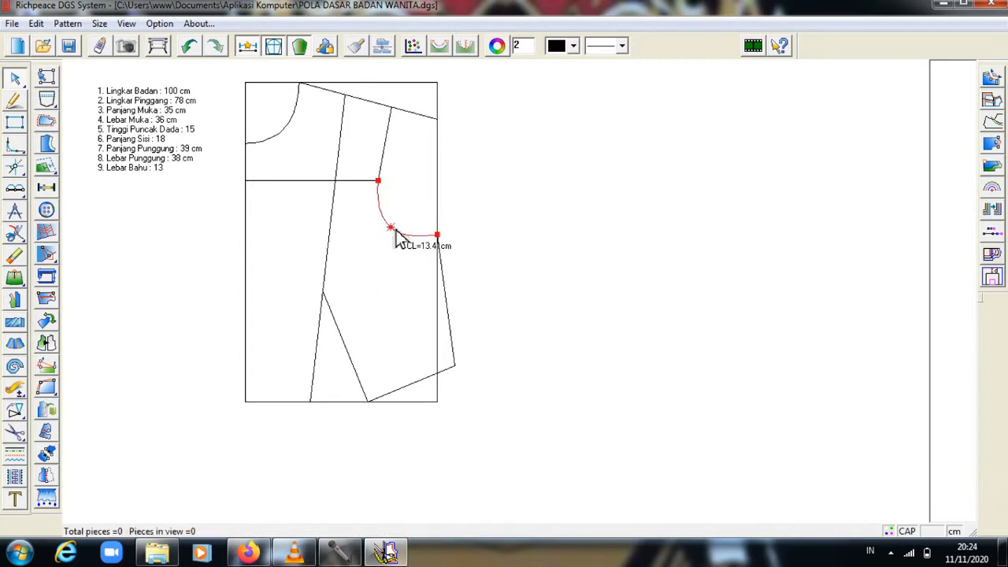
{"action": "left_click", "coordinate": [396, 228]}
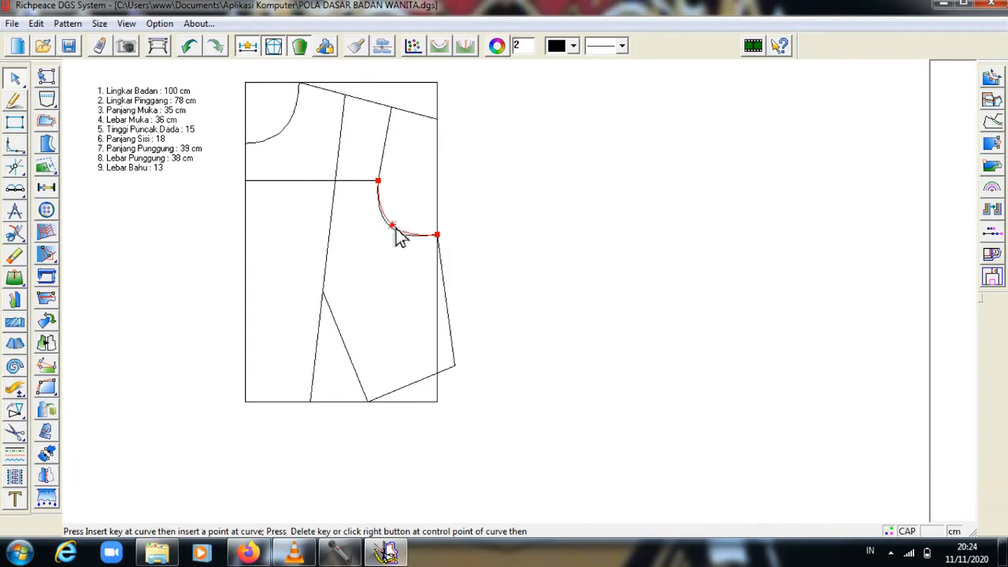
{"action": "key", "text": "Delete"}
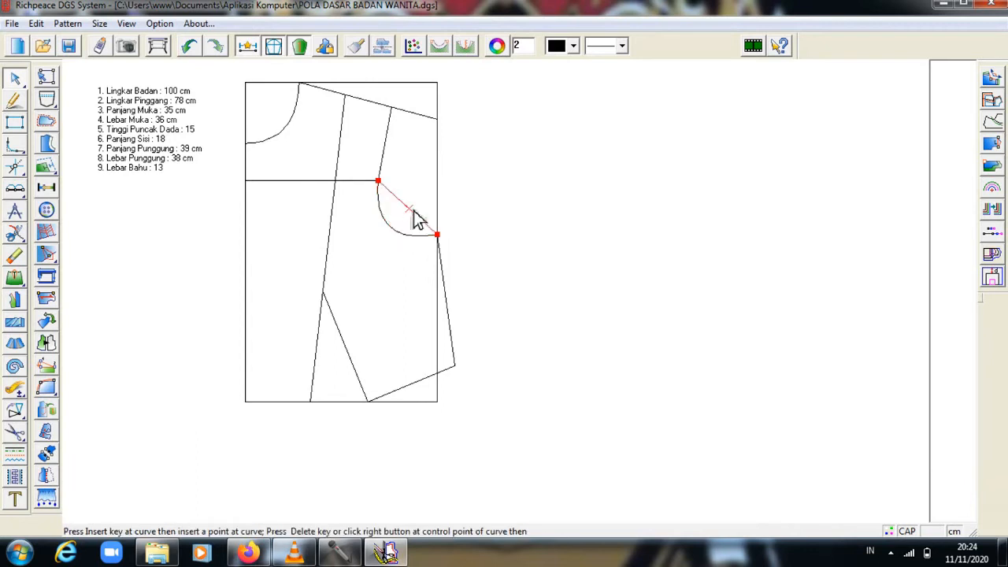
{"action": "right_click", "coordinate": [418, 218]}
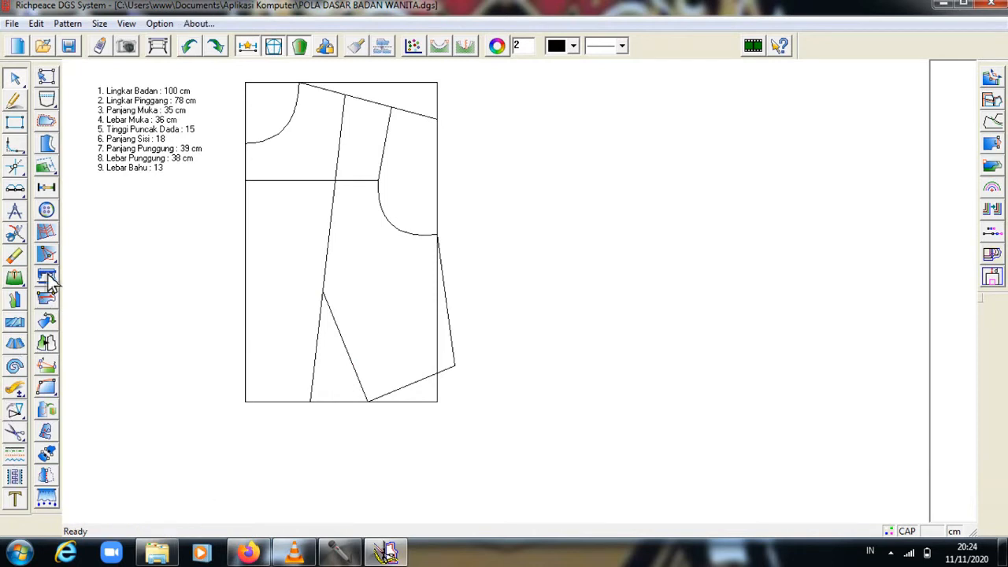
Split the shoulder line, then split the dividing line and the hem line at the dart point.
{"action": "left_click", "coordinate": [17, 236]}
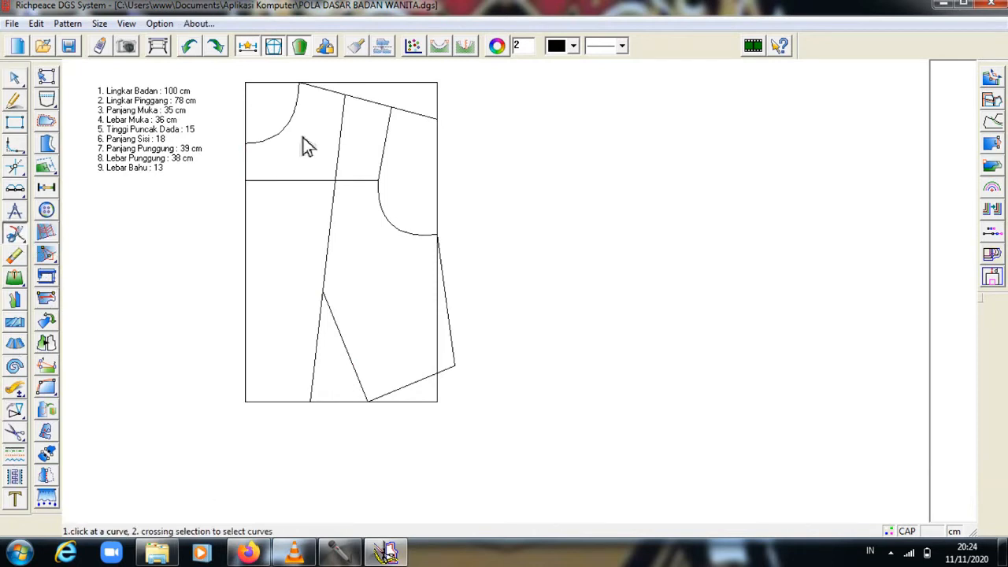
{"action": "left_click", "coordinate": [397, 118]}
{"action": "right_click", "coordinate": [396, 114]}
{"action": "left_click", "coordinate": [324, 294]}
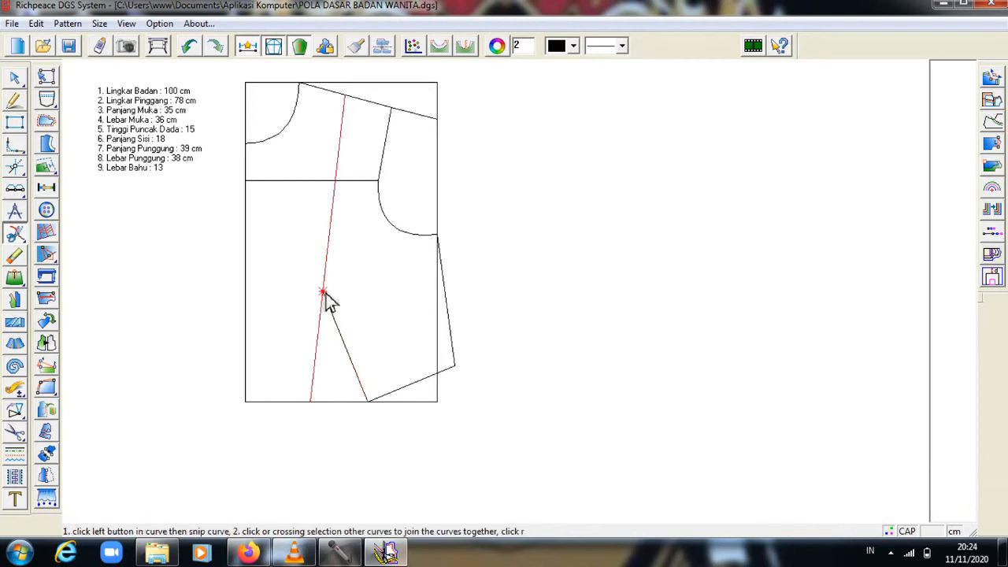
{"action": "right_click", "coordinate": [324, 294]}
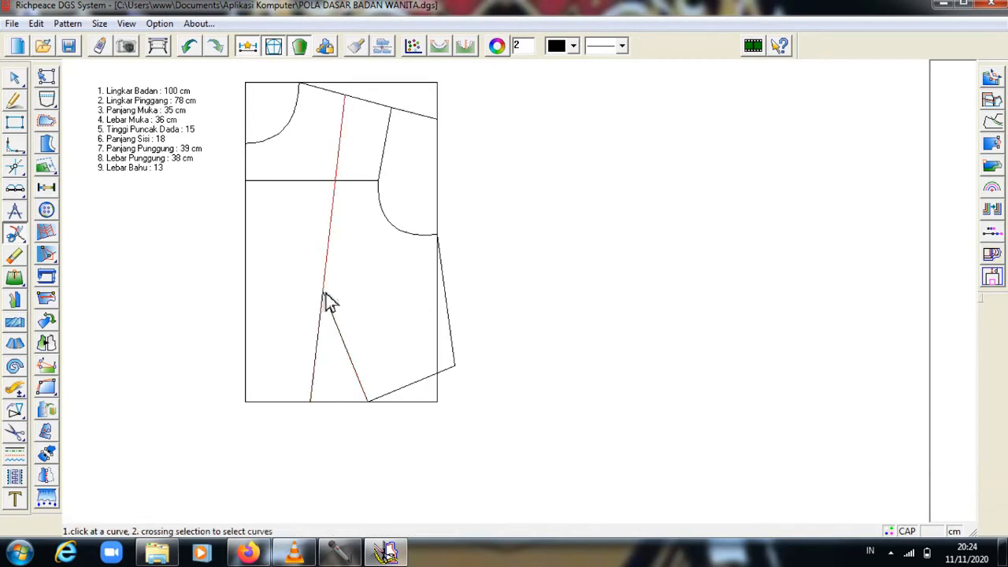
{"action": "left_click", "coordinate": [314, 407]}
{"action": "right_click", "coordinate": [314, 407]}
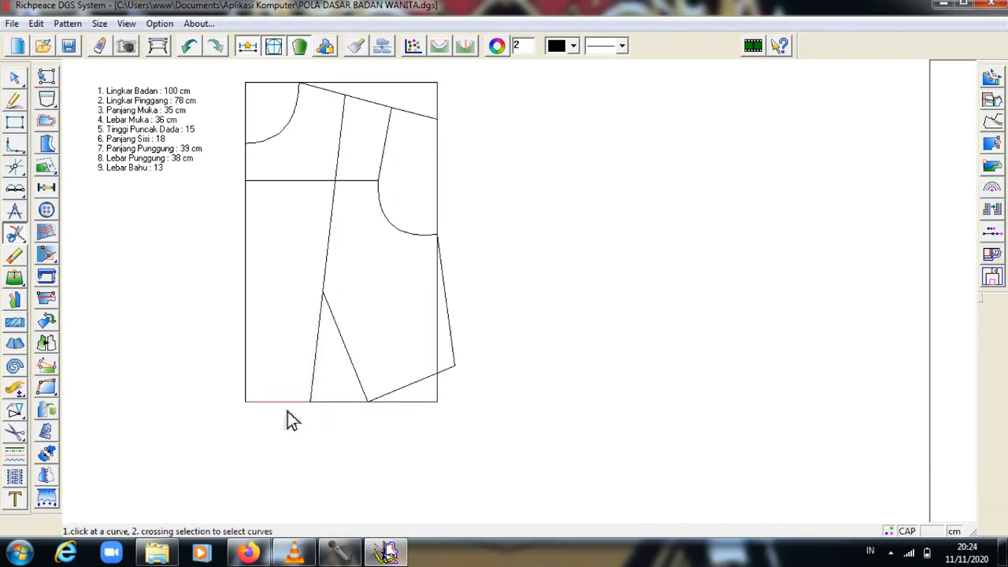
Cut the front bodice piece from its neck, shoulder, armhole, side seam, hem and dart lines.
{"action": "left_click", "coordinate": [17, 411]}
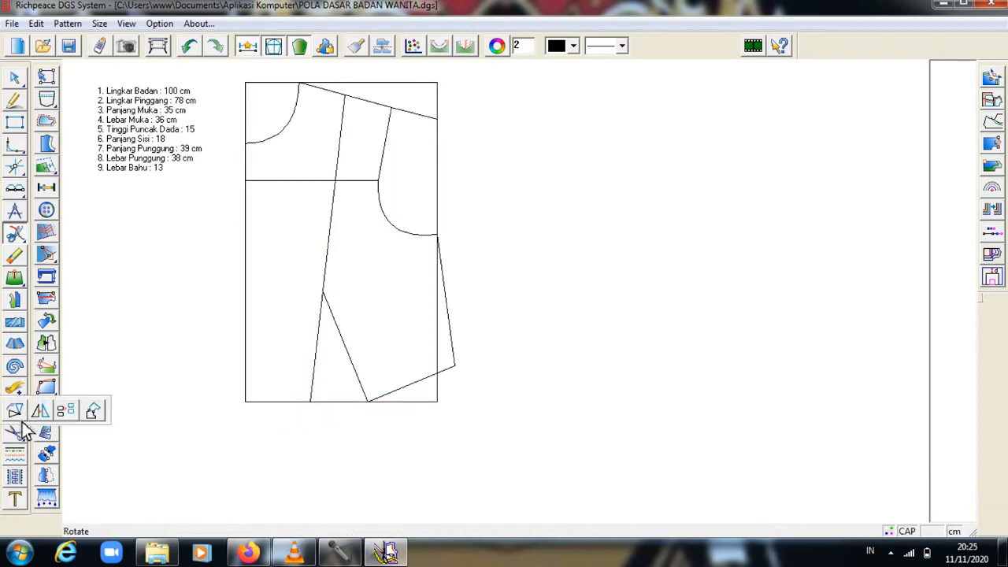
{"action": "left_click", "coordinate": [16, 434]}
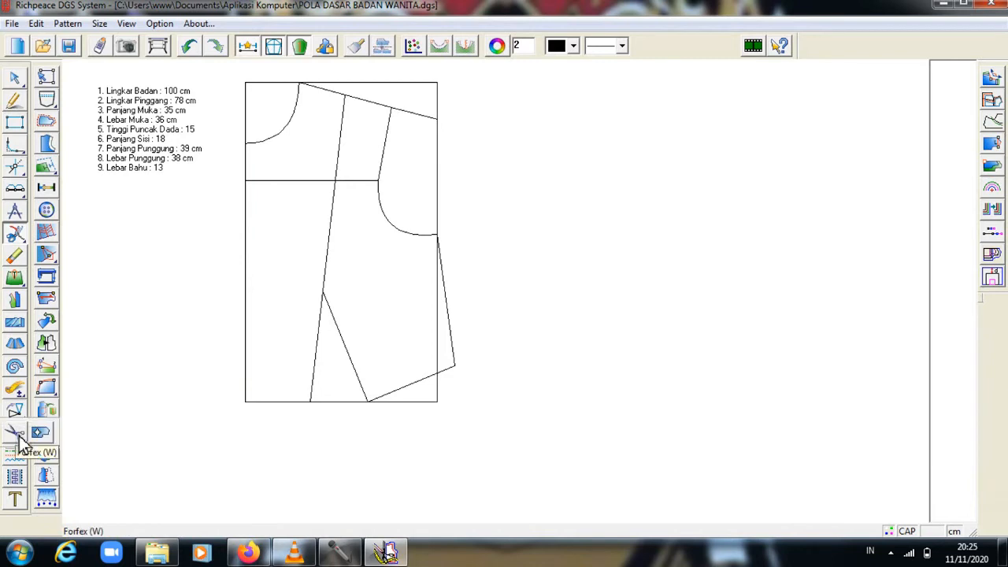
{"action": "left_click", "coordinate": [19, 438]}
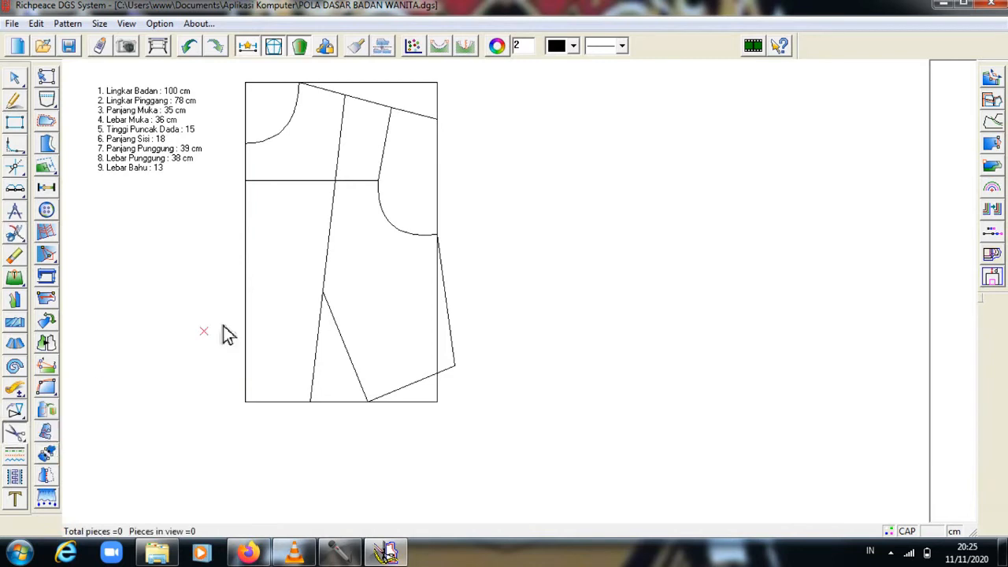
{"action": "left_click", "coordinate": [275, 143]}
{"action": "left_click", "coordinate": [337, 96]}
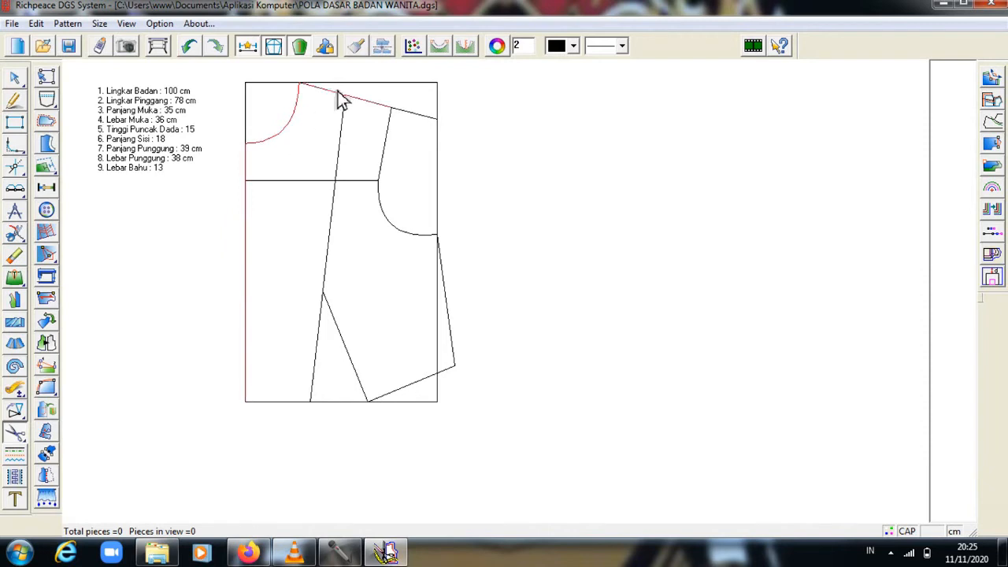
{"action": "left_click", "coordinate": [386, 166]}
{"action": "left_click", "coordinate": [386, 222]}
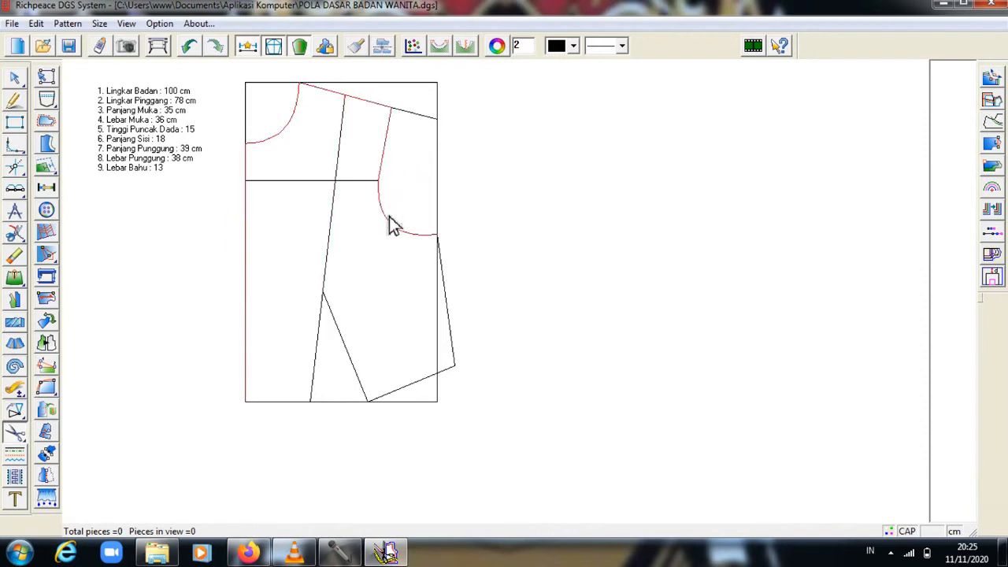
{"action": "left_click", "coordinate": [445, 290]}
{"action": "left_click", "coordinate": [426, 381]}
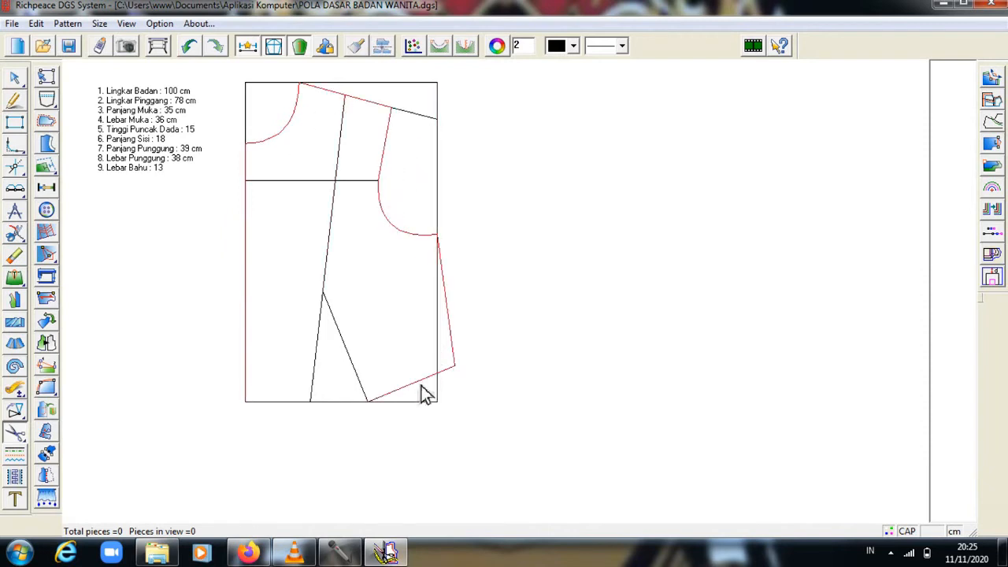
{"action": "left_click", "coordinate": [352, 367]}
{"action": "left_click", "coordinate": [318, 360]}
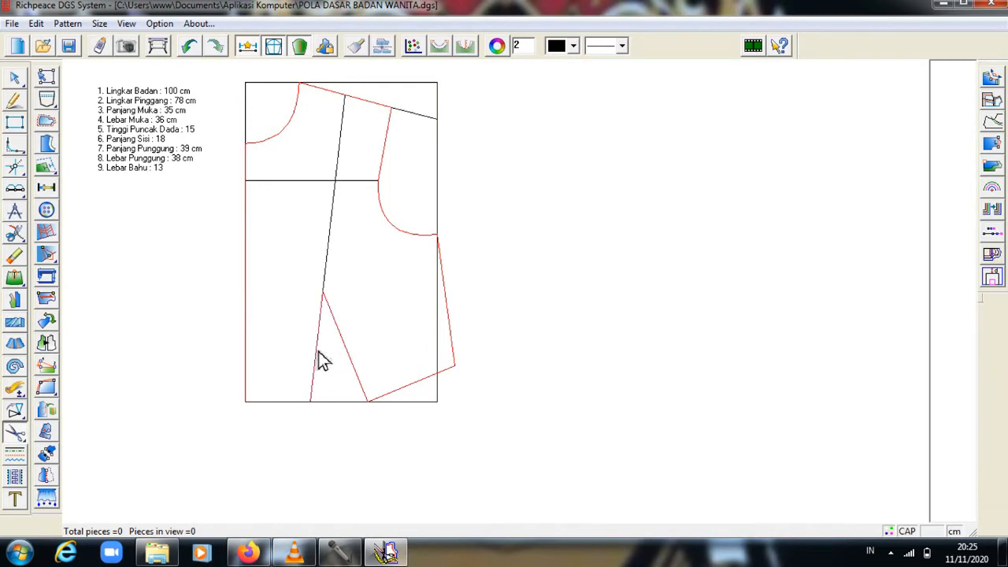
{"action": "left_click", "coordinate": [298, 402]}
{"action": "right_click", "coordinate": [299, 403]}
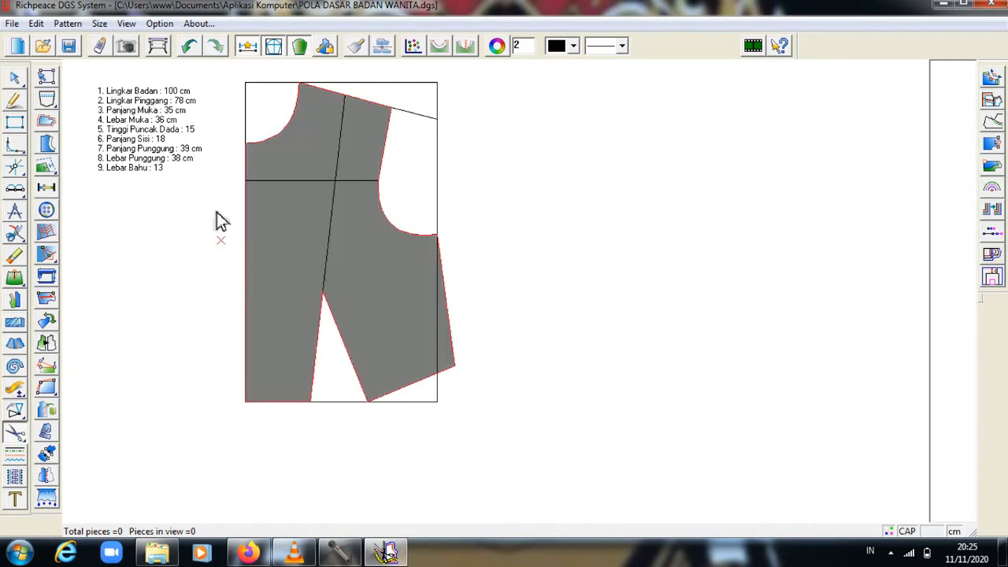
{"action": "right_click", "coordinate": [193, 263]}
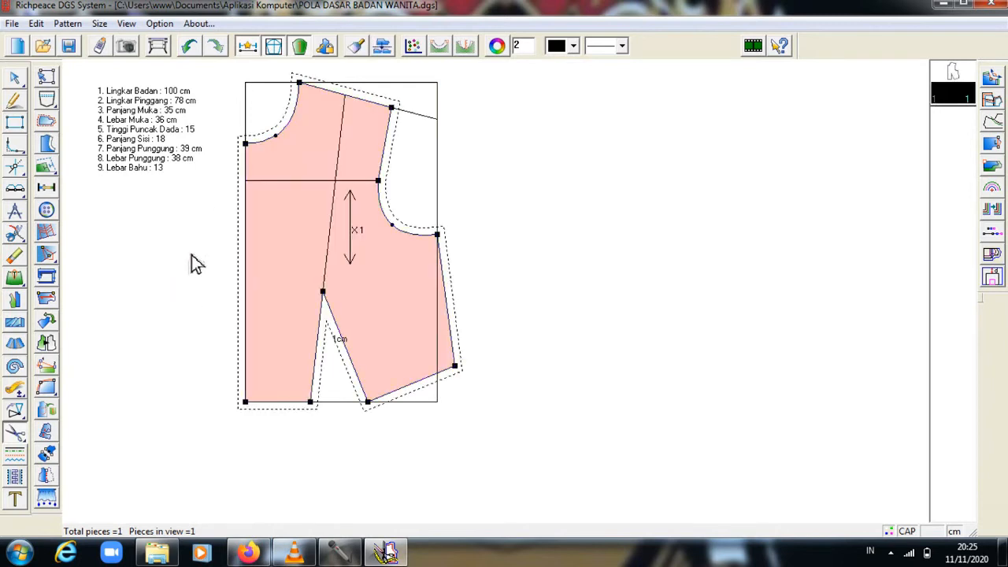
Move the pink front bodice piece to the right of the draft.
{"action": "right_click", "coordinate": [193, 263]}
{"action": "left_click", "coordinate": [261, 288]}
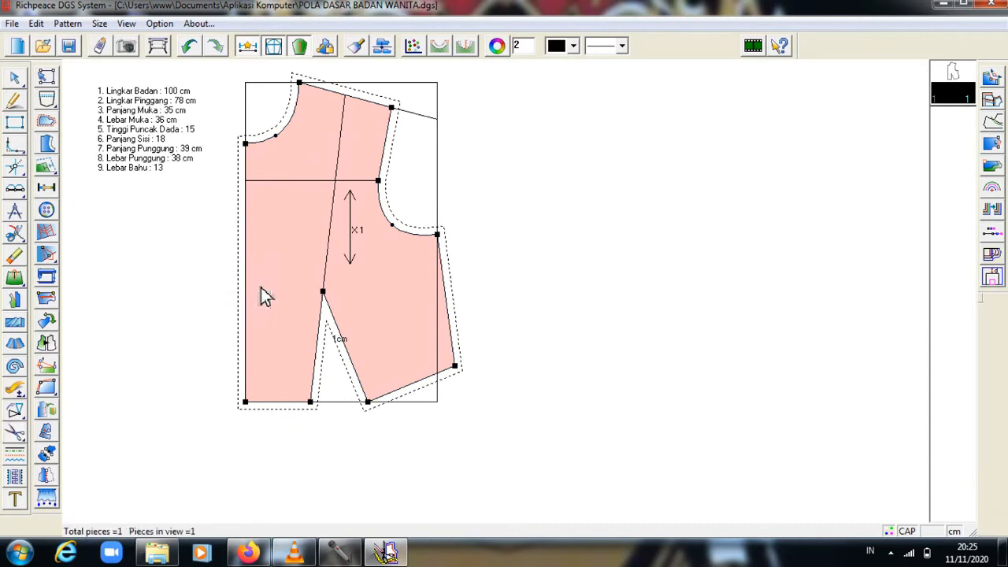
{"action": "left_click_drag", "start_coordinate": [274, 271], "coordinate": [502, 268]}
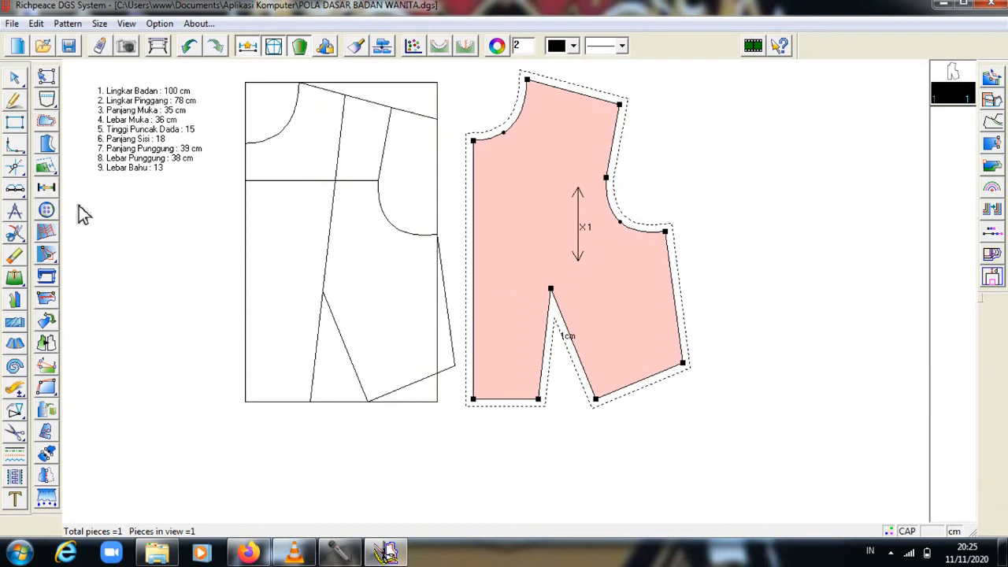
Set the front piece's seam allowance to 0.
{"action": "left_click", "coordinate": [48, 122]}
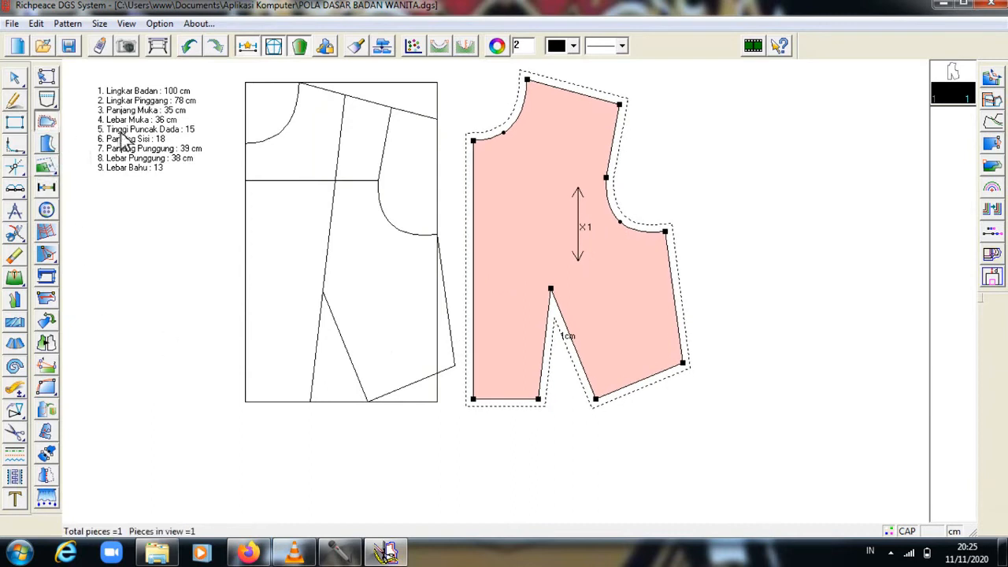
{"action": "left_click", "coordinate": [508, 136]}
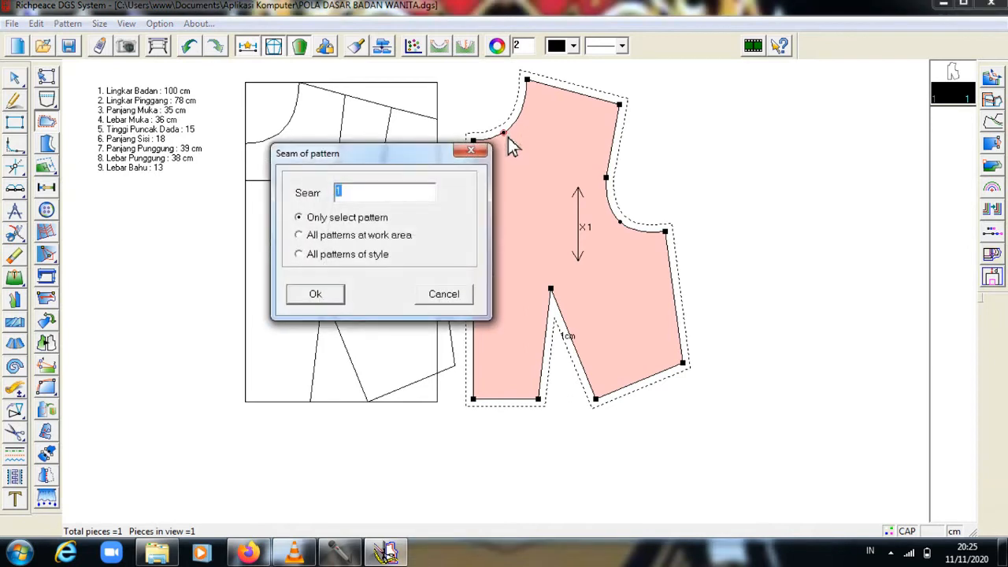
{"action": "type", "text": "0"}
{"action": "key", "text": "Return"}
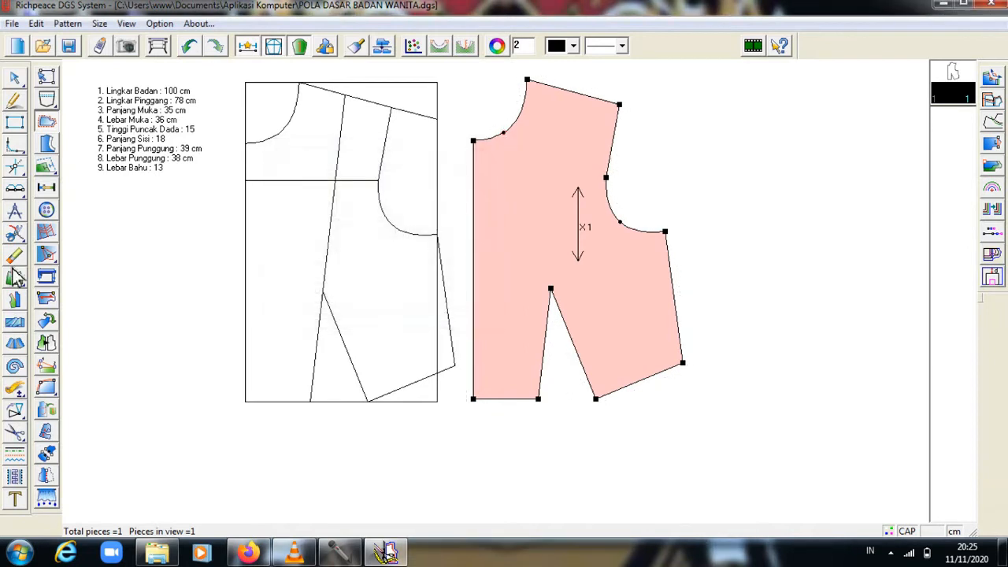
Place a grainline on the piece's left side and lengthen it to nearly full height.
{"action": "left_click", "coordinate": [46, 299]}
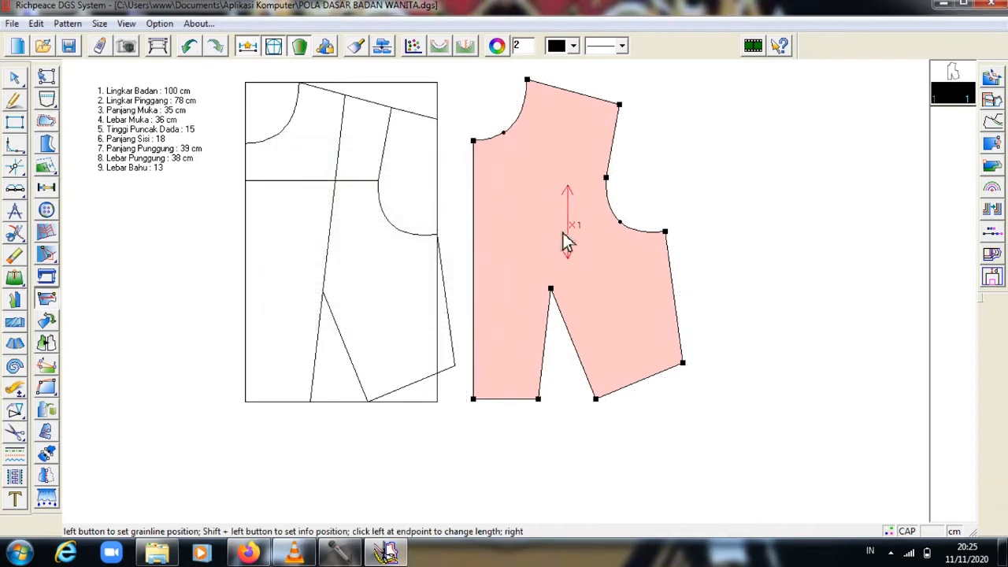
{"action": "left_click", "coordinate": [497, 204]}
{"action": "left_click", "coordinate": [497, 204]}
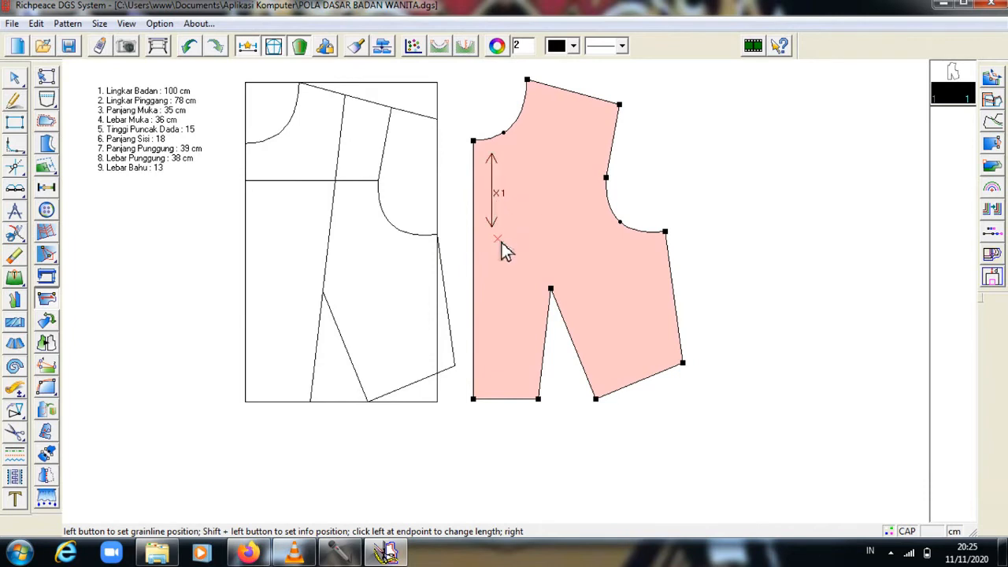
{"action": "left_click", "coordinate": [529, 396]}
{"action": "right_click", "coordinate": [526, 314]}
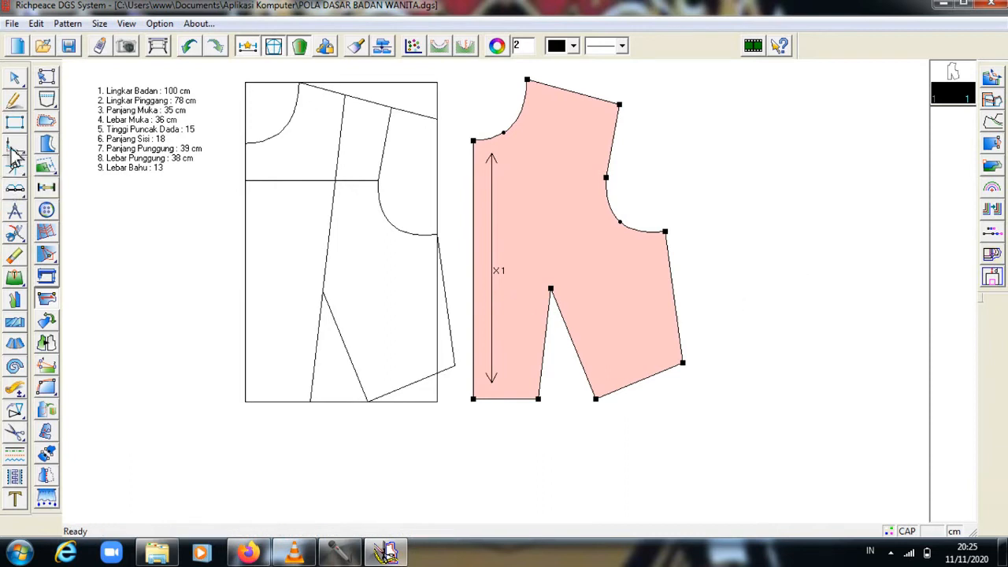
Zoom out, scroll to empty canvas, and start a horizontal line right of the front piece.
{"action": "left_click", "coordinate": [19, 103]}
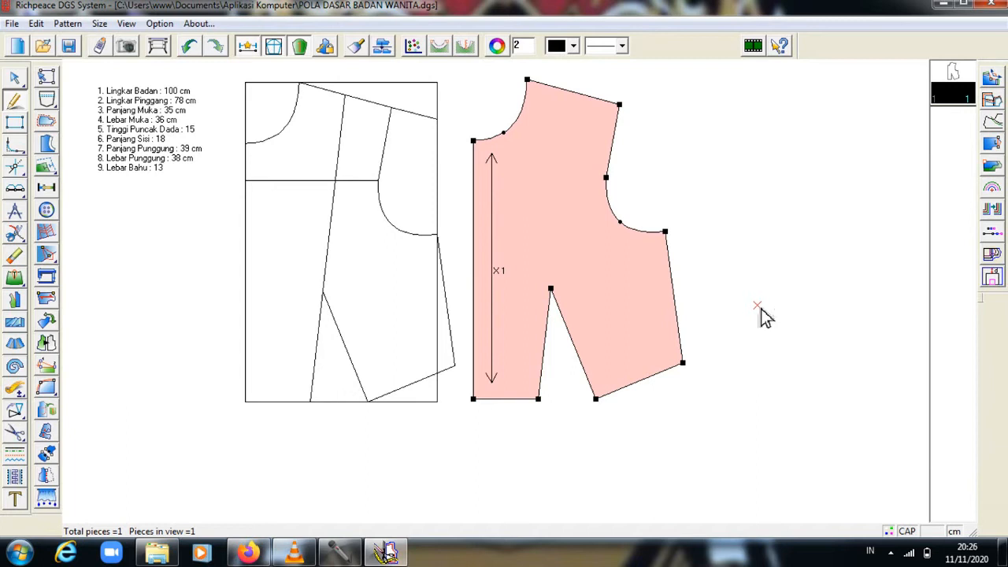
{"action": "key", "text": "minus"}
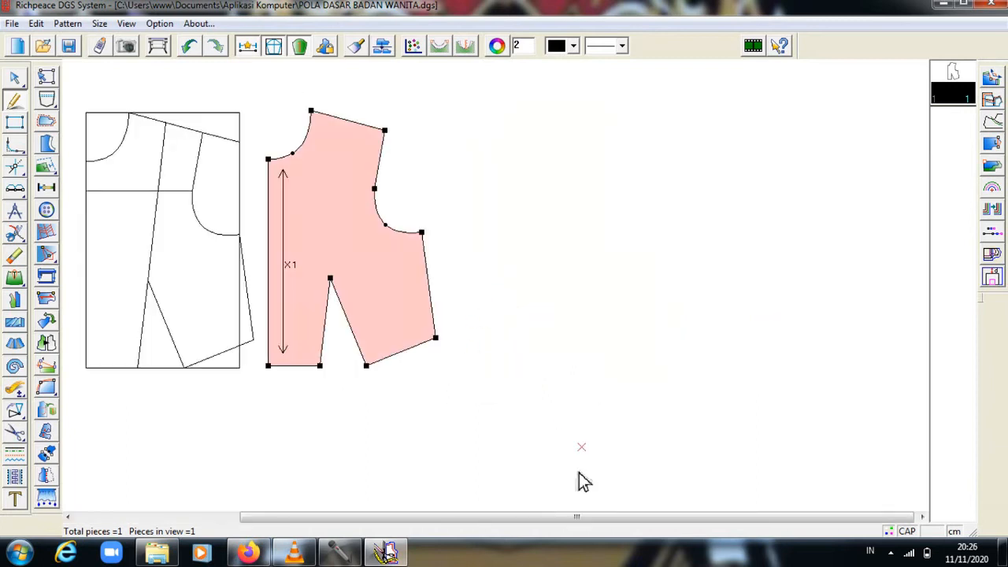
{"action": "left_click_drag", "start_coordinate": [564, 518], "coordinate": [411, 529]}
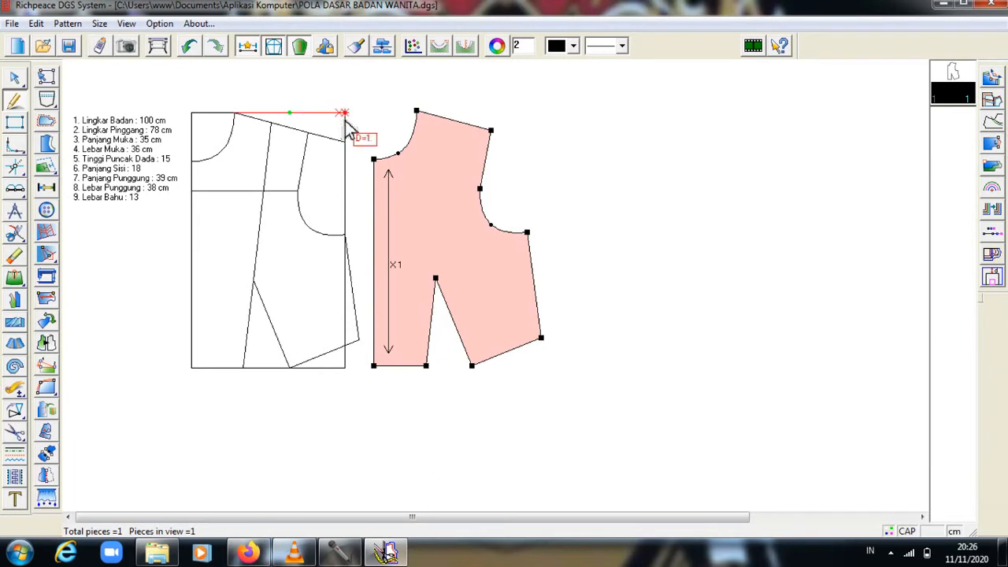
{"action": "left_click", "coordinate": [621, 115]}
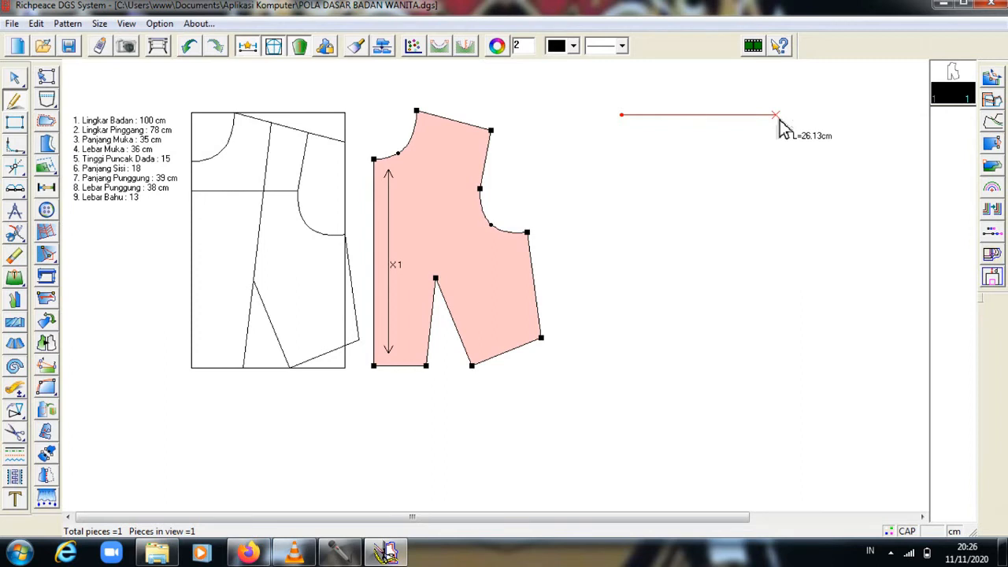
Draw the back bodice rectangle with edges of 24, 39 and 24 cm, closed at its starting corner.
{"action": "type", "text": "24"}
{"action": "key", "text": "Return"}
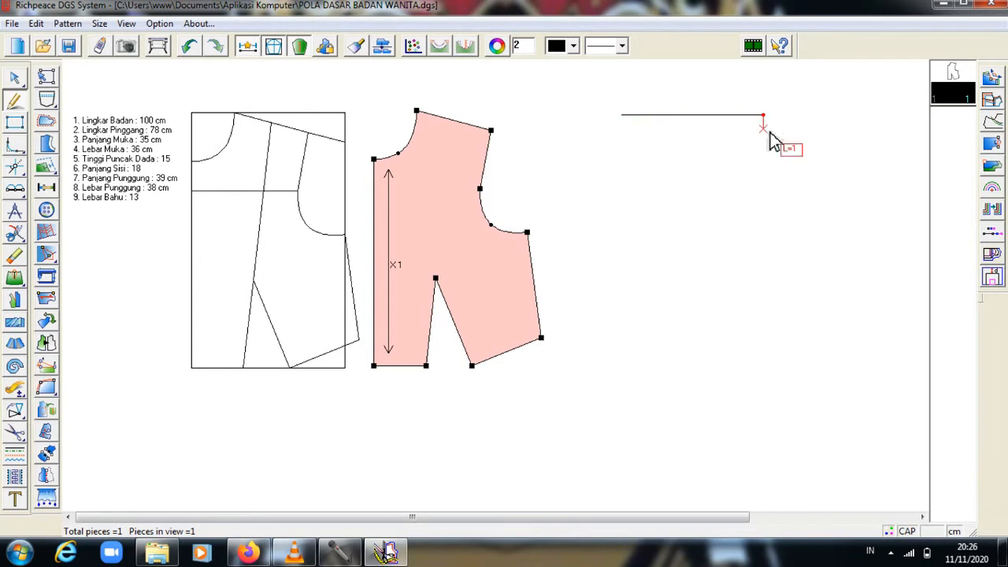
{"action": "right_click", "coordinate": [772, 139]}
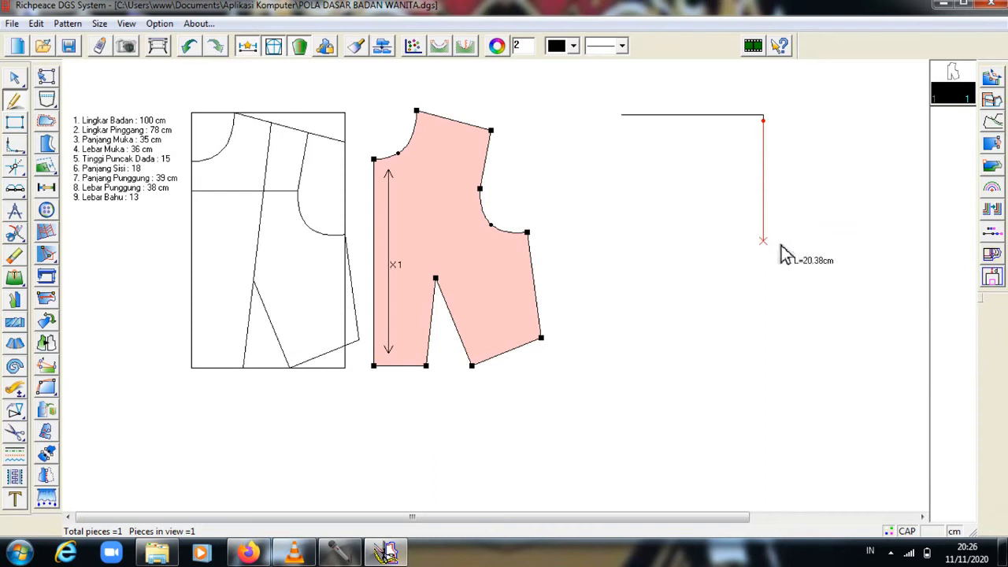
{"action": "type", "text": "39"}
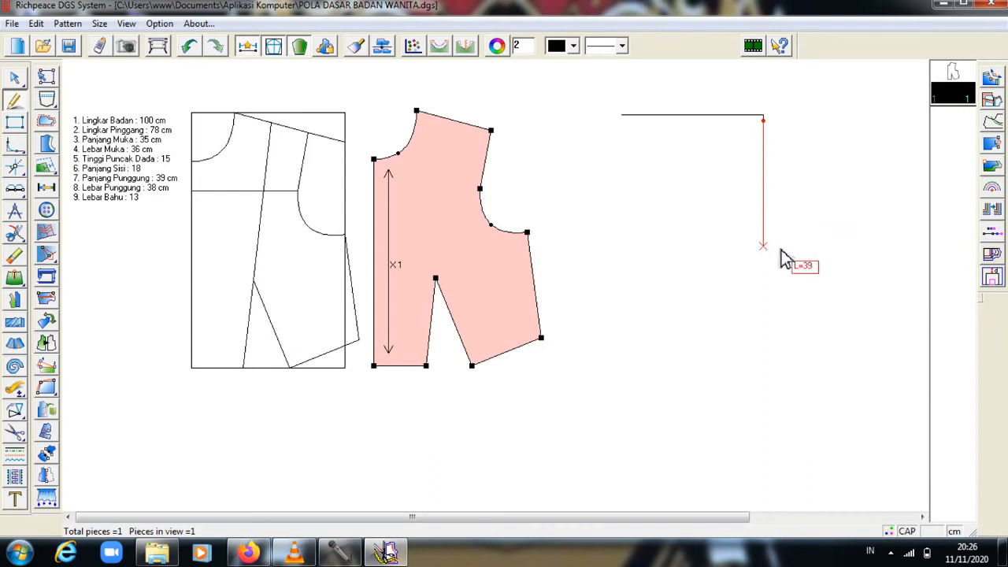
{"action": "key", "text": "Return"}
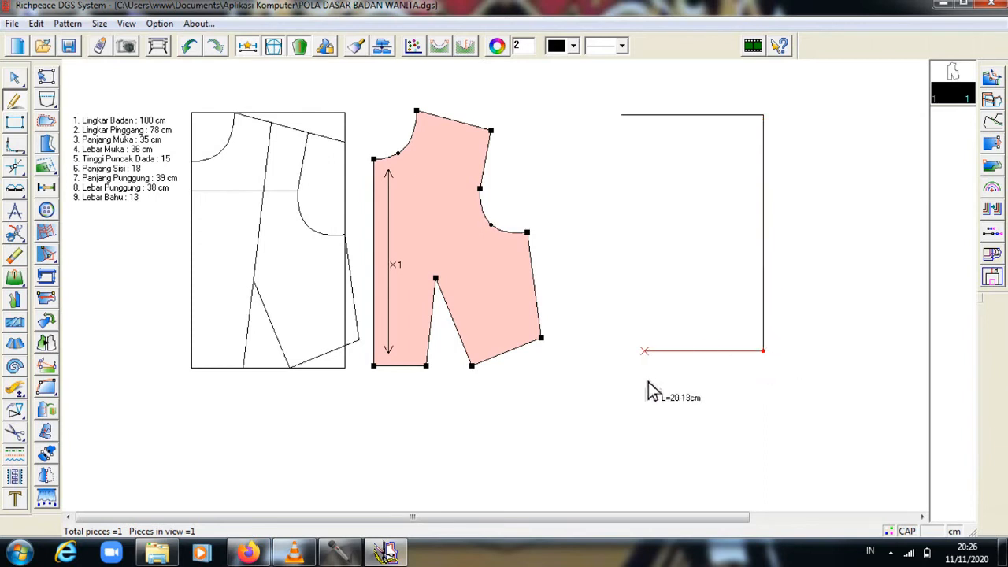
{"action": "type", "text": "24"}
{"action": "key", "text": "Return"}
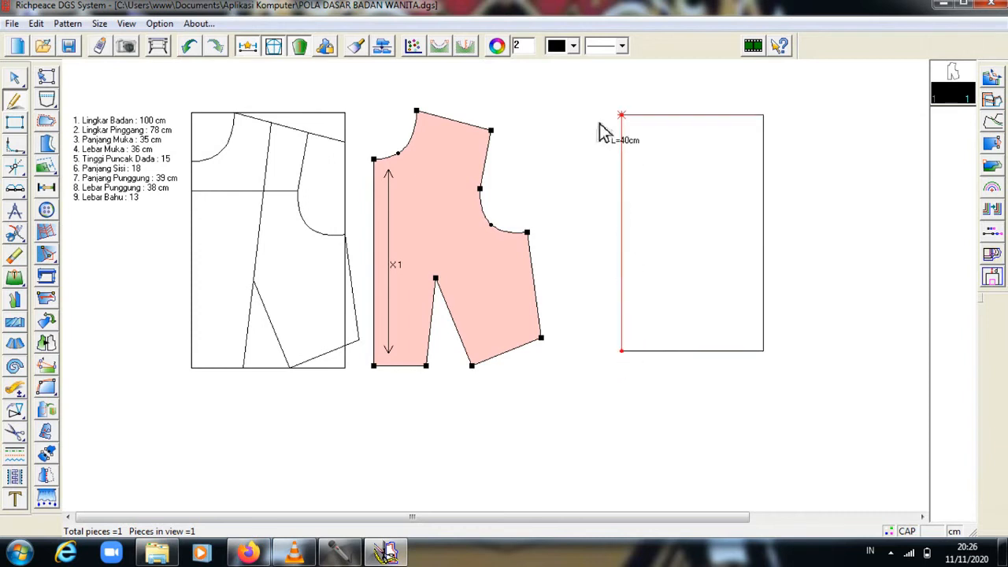
{"action": "left_click", "coordinate": [603, 126]}
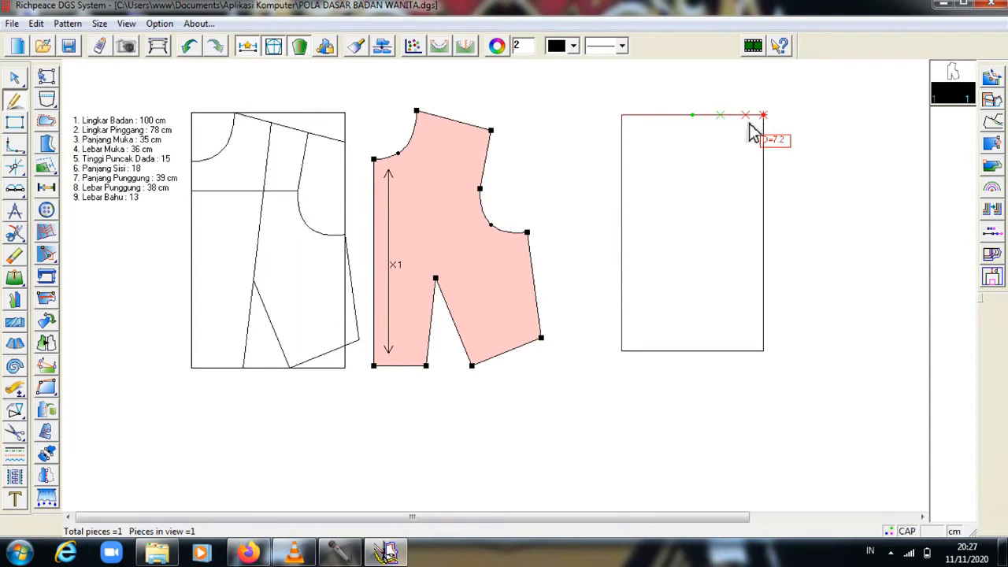
Draw a short sloped line into the top-right corner and bend it gently.
{"action": "left_click", "coordinate": [752, 132]}
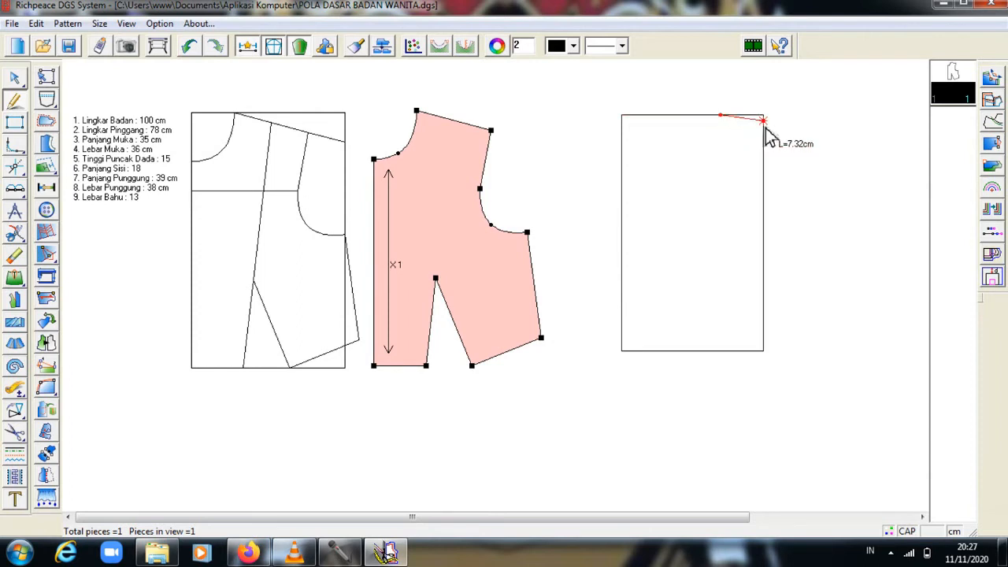
{"action": "left_click", "coordinate": [766, 126]}
{"action": "right_click", "coordinate": [766, 126]}
{"action": "left_click", "coordinate": [15, 77]}
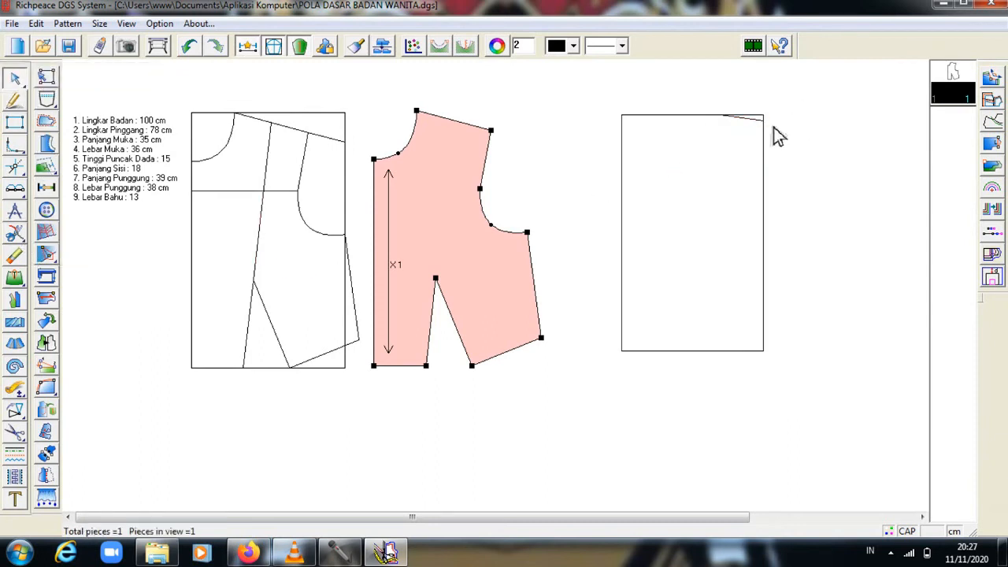
{"action": "left_click", "coordinate": [749, 125]}
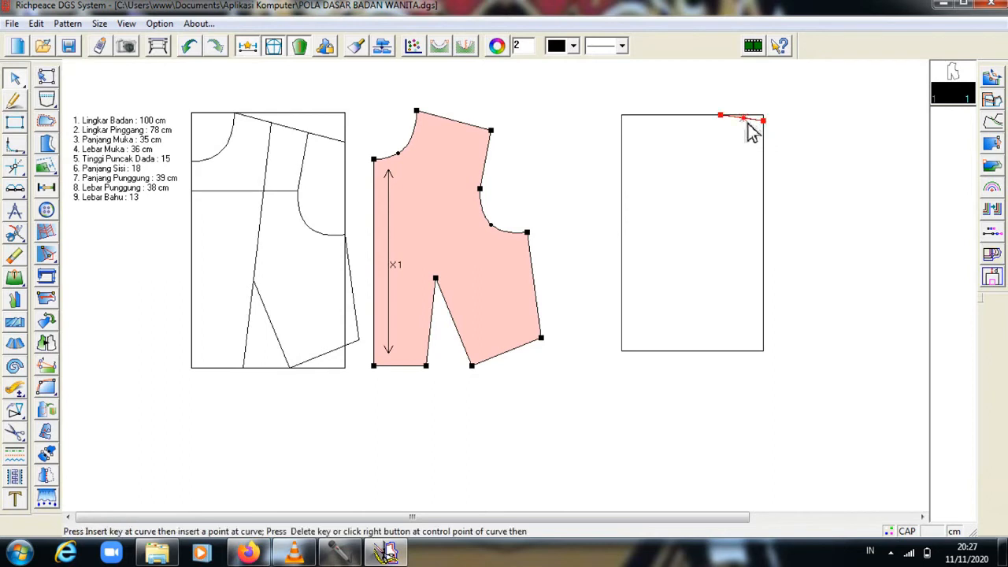
{"action": "left_click_drag", "start_coordinate": [746, 123], "coordinate": [746, 127]}
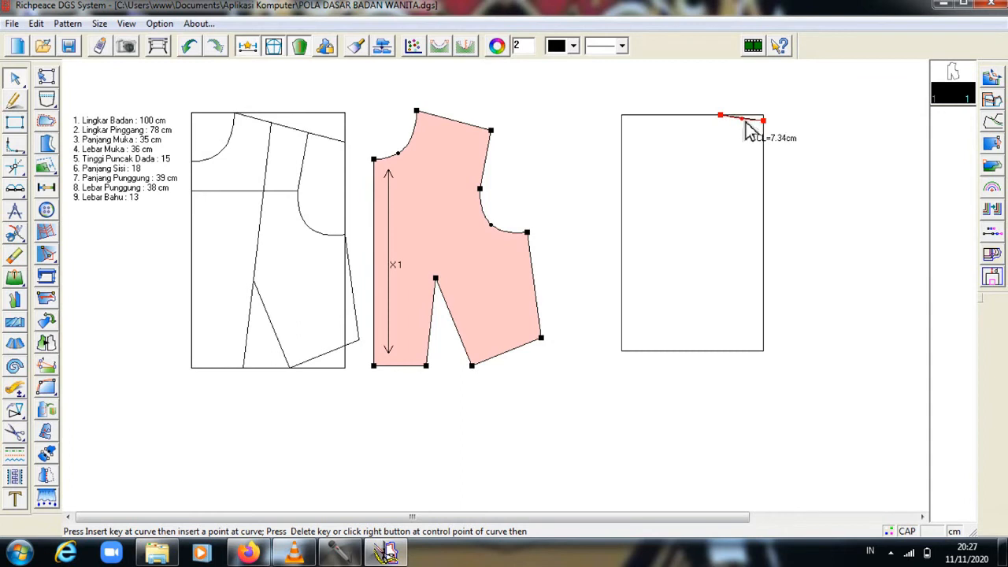
{"action": "right_click", "coordinate": [746, 123]}
{"action": "left_click", "coordinate": [760, 96]}
Pull the top-edge curve's point to deepen the back neckline, then bow it further.
{"action": "left_click", "coordinate": [752, 118]}
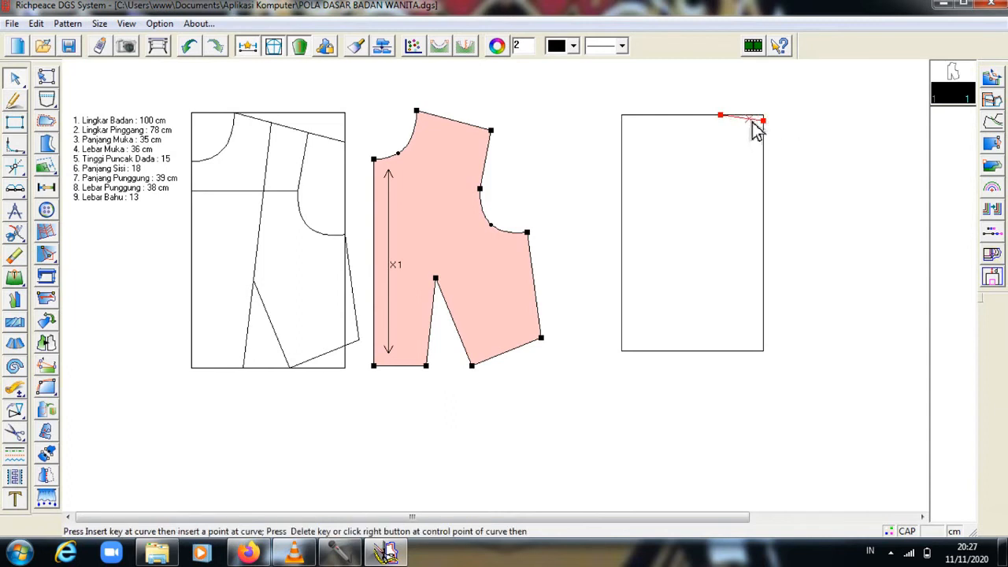
{"action": "left_click_drag", "start_coordinate": [755, 130], "coordinate": [749, 122]}
{"action": "right_click", "coordinate": [749, 121]}
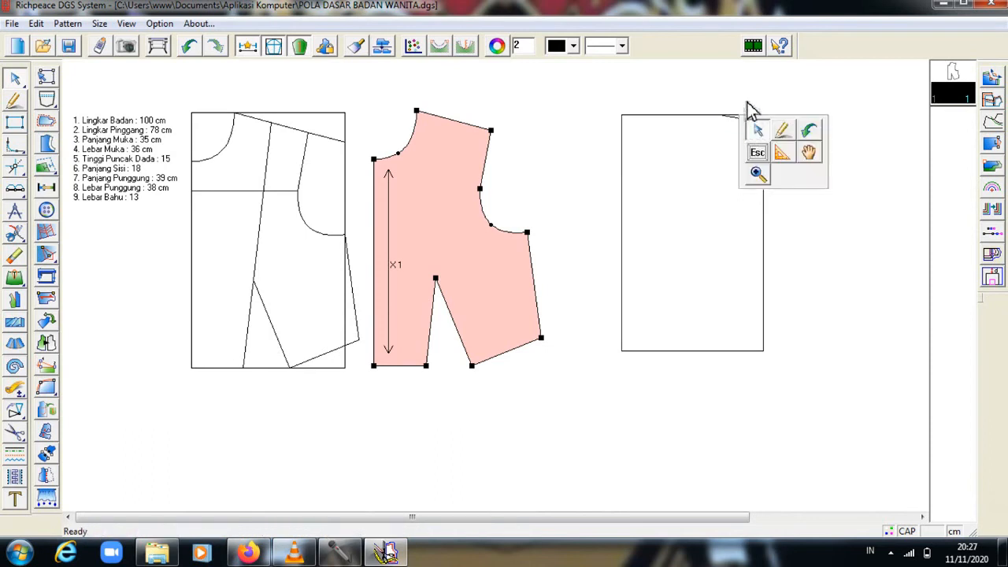
{"action": "left_click", "coordinate": [746, 103]}
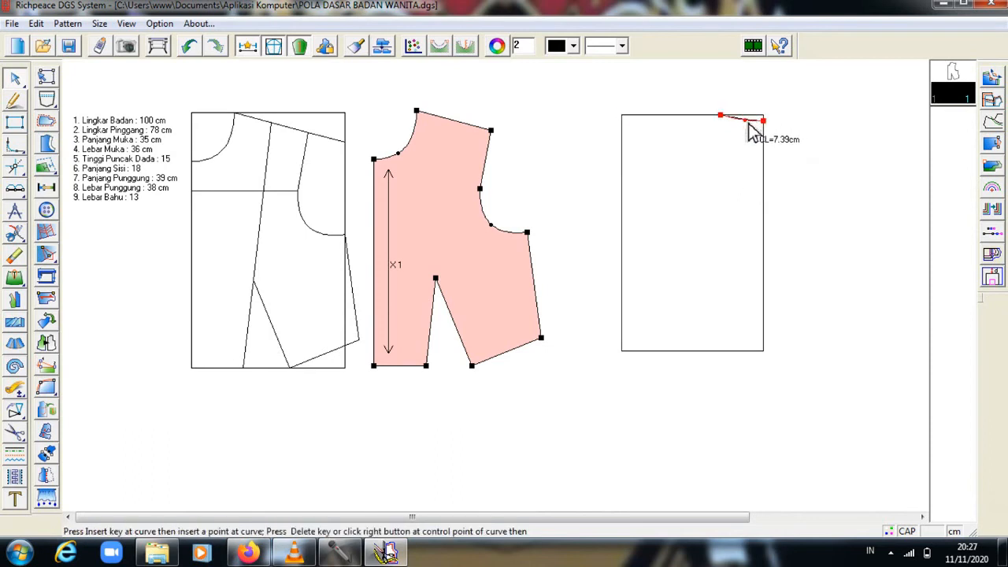
{"action": "left_click_drag", "start_coordinate": [748, 124], "coordinate": [746, 123]}
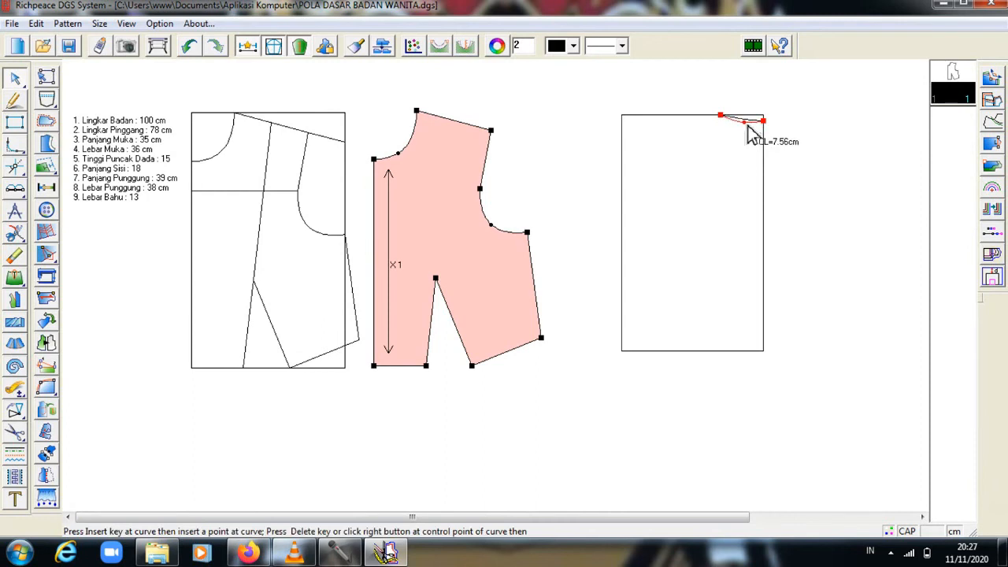
{"action": "right_click", "coordinate": [749, 134]}
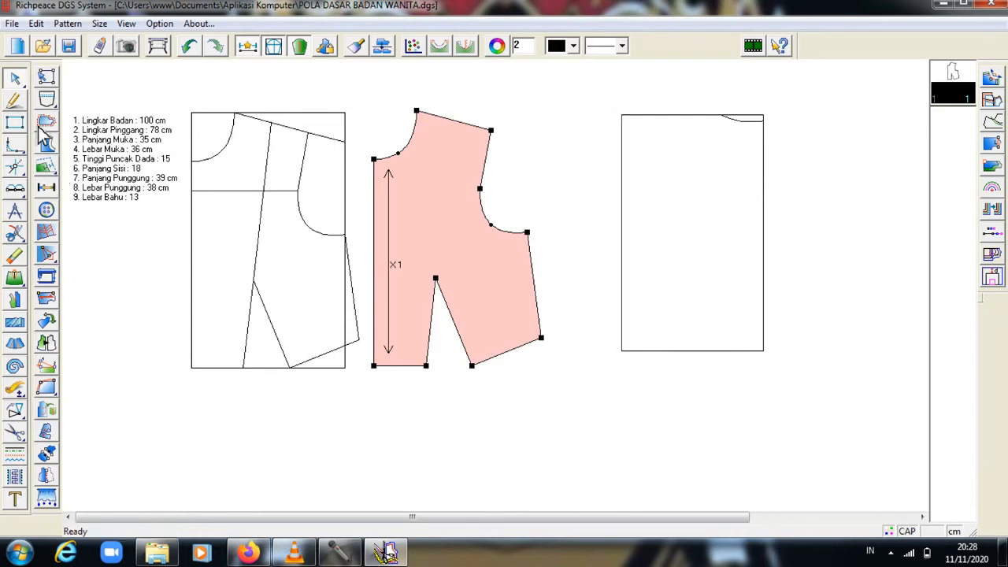
{"action": "left_click", "coordinate": [15, 101]}
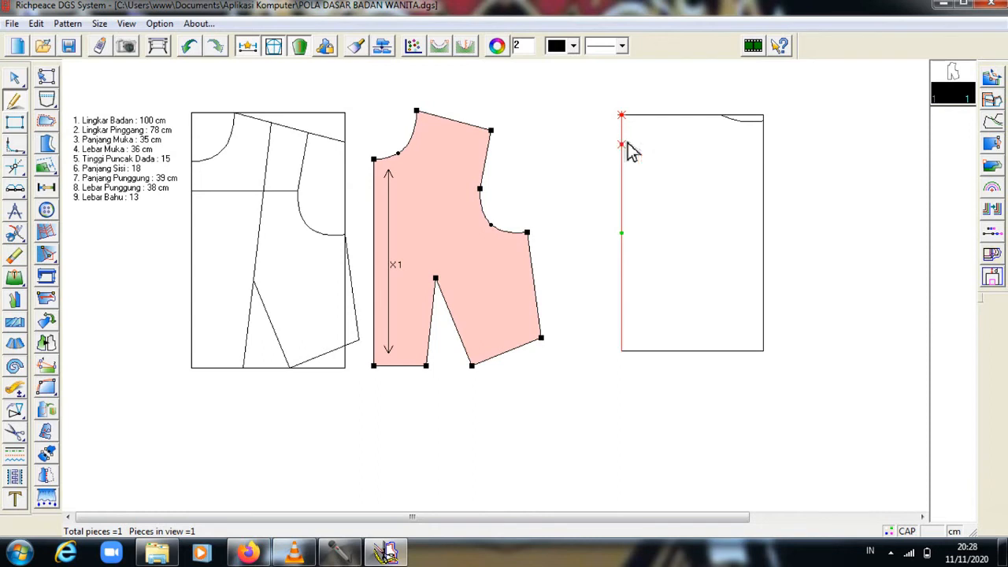
Draw the sloped shoulder line and a horizontal cross line 1 cm down the right edge.
{"action": "left_click", "coordinate": [624, 146]}
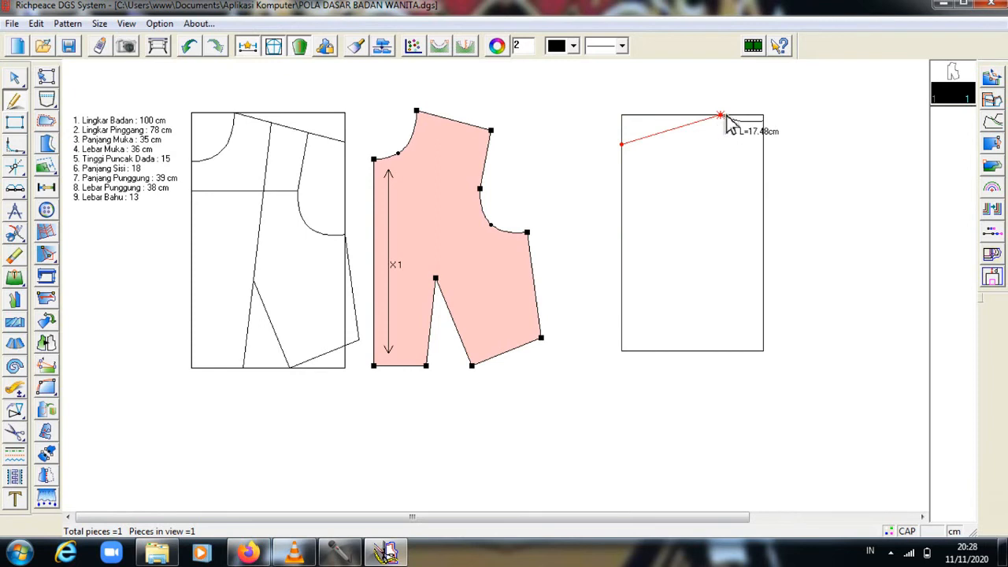
{"action": "left_click", "coordinate": [726, 118]}
{"action": "right_click", "coordinate": [727, 120]}
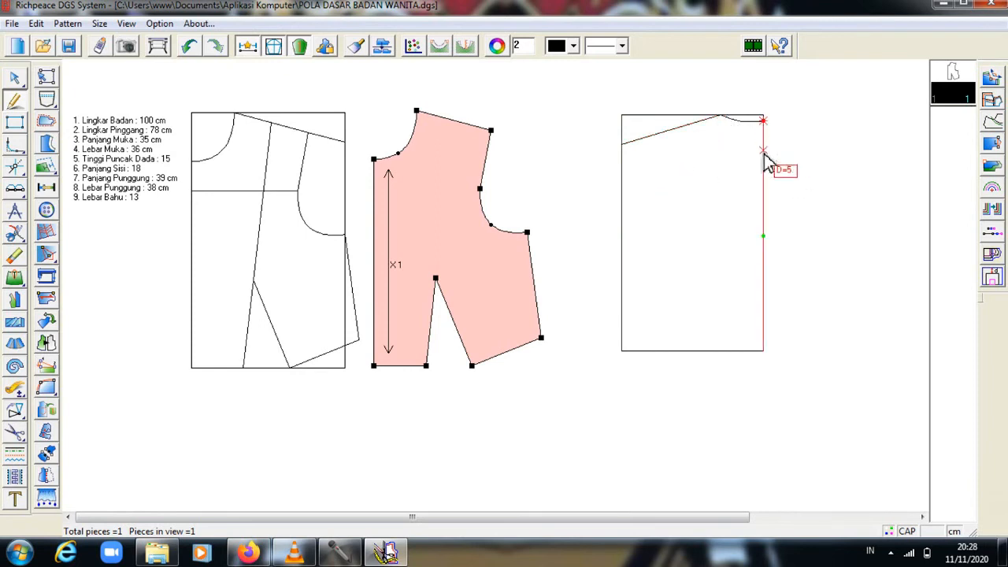
{"action": "type", "text": "10"}
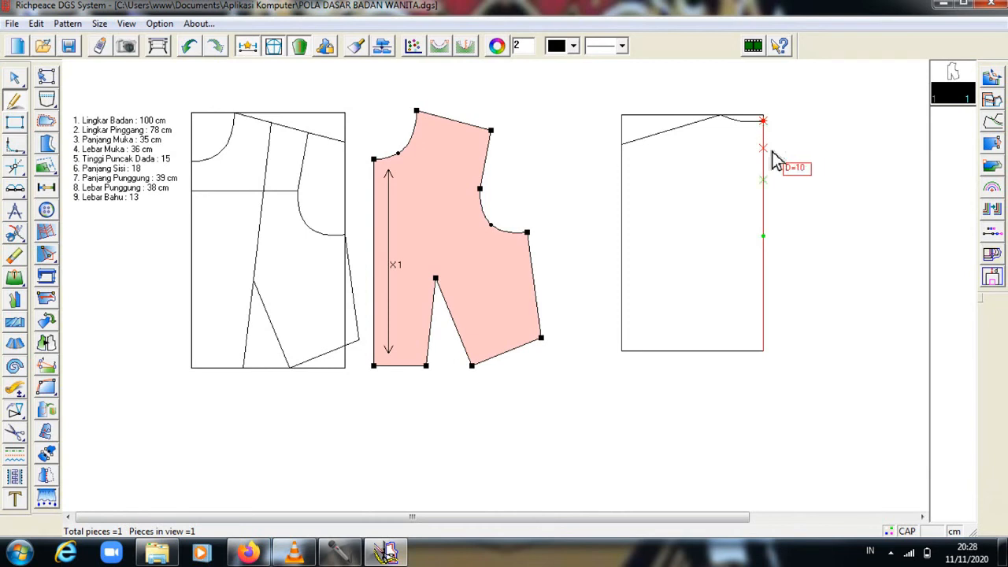
{"action": "key", "text": "Return"}
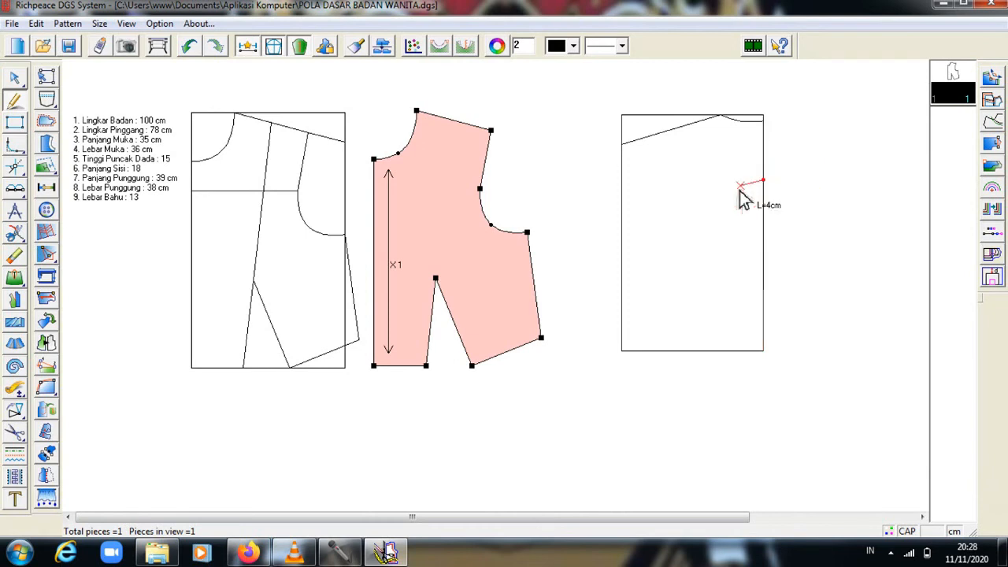
{"action": "left_click", "coordinate": [665, 183]}
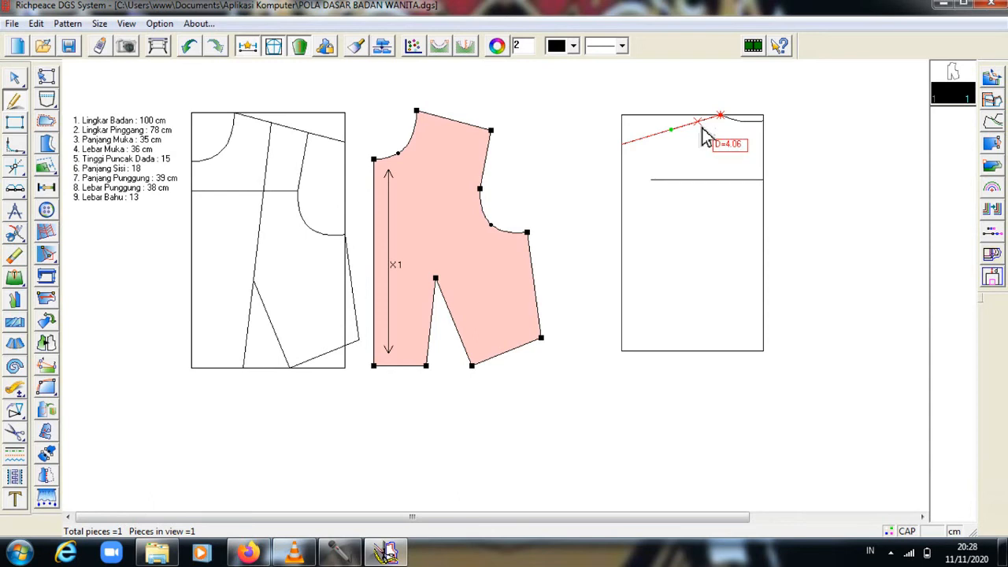
Add a short drop line 13 cm along the shoulder and start a line 7 cm along the hem.
{"action": "type", "text": "13"}
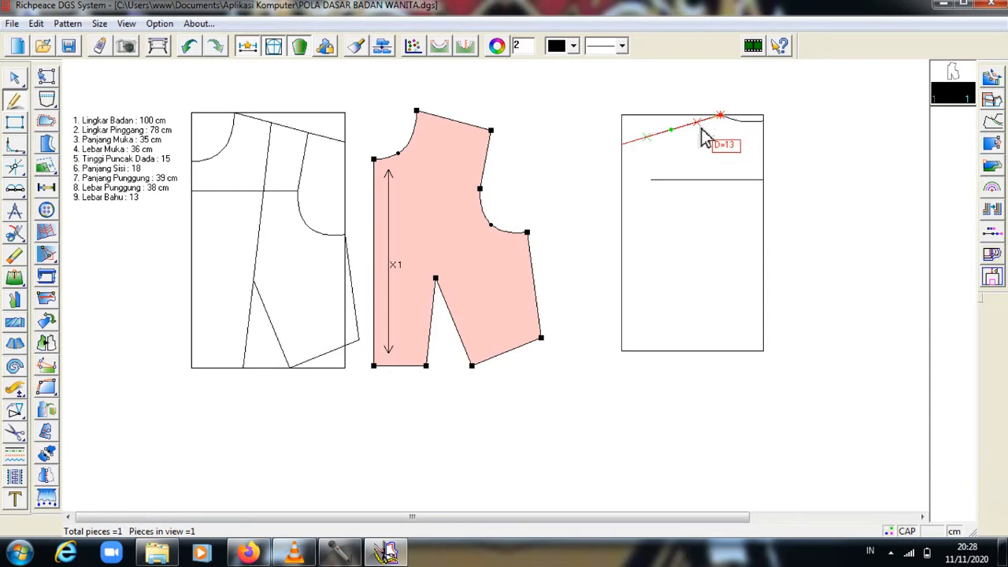
{"action": "key", "text": "Return"}
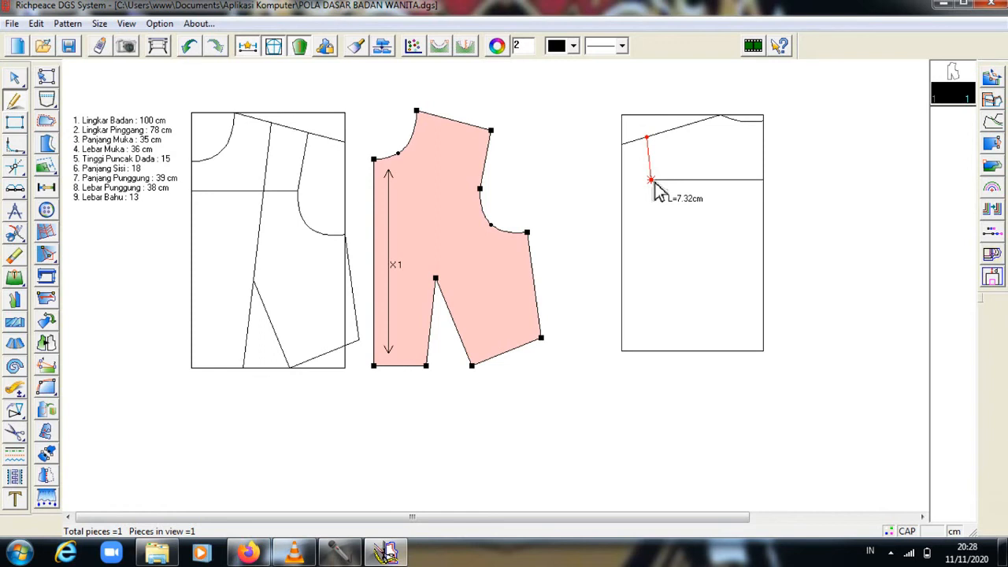
{"action": "left_click", "coordinate": [654, 181]}
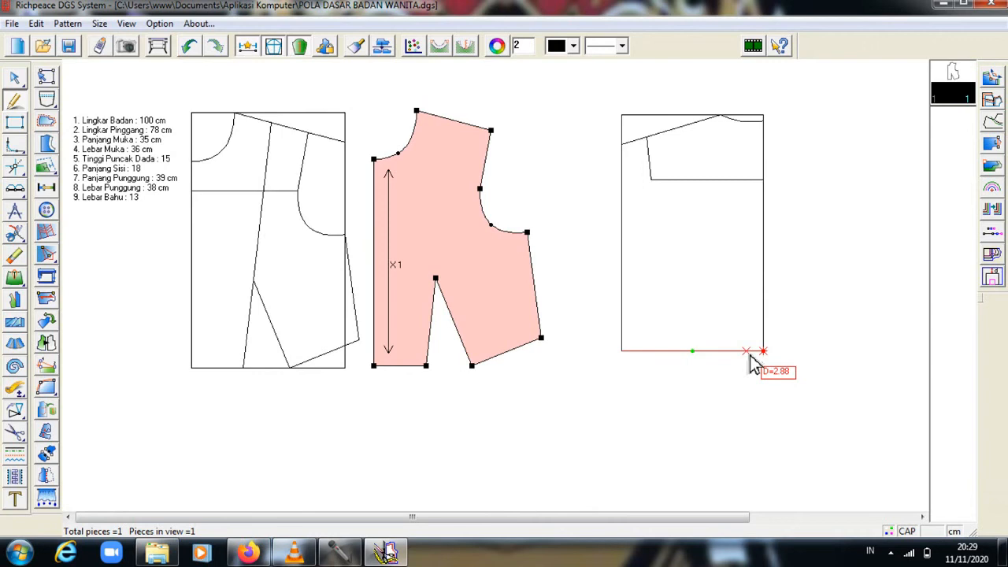
{"action": "type", "text": "7"}
{"action": "key", "text": "Return"}
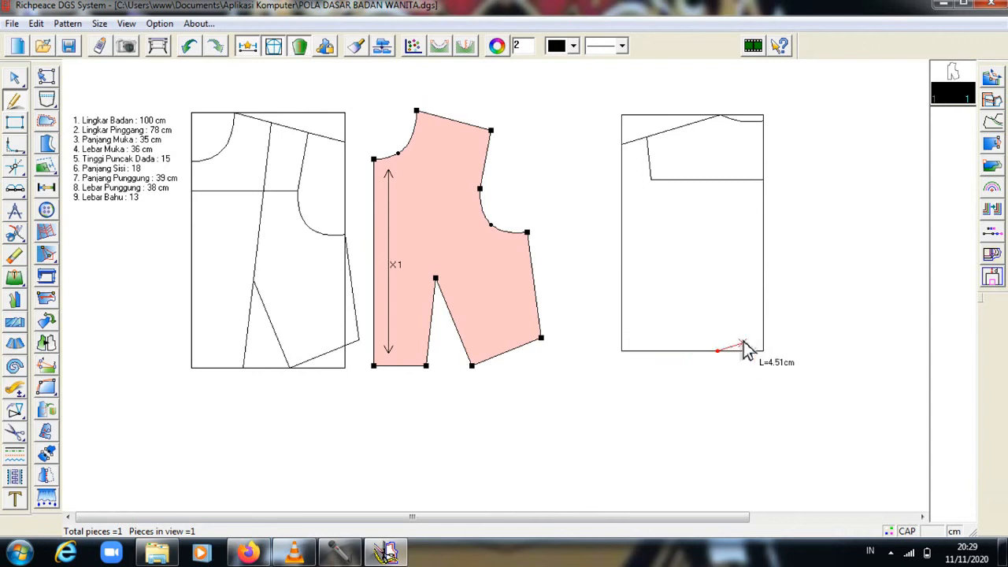
End the slanted line at the shoulder and add a 15 cm dart leg from the hem.
{"action": "left_click", "coordinate": [691, 138]}
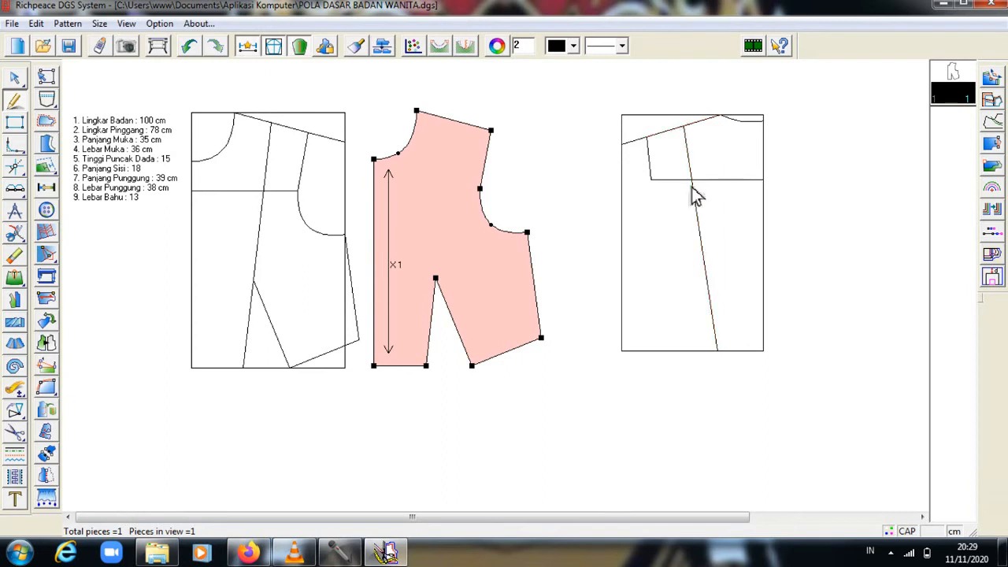
{"action": "left_click", "coordinate": [711, 360]}
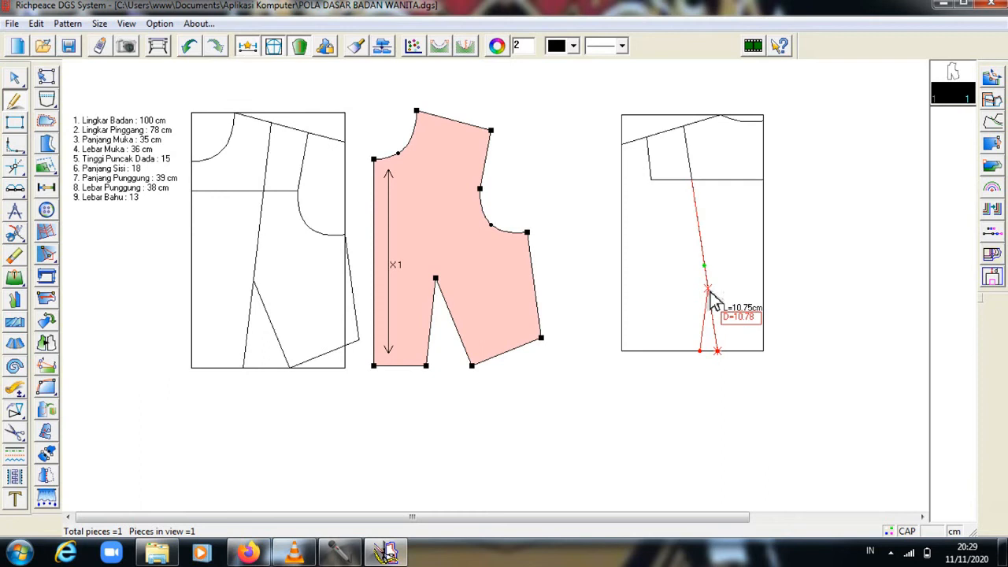
{"action": "type", "text": "15"}
{"action": "key", "text": "Return"}
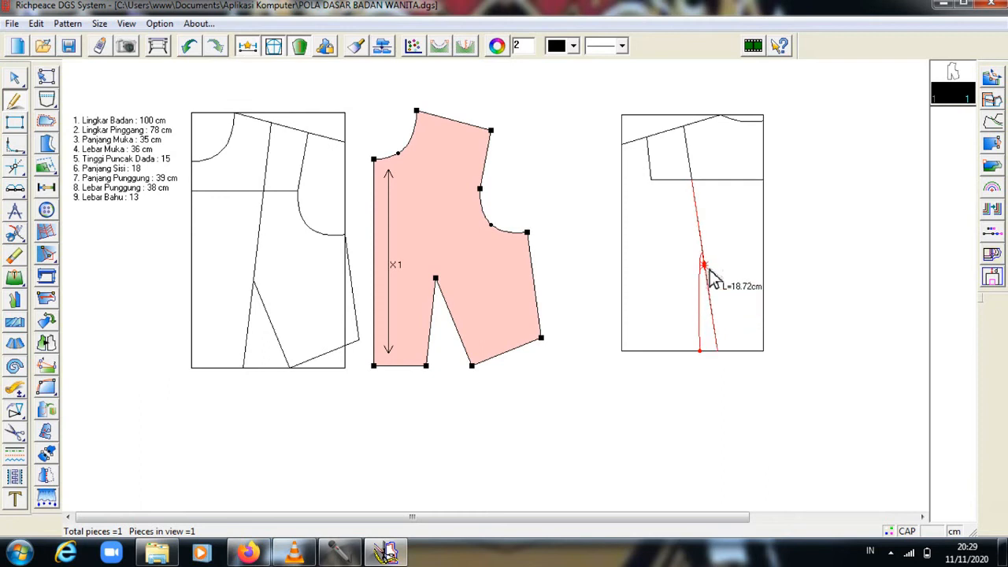
{"action": "right_click", "coordinate": [711, 274]}
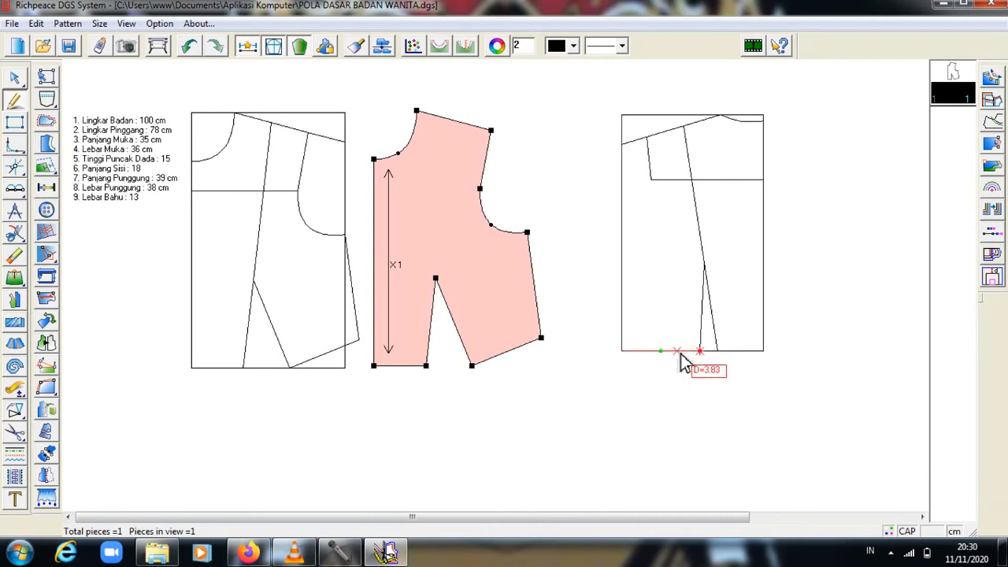
Draw the side seam from 10.7 cm along the hem to 1 cm on the left edge.
{"action": "type", "text": "10.7"}
{"action": "key", "text": "Return"}
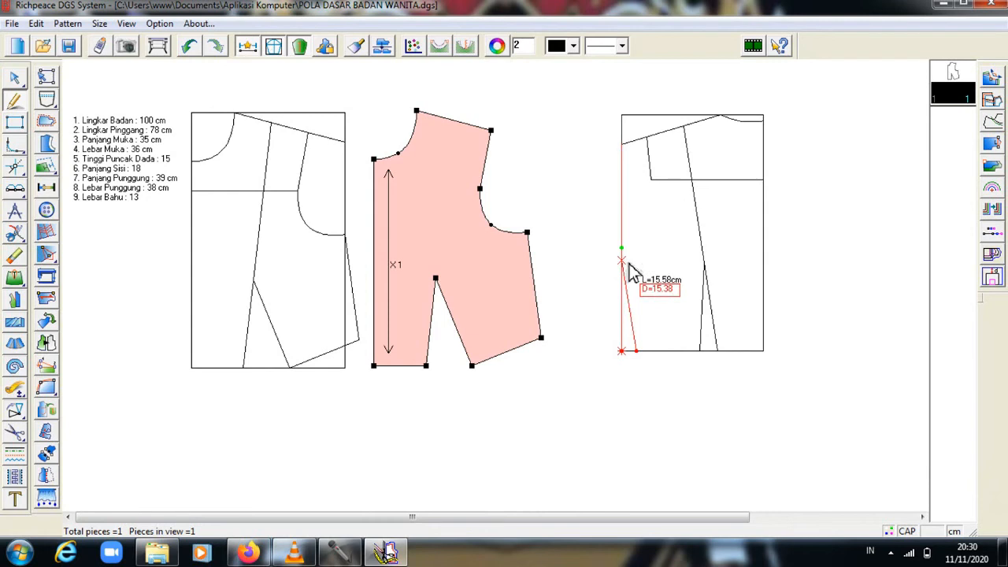
{"action": "type", "text": "1"}
{"action": "key", "text": "Return"}
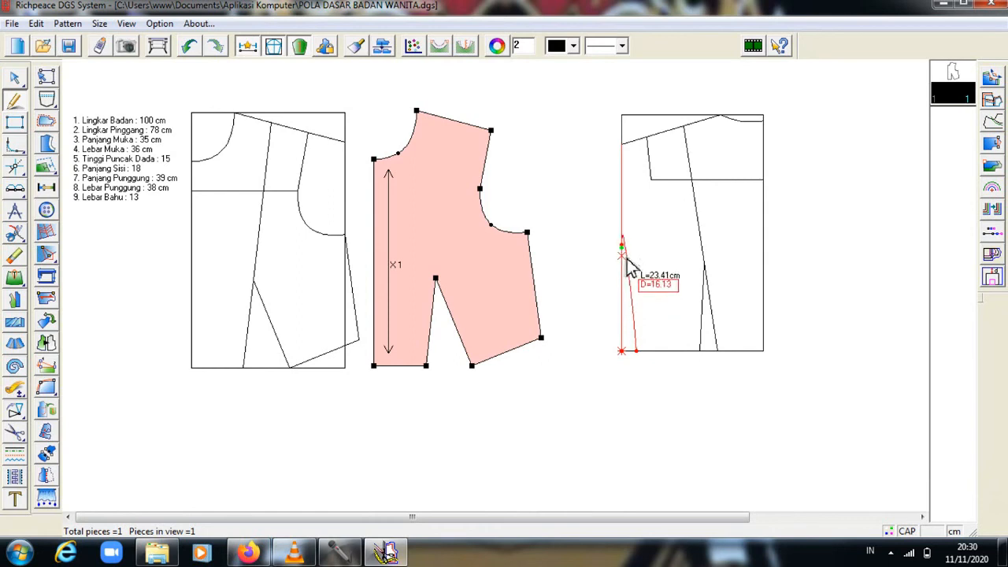
{"action": "right_click", "coordinate": [626, 259]}
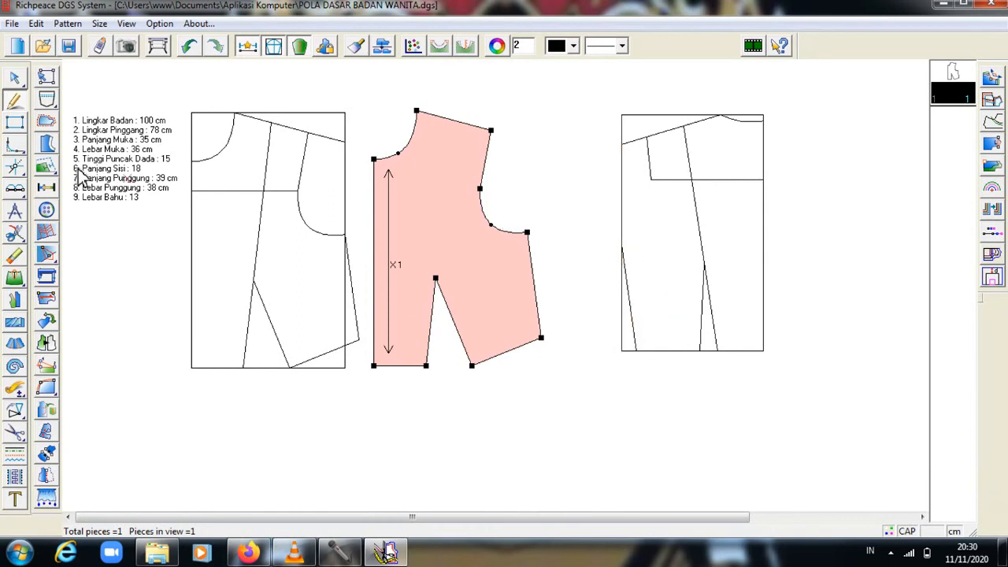
{"action": "left_click", "coordinate": [15, 100]}
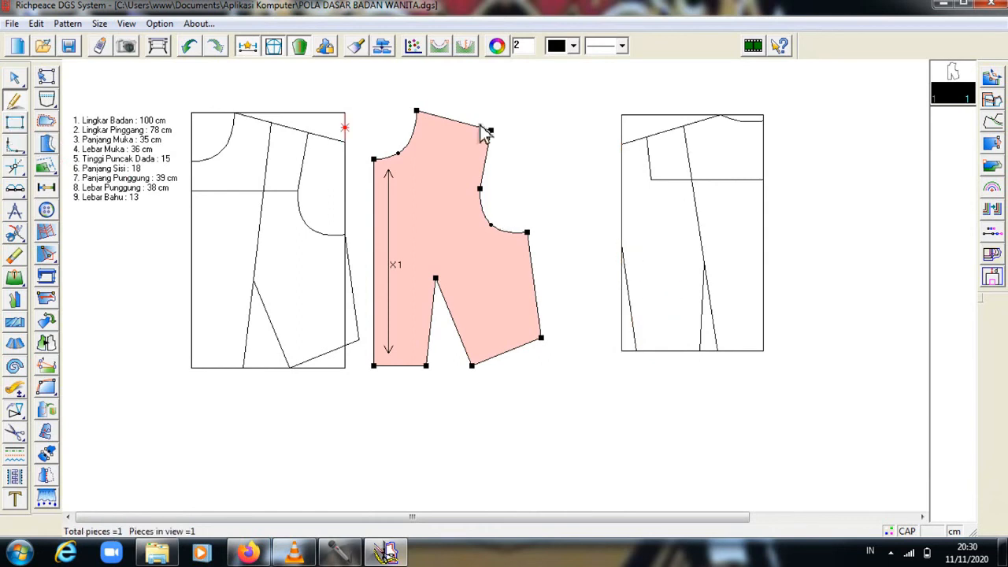
{"action": "left_click", "coordinate": [652, 182]}
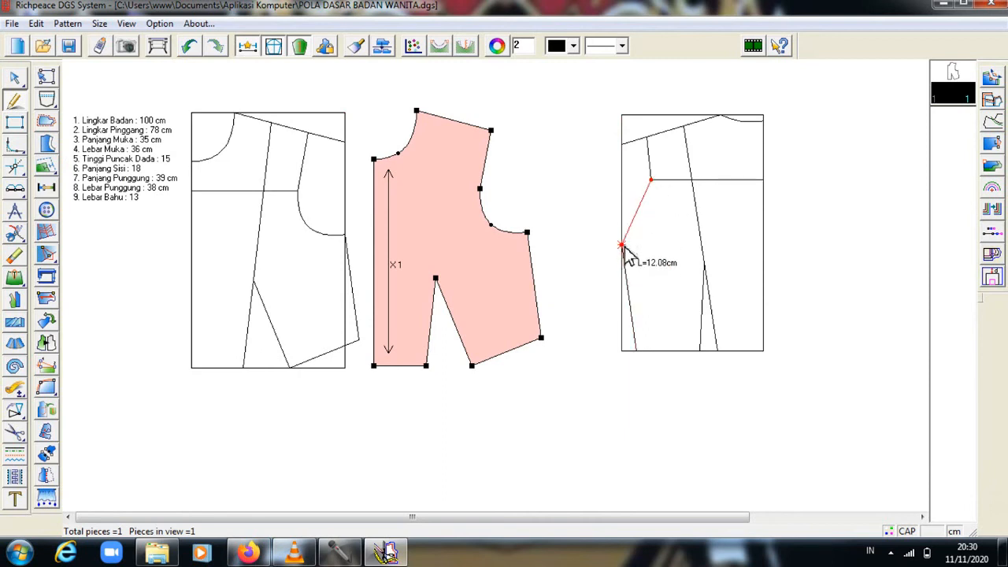
End the armhole guide at the side seam and bend it into a smooth curved armhole.
{"action": "right_click", "coordinate": [622, 247]}
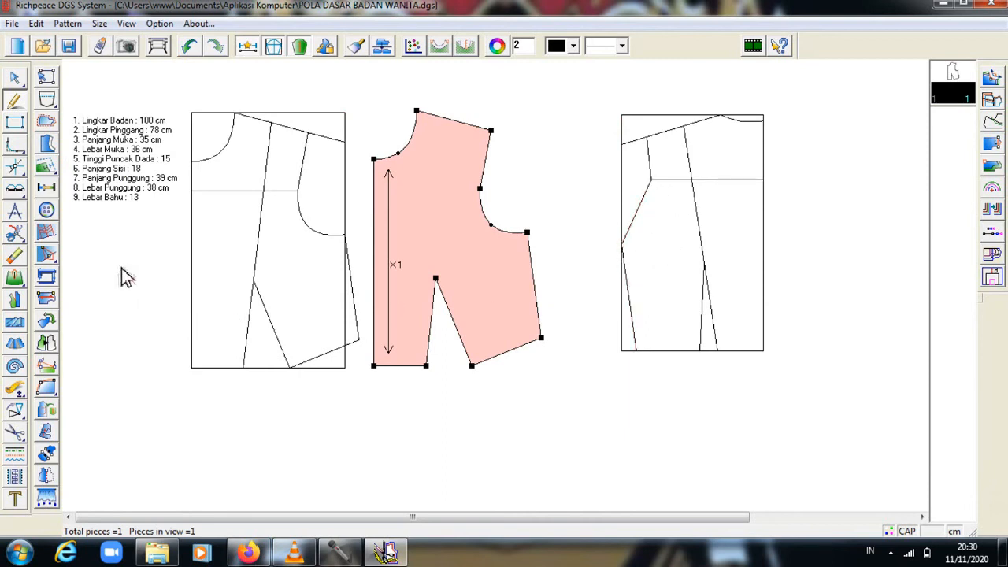
{"action": "left_click", "coordinate": [16, 78]}
{"action": "left_click", "coordinate": [18, 79]}
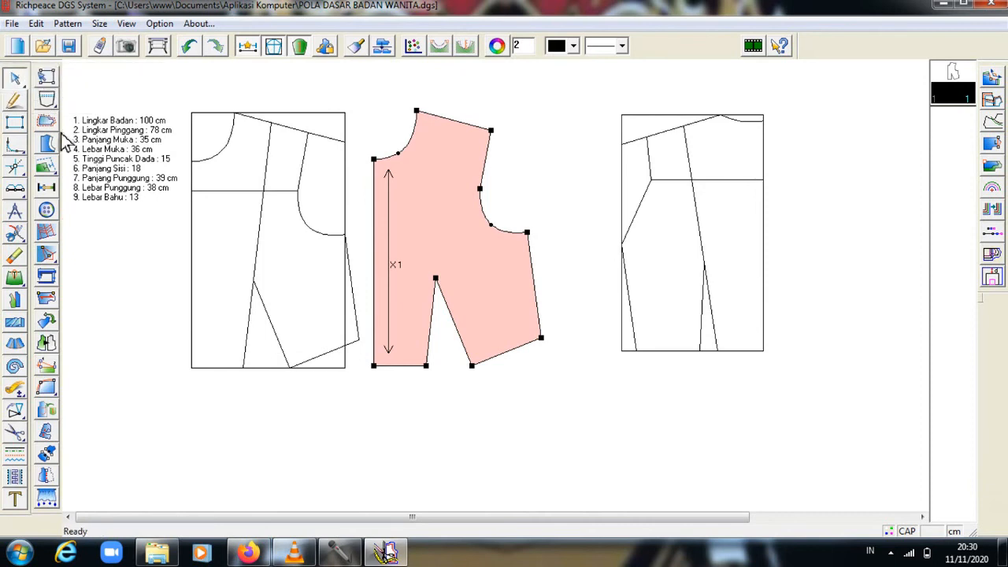
{"action": "left_click", "coordinate": [641, 220]}
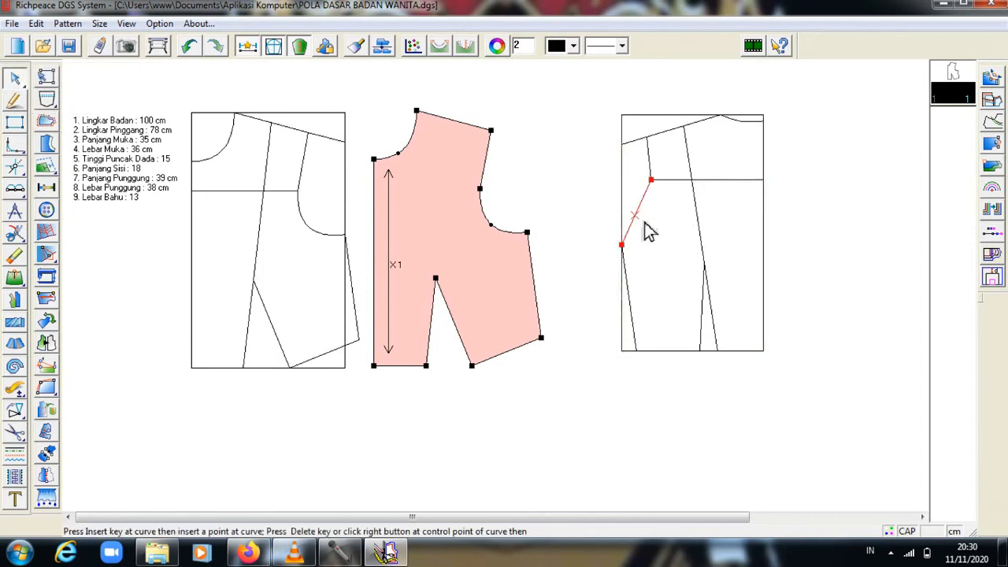
{"action": "left_click", "coordinate": [639, 213]}
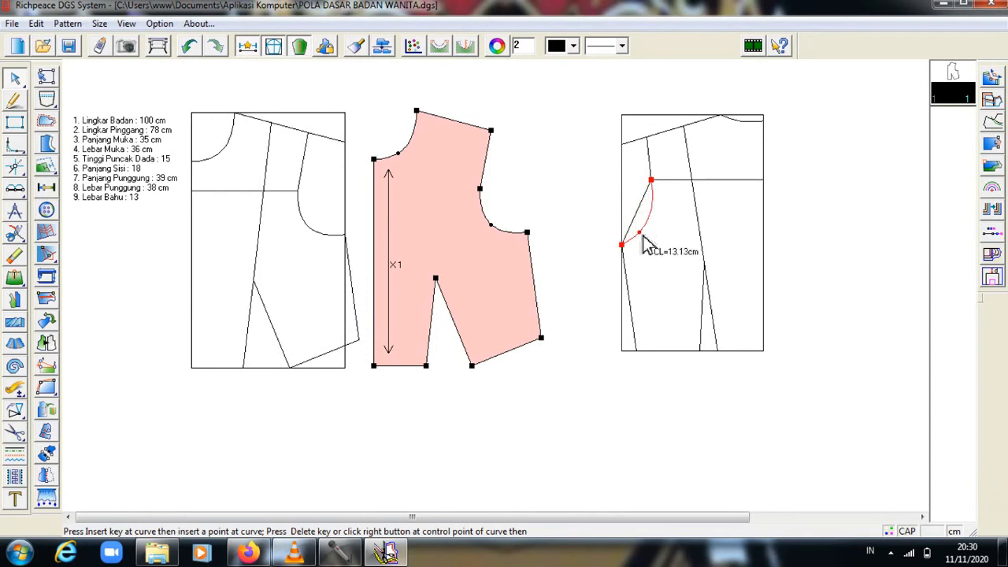
{"action": "right_click", "coordinate": [642, 235]}
{"action": "left_click", "coordinate": [631, 210]}
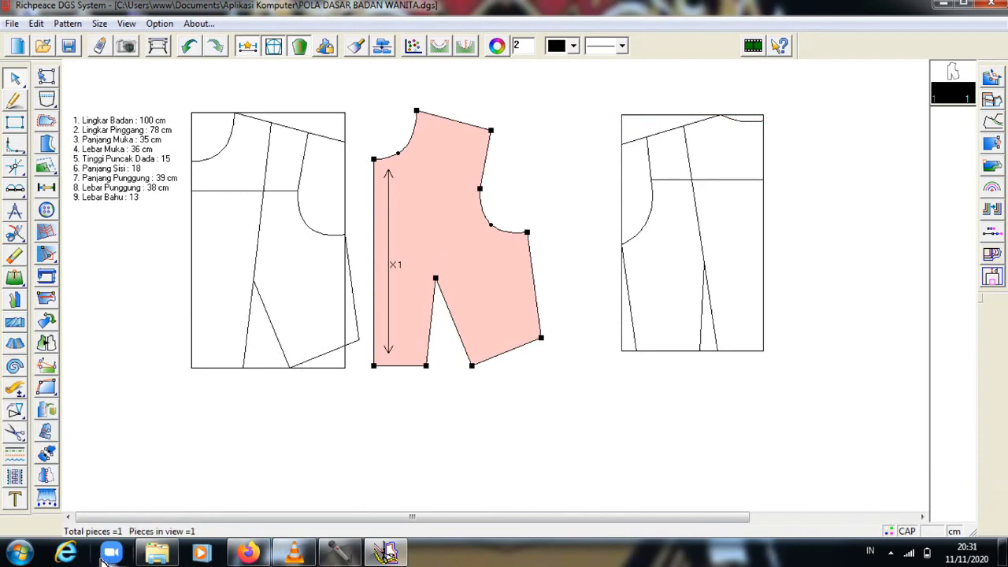
{"action": "left_click", "coordinate": [15, 233]}
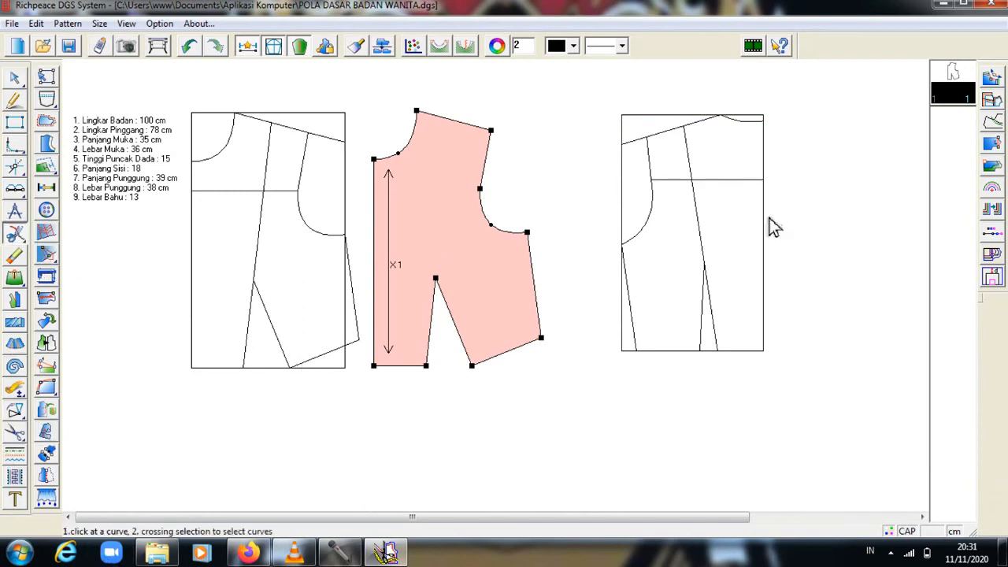
Cut the shoulder line, bottom edge and slanted centre line at their marked points.
{"action": "left_click", "coordinate": [649, 142]}
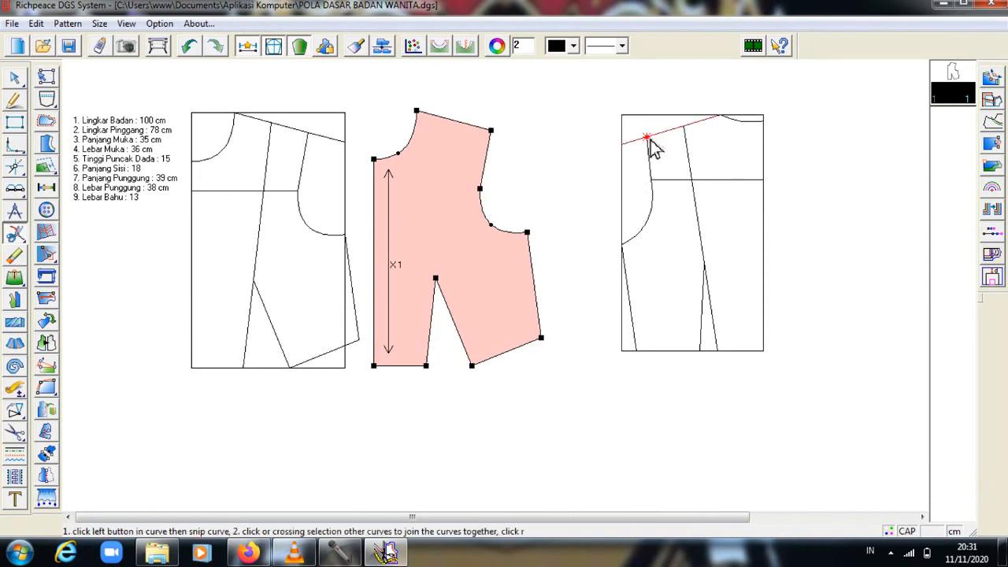
{"action": "left_click", "coordinate": [650, 140]}
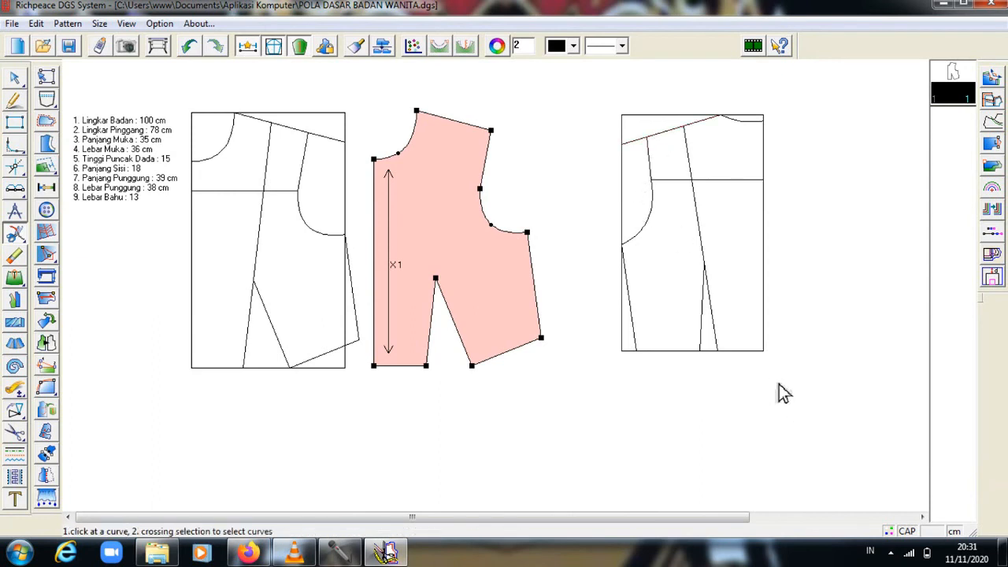
{"action": "left_click", "coordinate": [721, 354]}
{"action": "left_click", "coordinate": [720, 352]}
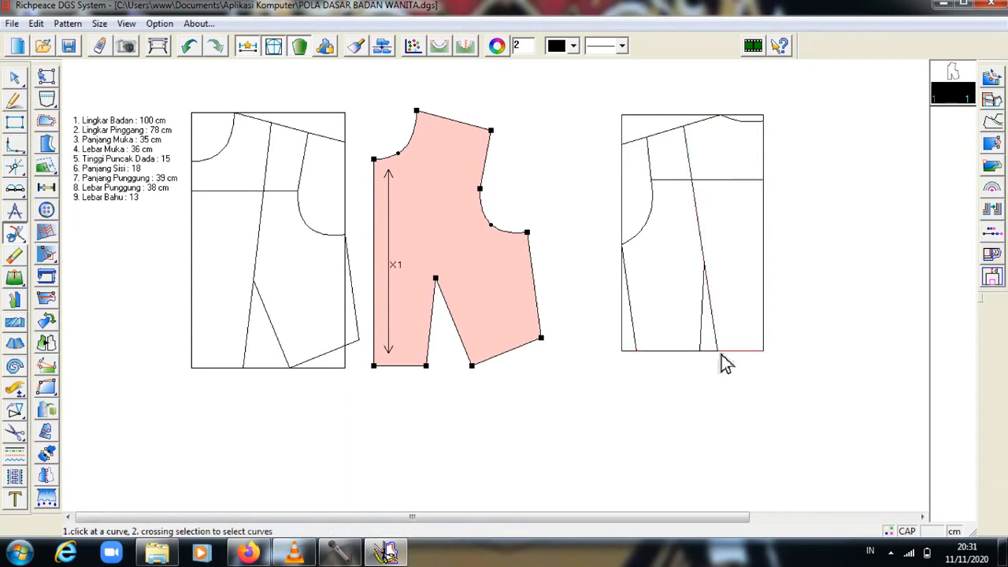
{"action": "left_click", "coordinate": [712, 274]}
{"action": "left_click", "coordinate": [711, 273]}
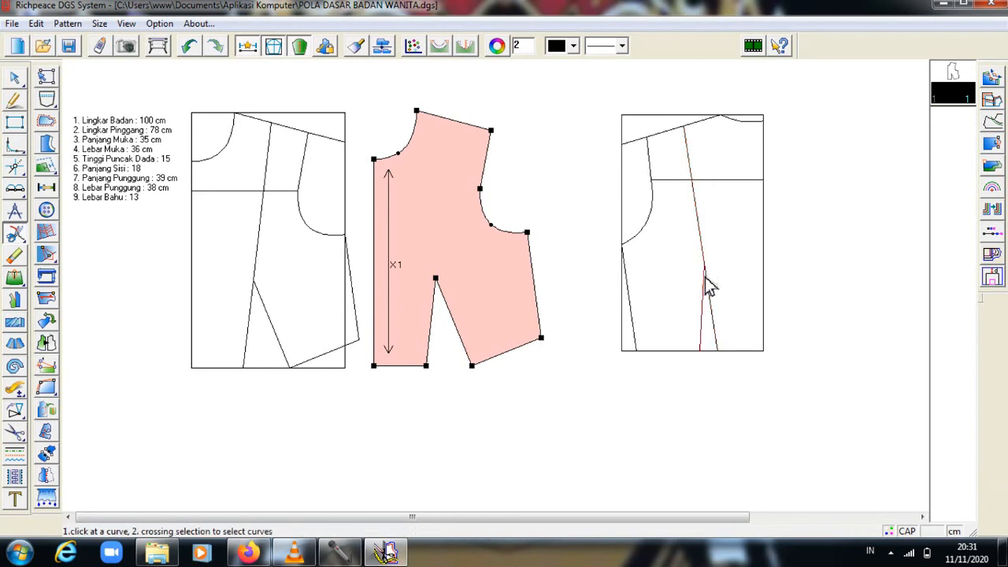
Snip the back draft's bottom line at the dart point.
{"action": "left_click", "coordinate": [704, 361]}
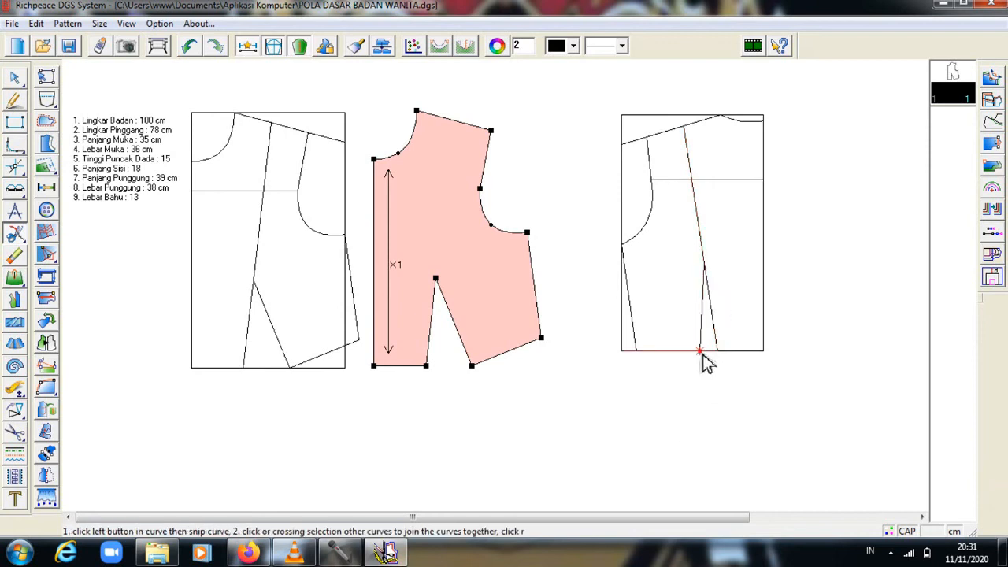
{"action": "left_click", "coordinate": [705, 361]}
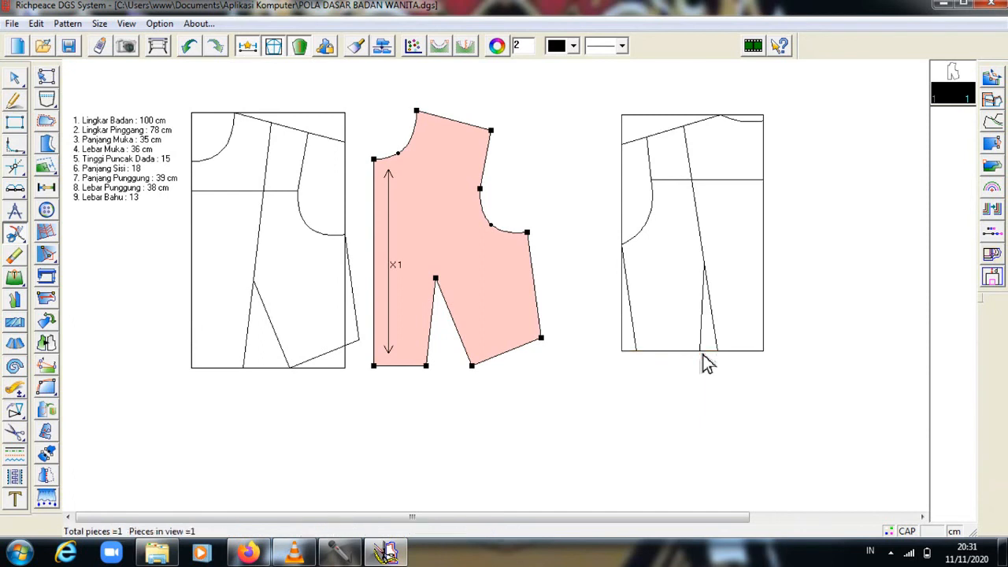
{"action": "left_click", "coordinate": [641, 355]}
{"action": "right_click", "coordinate": [640, 356]}
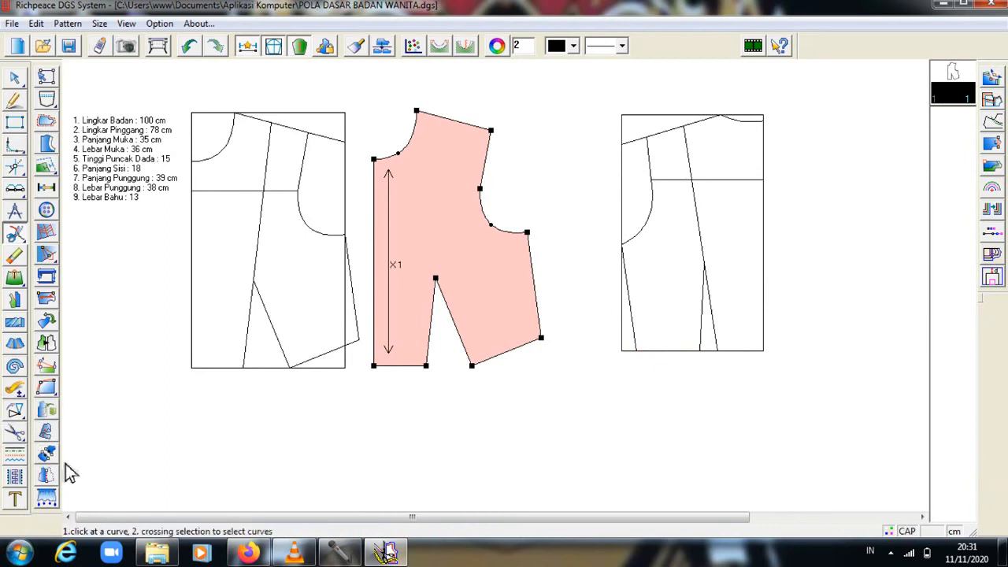
Cut out the back bodice piece from its neckline, centre back, dart legs, side seam and armhole.
{"action": "left_click", "coordinate": [17, 437]}
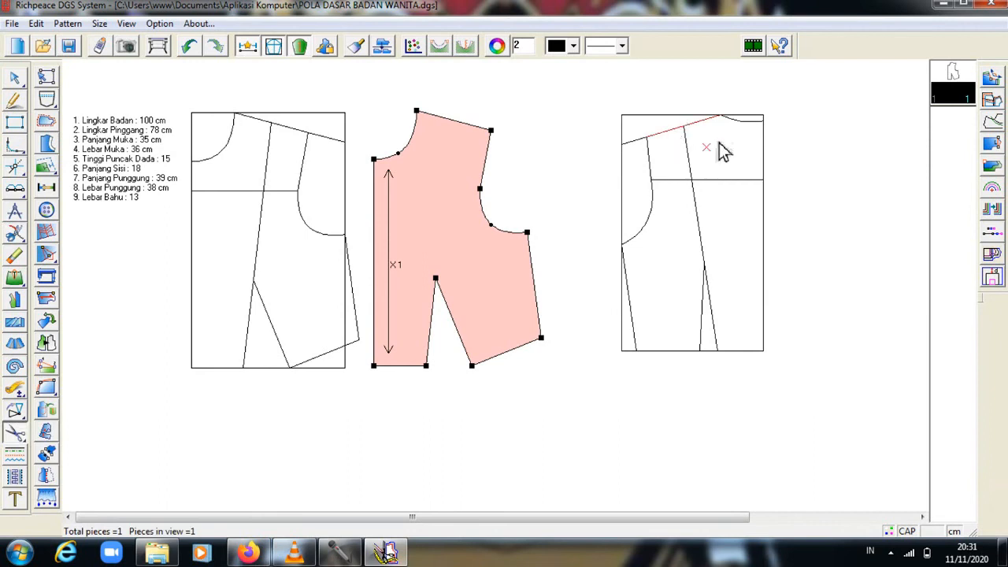
{"action": "left_click", "coordinate": [737, 125]}
{"action": "left_click", "coordinate": [773, 142]}
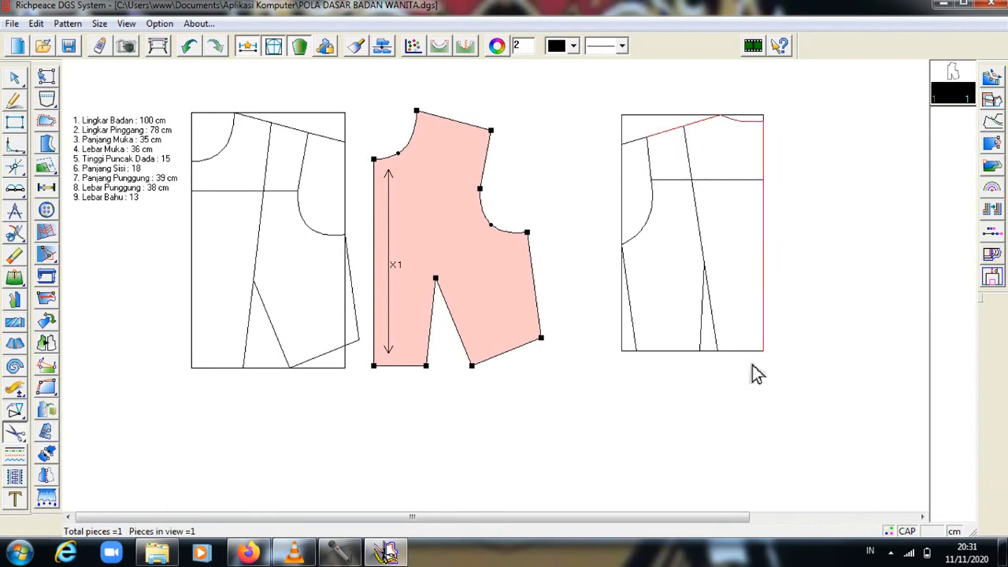
{"action": "left_click", "coordinate": [721, 330]}
{"action": "left_click", "coordinate": [703, 333]}
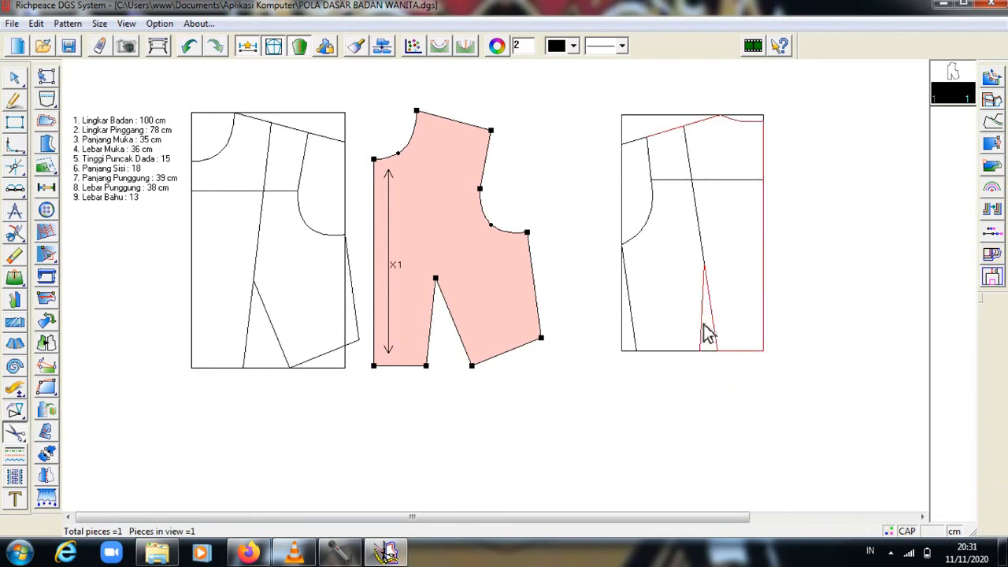
{"action": "left_click", "coordinate": [634, 325]}
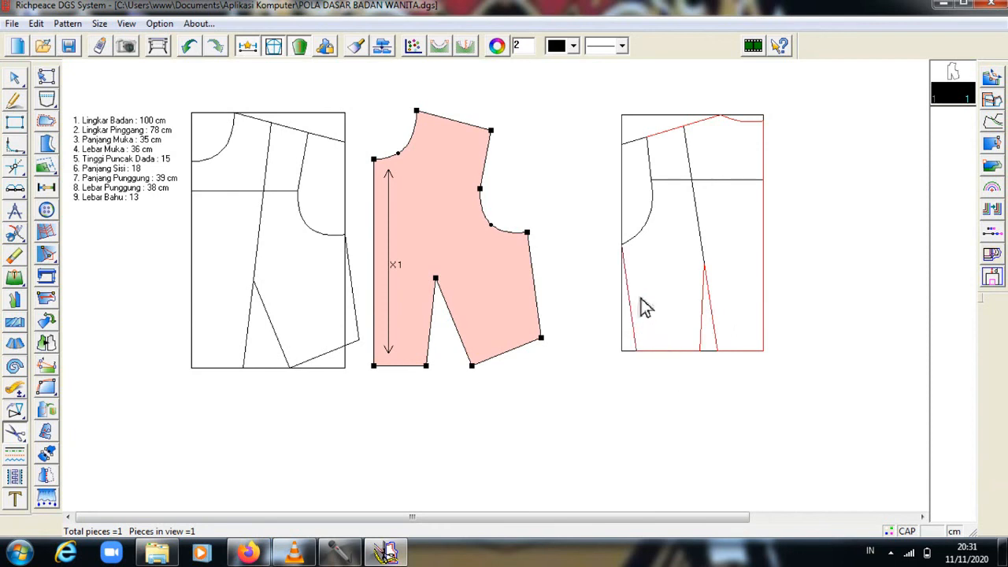
{"action": "left_click", "coordinate": [652, 175]}
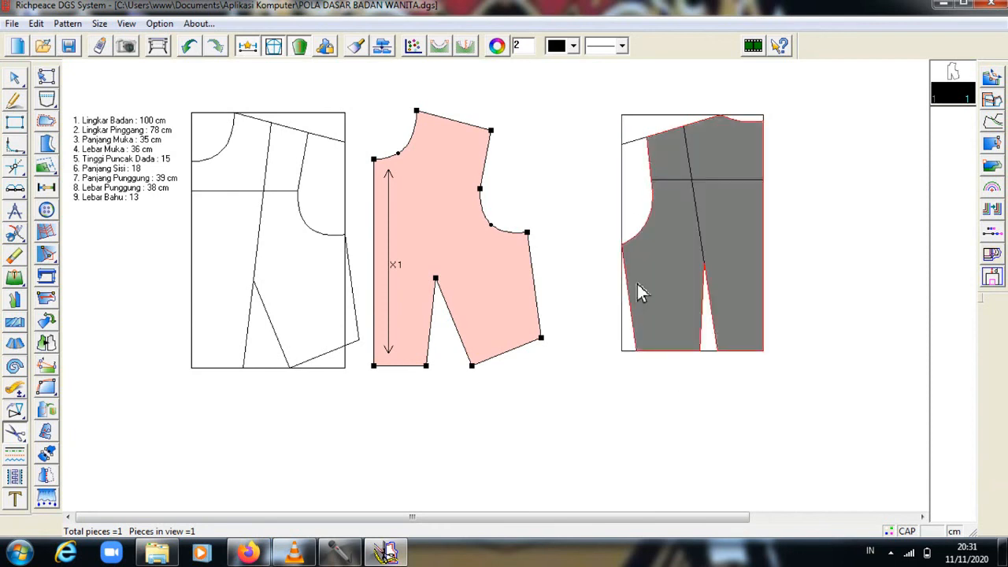
{"action": "right_click", "coordinate": [797, 244]}
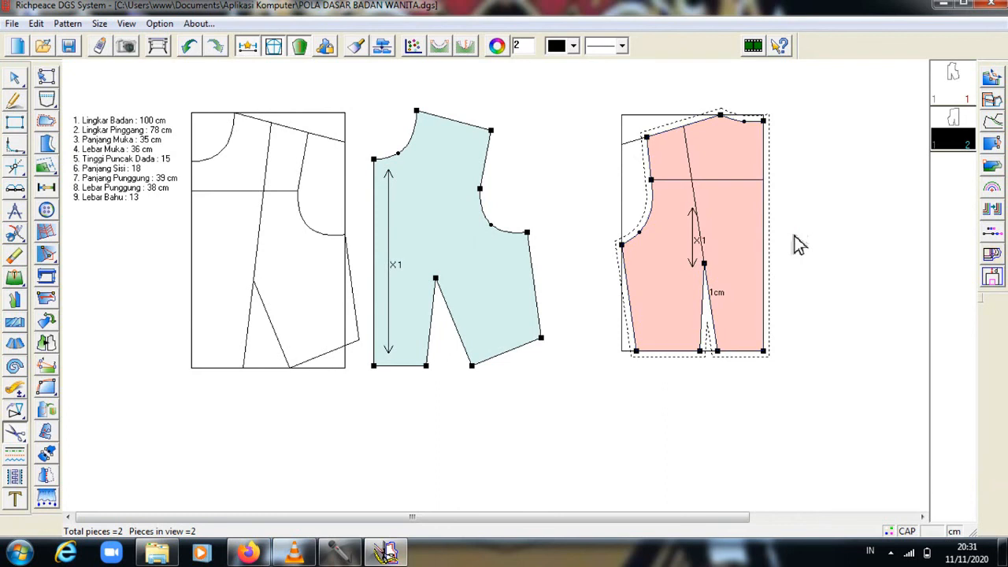
Move the back bodice piece to the right of its draft.
{"action": "right_click", "coordinate": [796, 244]}
{"action": "left_click", "coordinate": [856, 266]}
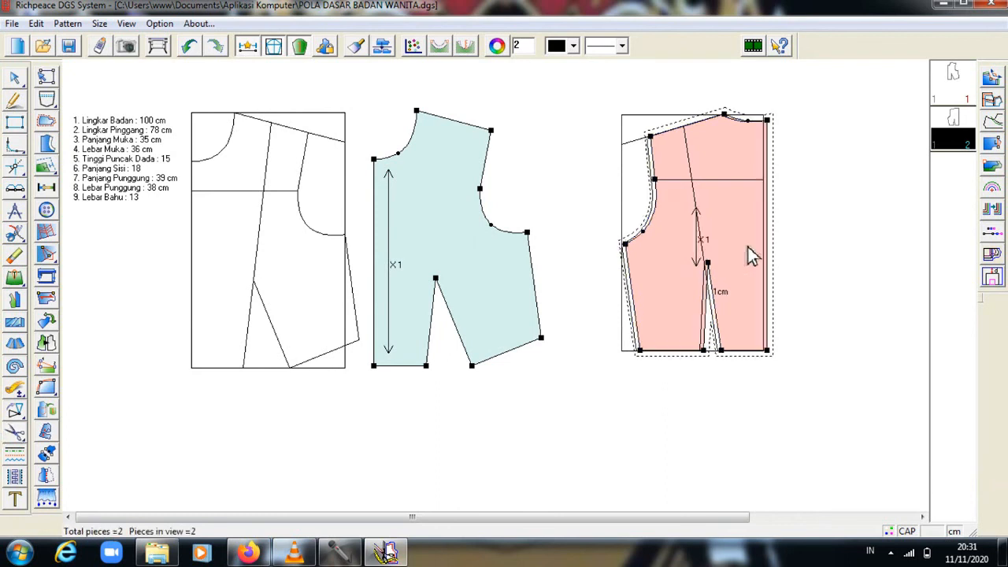
{"action": "left_click_drag", "start_coordinate": [747, 245], "coordinate": [894, 249]}
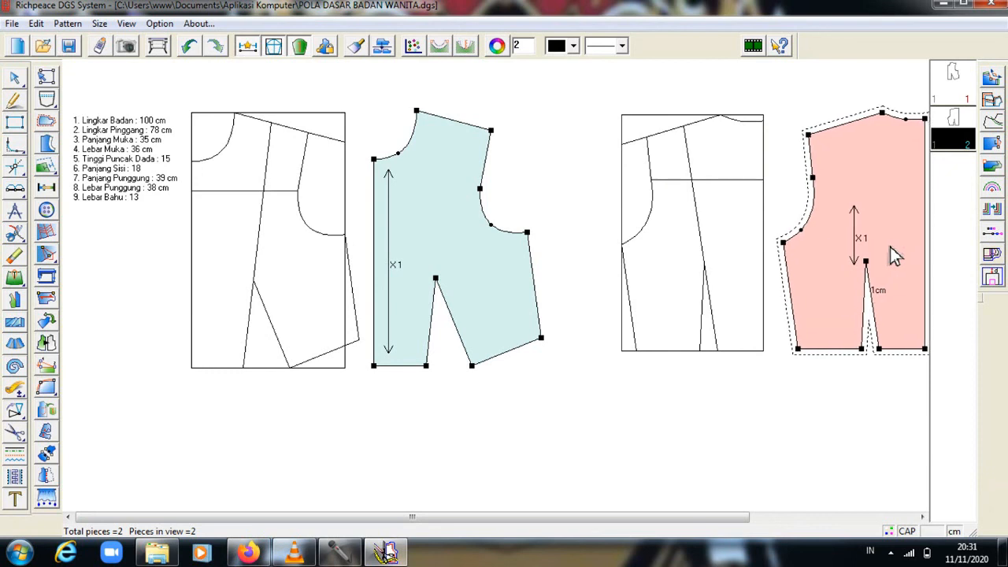
{"action": "left_click_drag", "start_coordinate": [892, 246], "coordinate": [892, 246]}
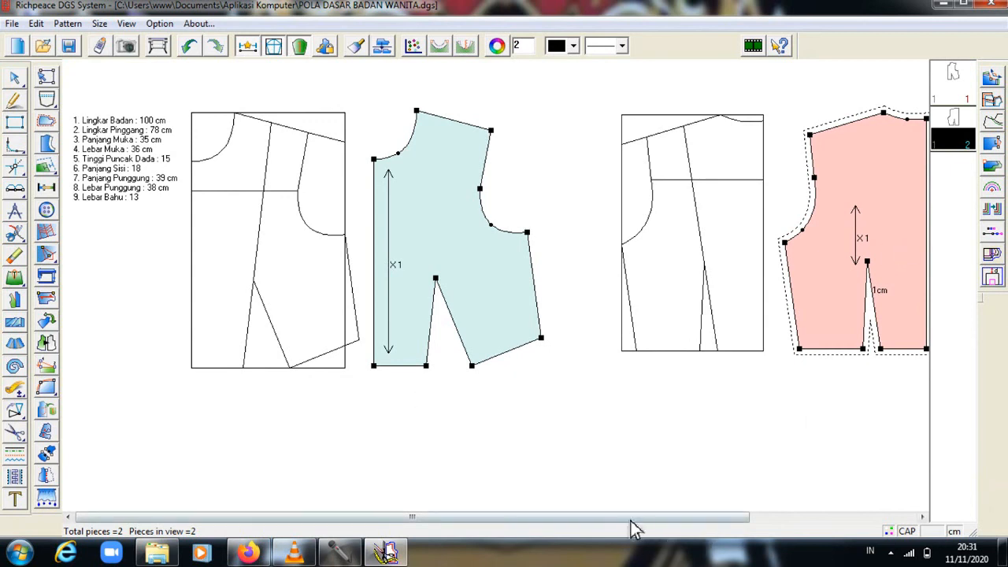
{"action": "left_click_drag", "start_coordinate": [631, 520], "coordinate": [654, 519]}
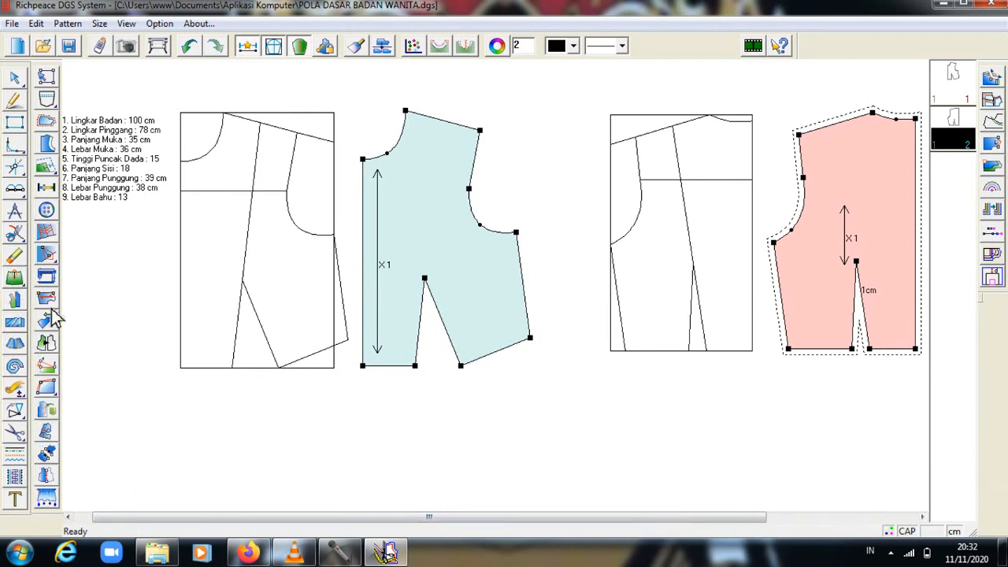
Set the back piece's seam allowance to 0.
{"action": "left_click", "coordinate": [46, 121]}
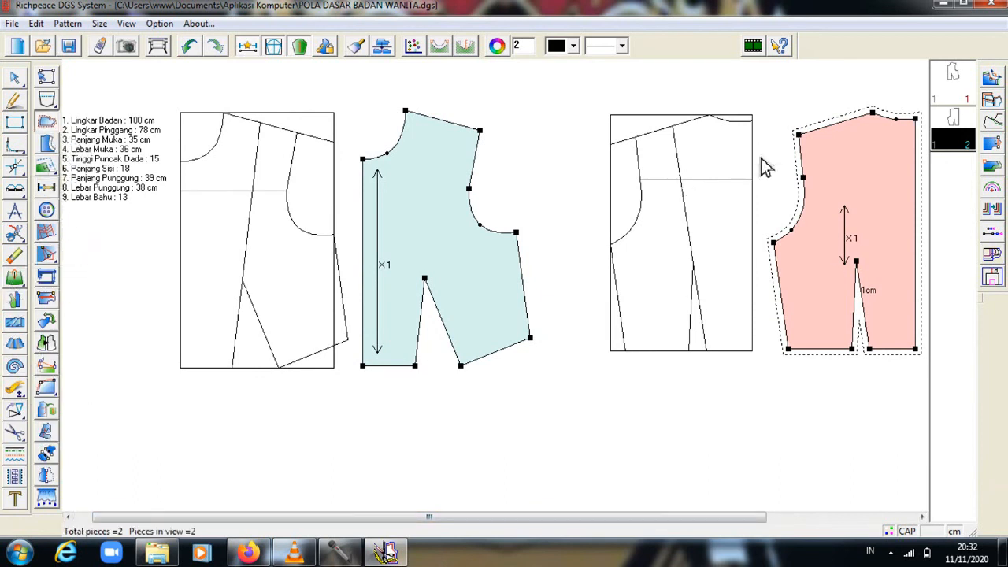
{"action": "left_click", "coordinate": [899, 126]}
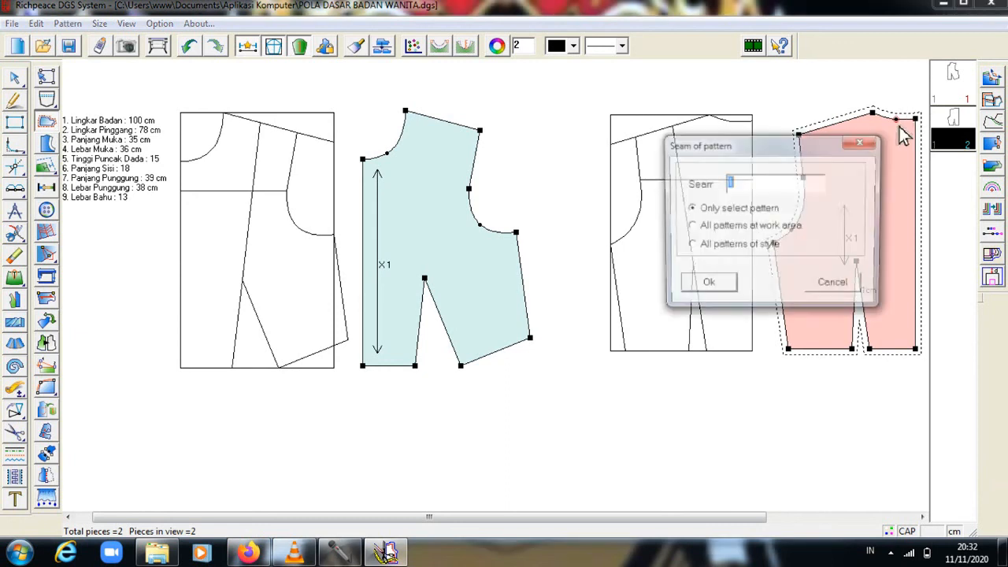
{"action": "key", "text": "Return"}
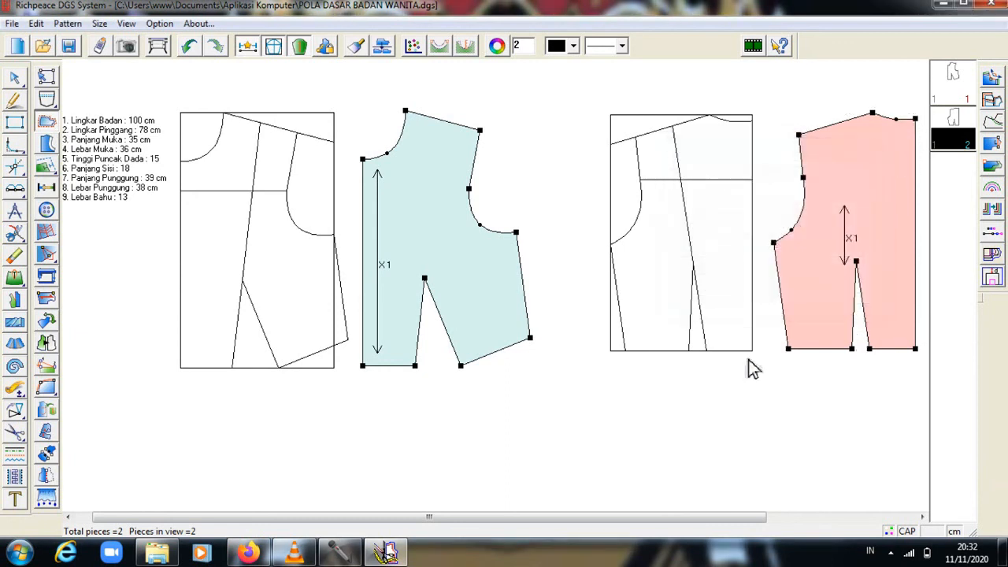
Drag the back piece's grainline to its right side, spanning nearly the full height.
{"action": "left_click", "coordinate": [49, 301]}
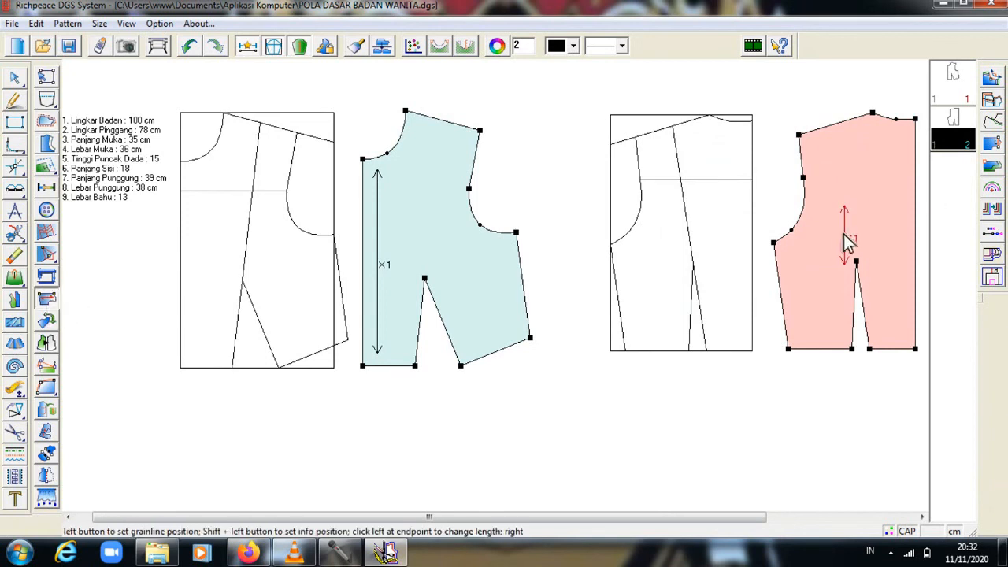
{"action": "left_click_drag", "start_coordinate": [846, 242], "coordinate": [918, 337]}
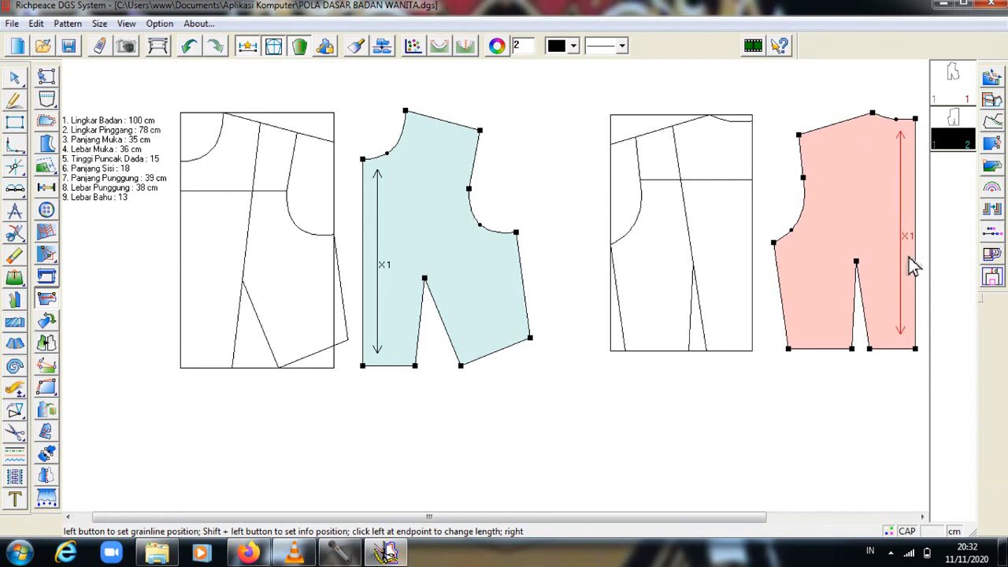
{"action": "right_click", "coordinate": [919, 286]}
{"action": "left_click", "coordinate": [14, 79]}
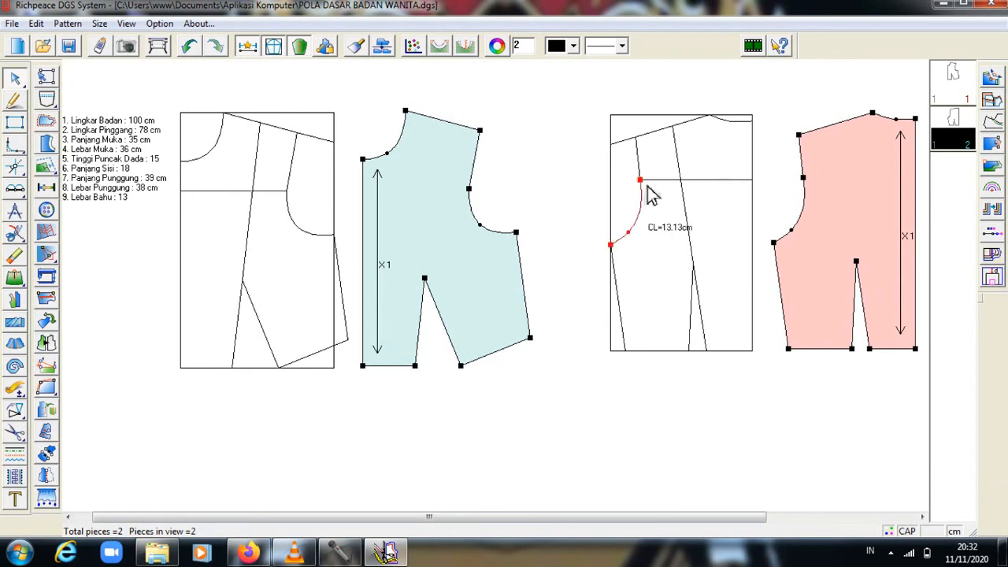
Check the front and back bodice pieces and save POLA DASAR BADAN WANITA.dgs.
{"action": "left_click", "coordinate": [962, 73]}
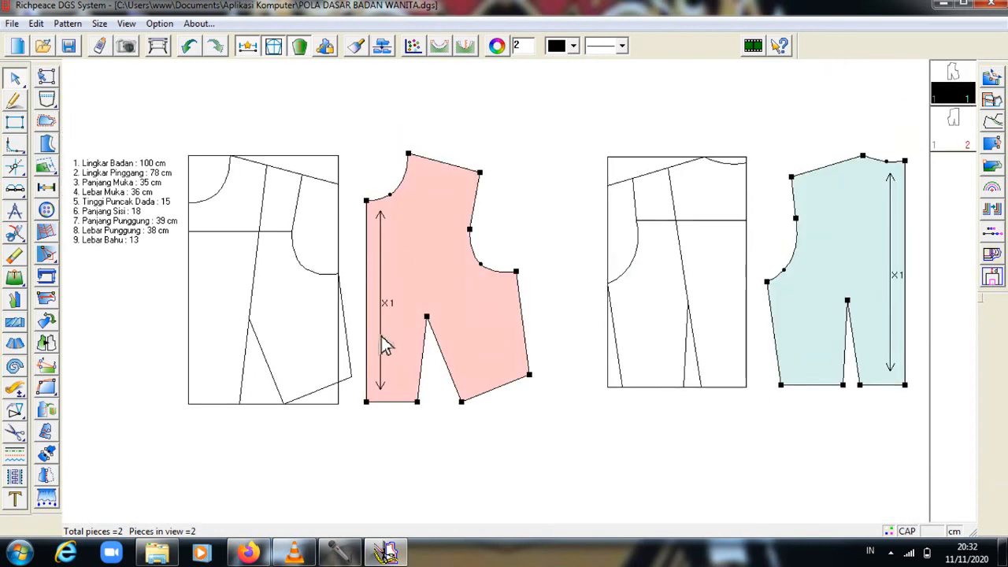
{"action": "left_click", "coordinate": [958, 121]}
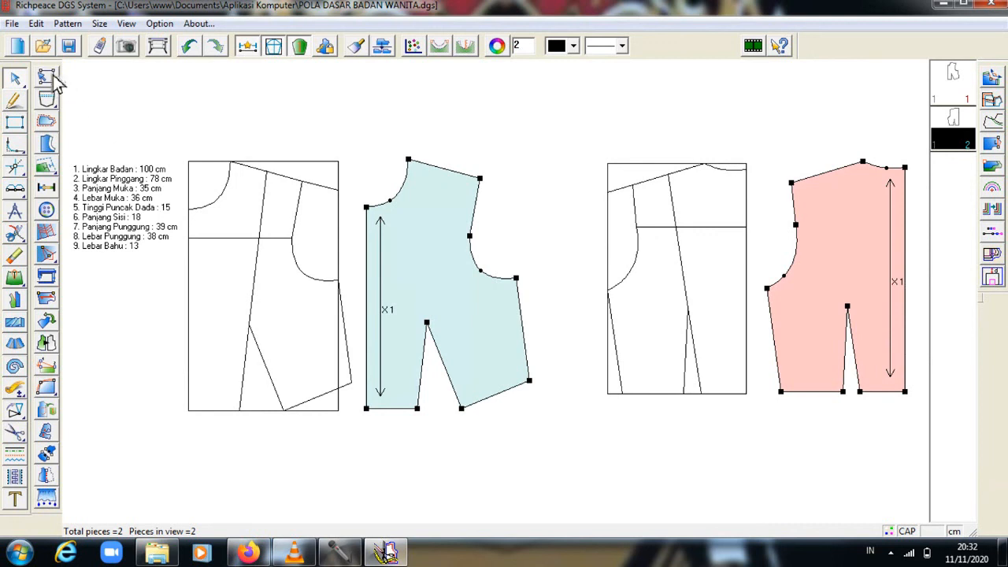
{"action": "left_click", "coordinate": [14, 24]}
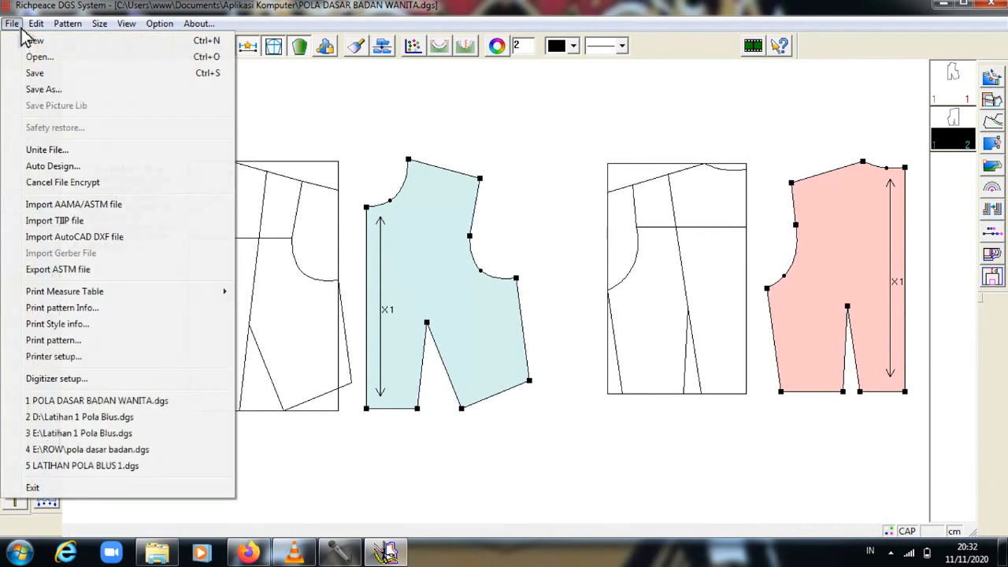
{"action": "left_click", "coordinate": [37, 75]}
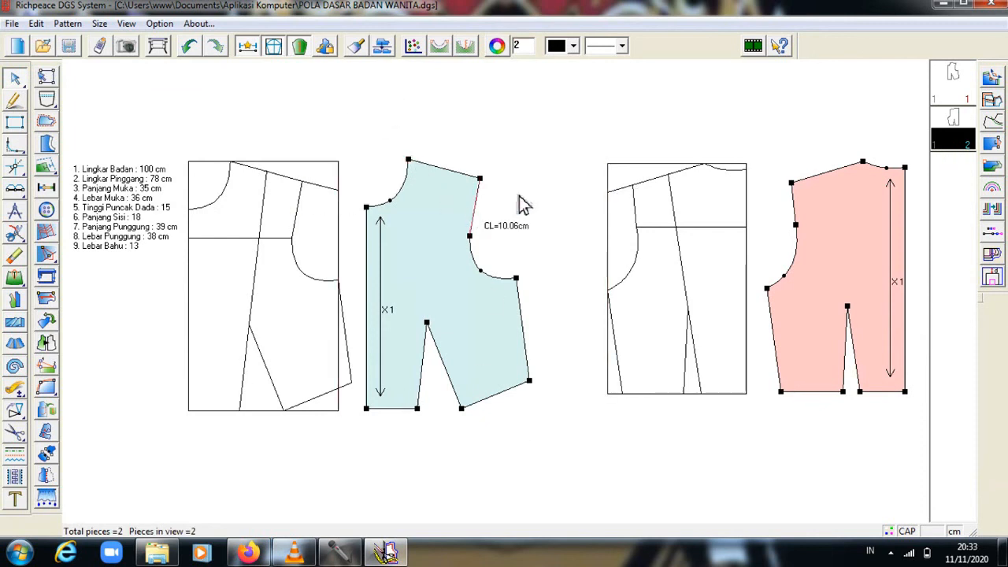
Review both bodice pieces again and minimize the pattern program.
{"action": "left_click", "coordinate": [958, 79]}
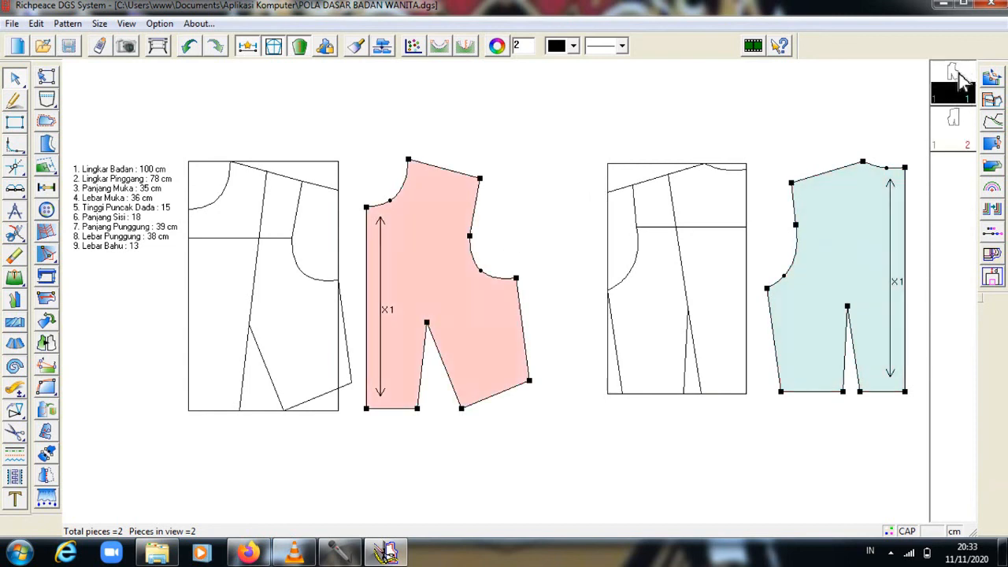
{"action": "left_click", "coordinate": [956, 122]}
{"action": "left_click", "coordinate": [967, 88]}
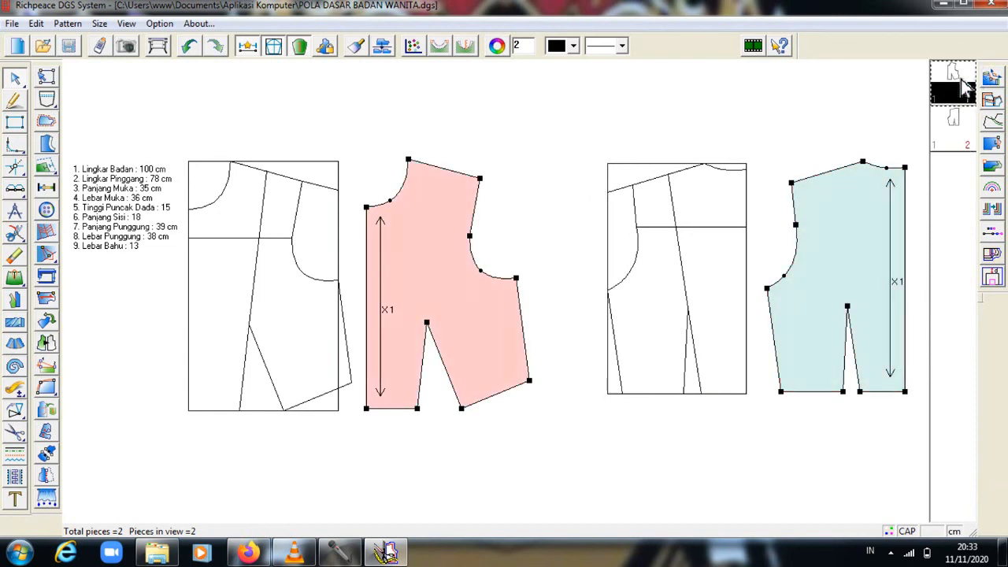
{"action": "left_click", "coordinate": [947, 9]}
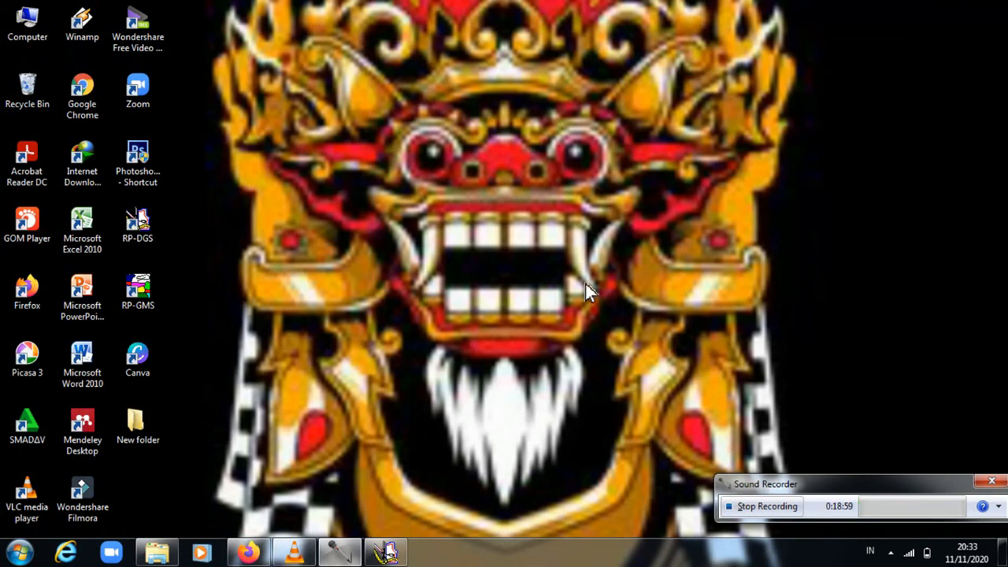
Stop the recording in the Sound Recorder window.
{"action": "left_click", "coordinate": [748, 511]}
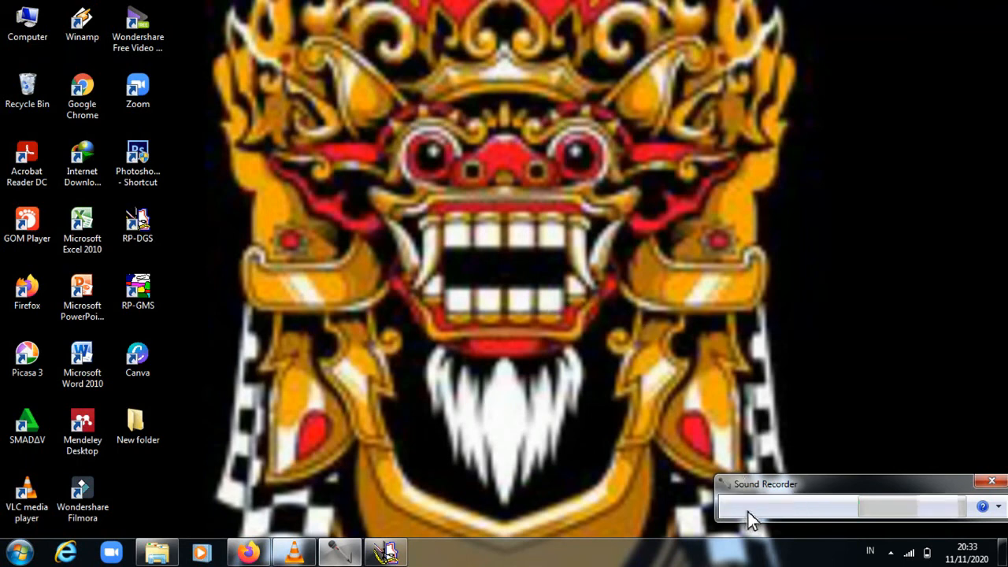